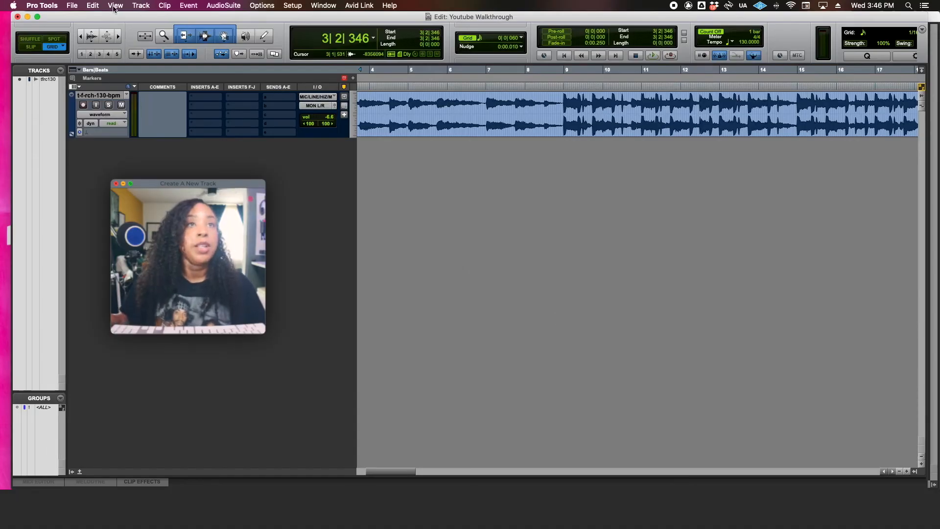
# - Create six new mono Audio Tracks with Samples timebase, producing Audio 1 through Audio 6
pyautogui.click(143, 7)
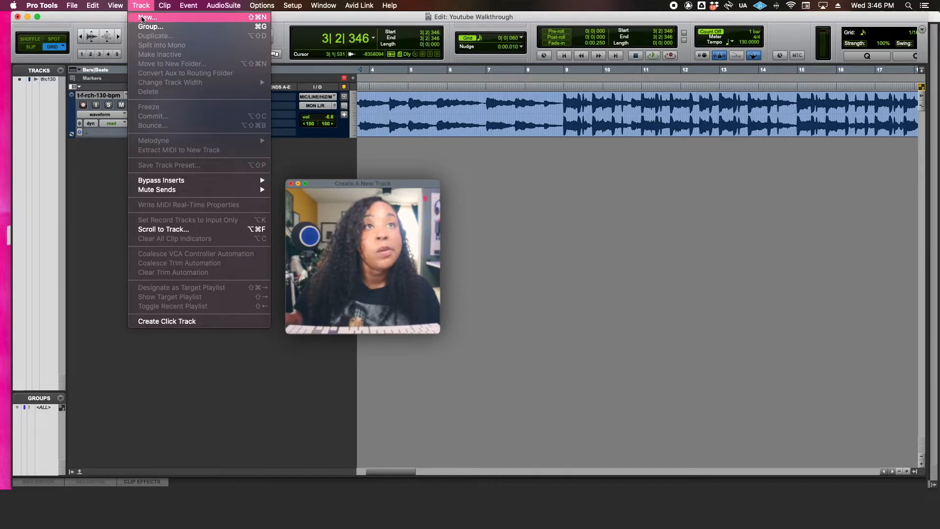
pyautogui.click(147, 18)
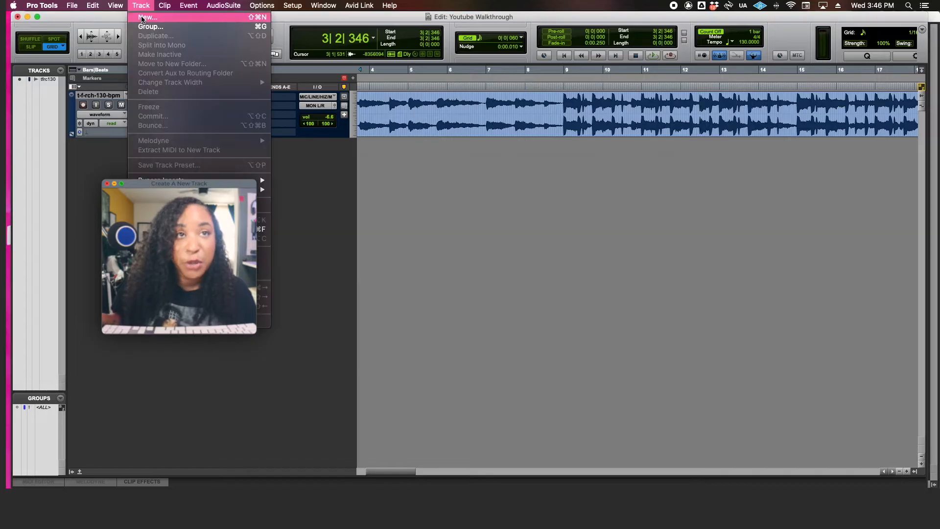
pyautogui.click(142, 18)
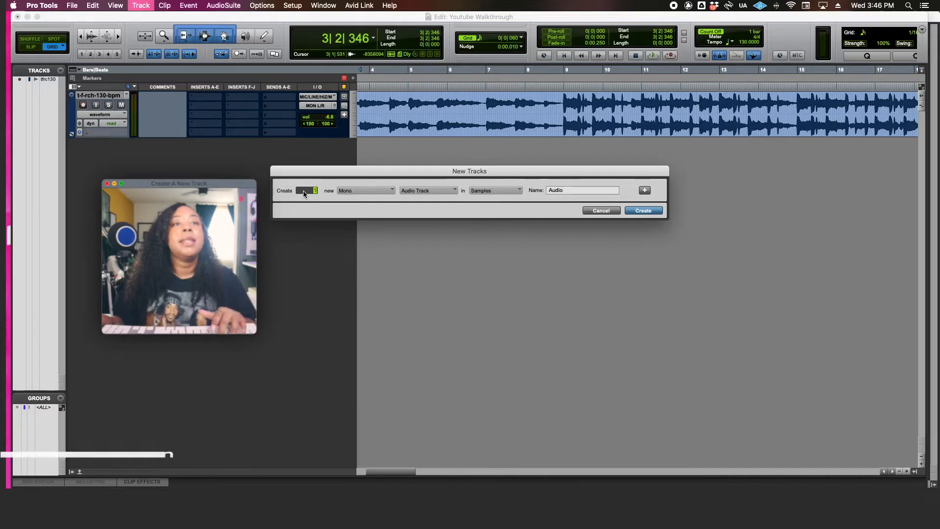
pyautogui.write('6')
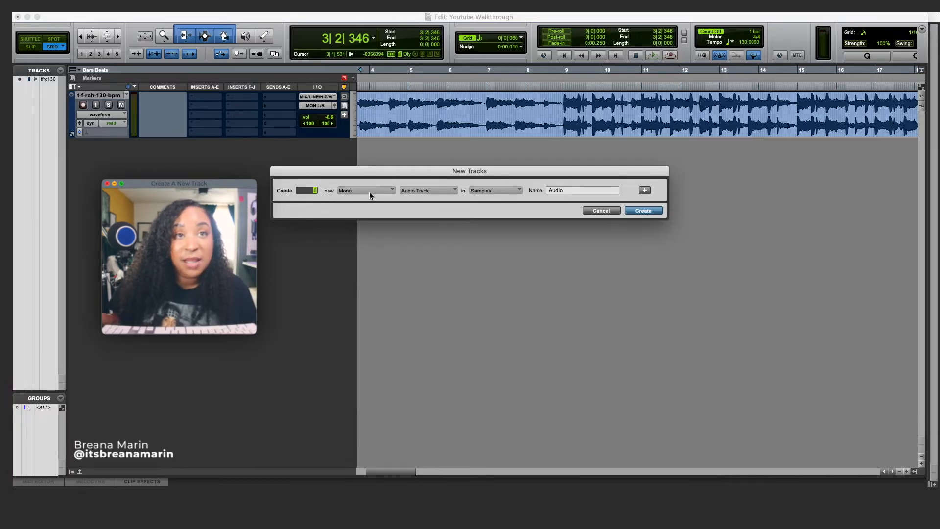
pyautogui.click(369, 192)
pyautogui.click(369, 191)
pyautogui.click(369, 192)
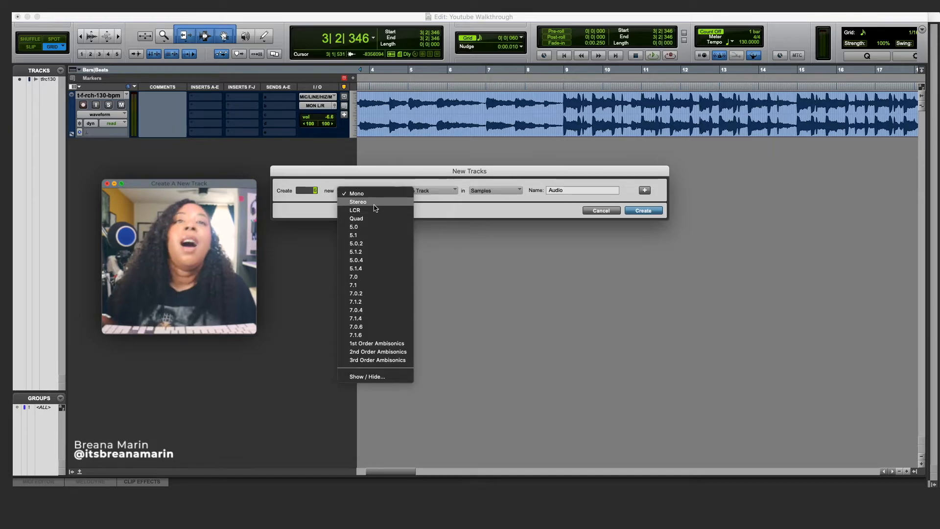
pyautogui.click(436, 194)
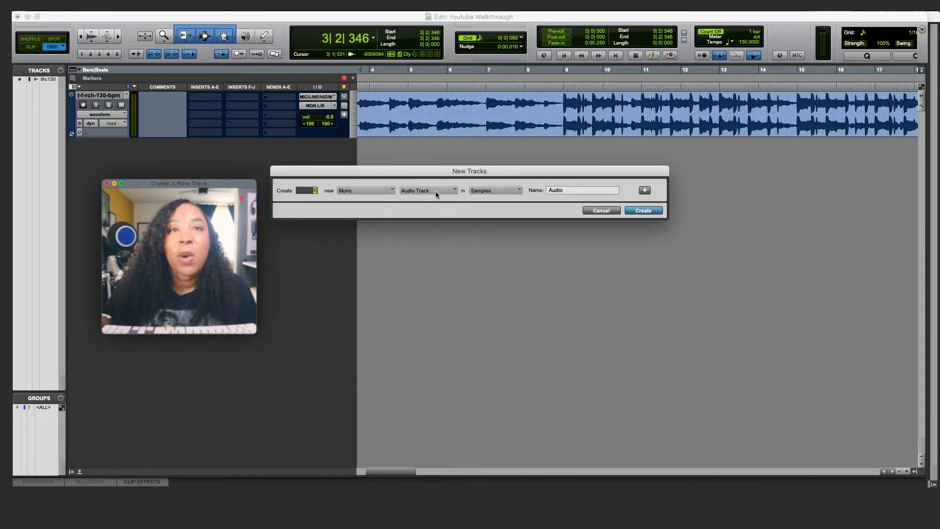
pyautogui.click(435, 194)
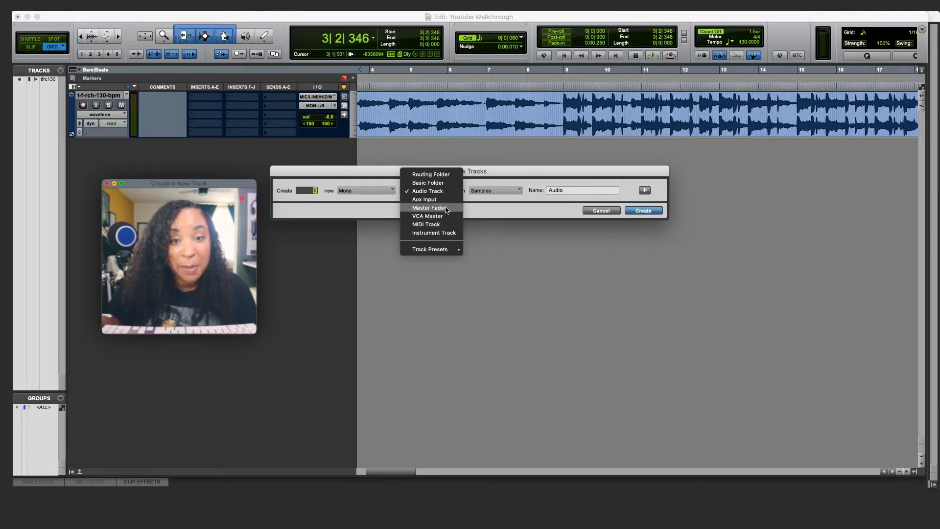
pyautogui.click(415, 192)
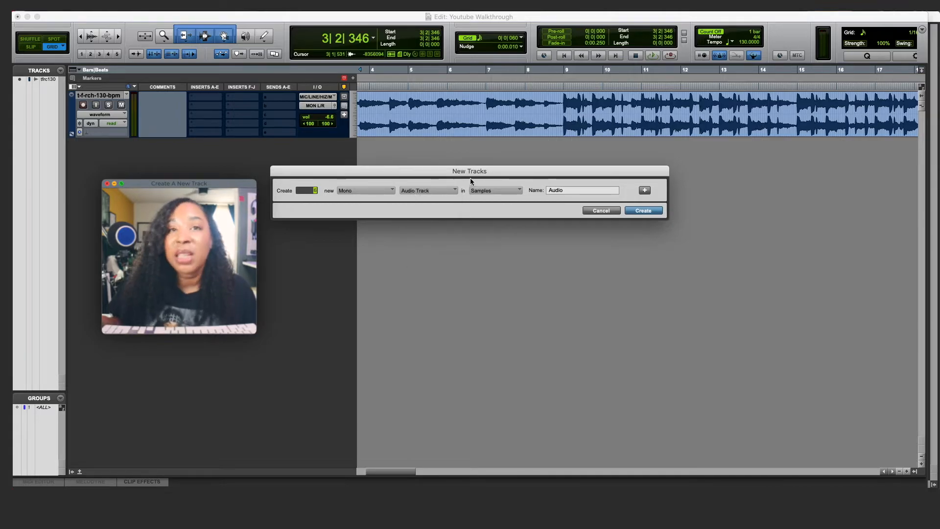
pyautogui.click(489, 190)
pyautogui.click(499, 195)
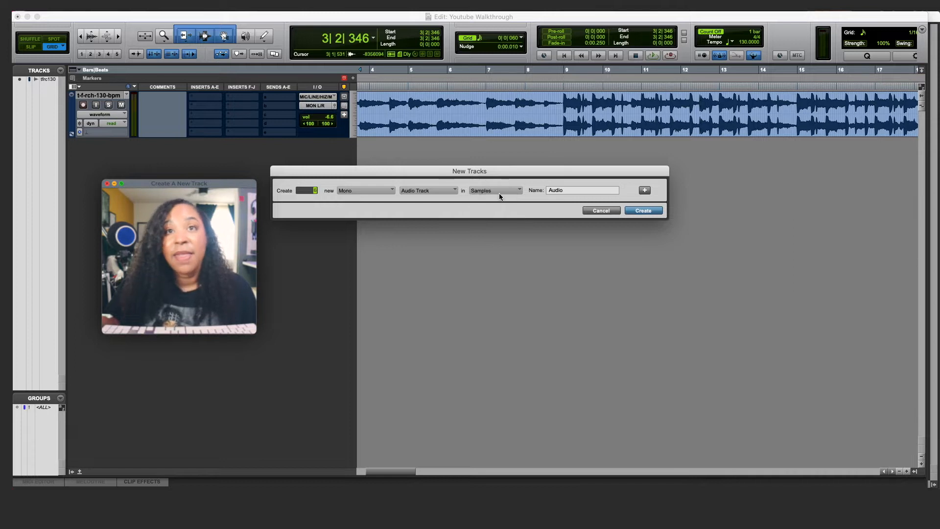
pyautogui.click(570, 191)
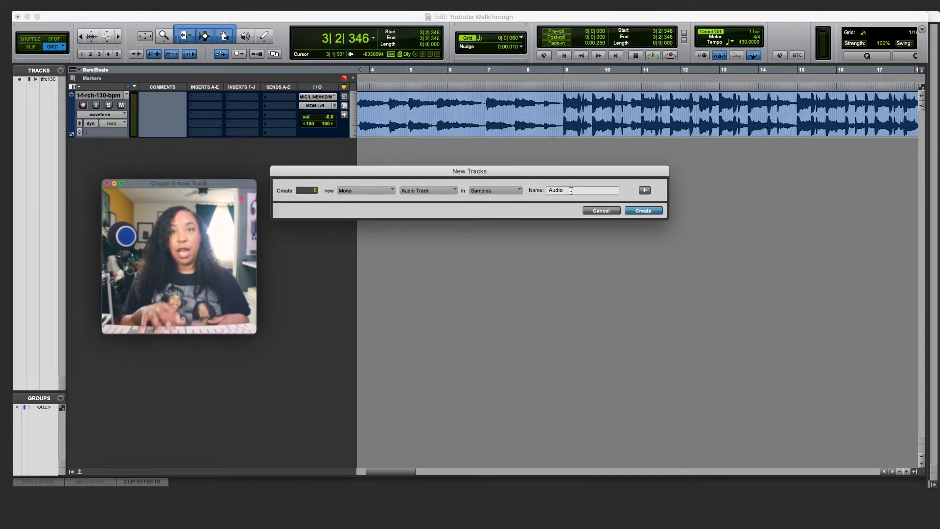
pyautogui.click(641, 211)
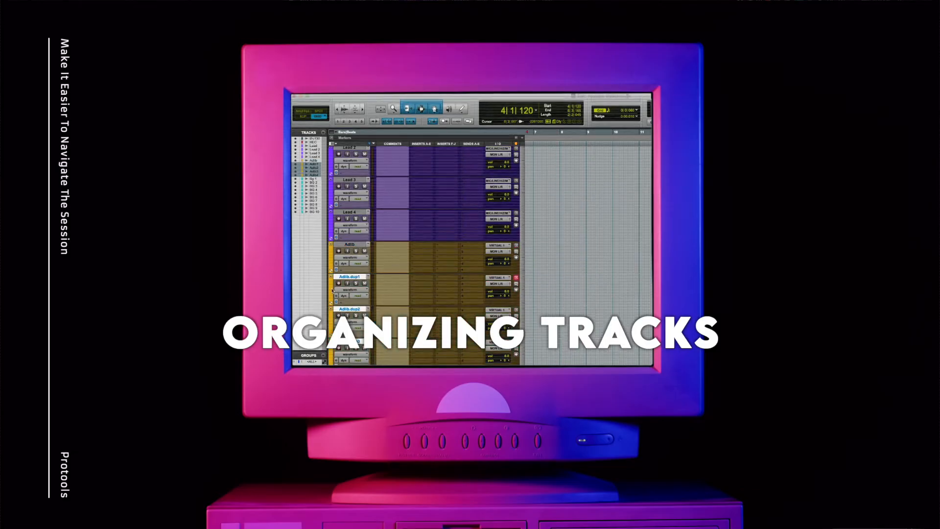
# - Rename the first five new tracks Lead, Lead 2, Bg 1, BG 2 and Adlib
pyautogui.doubleClick(332, 290)
pyautogui.click(365, 250)
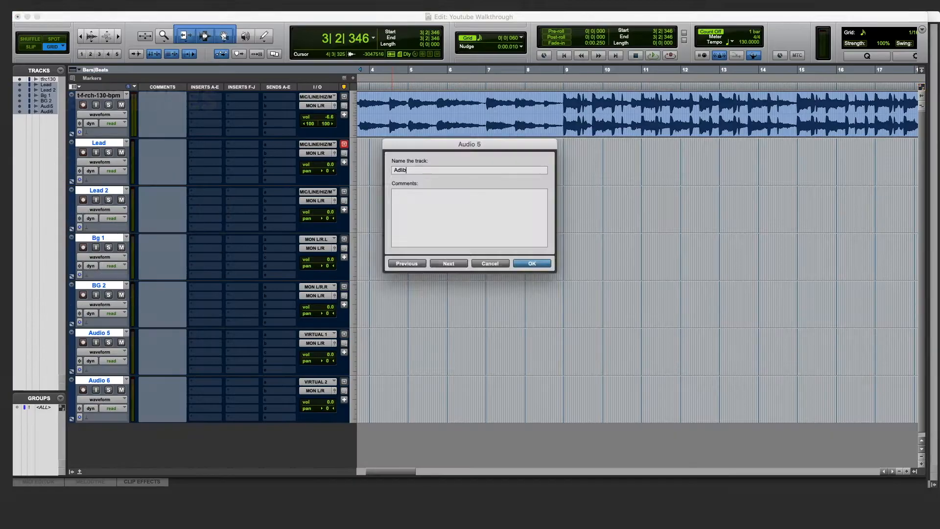
pyautogui.press('Return')
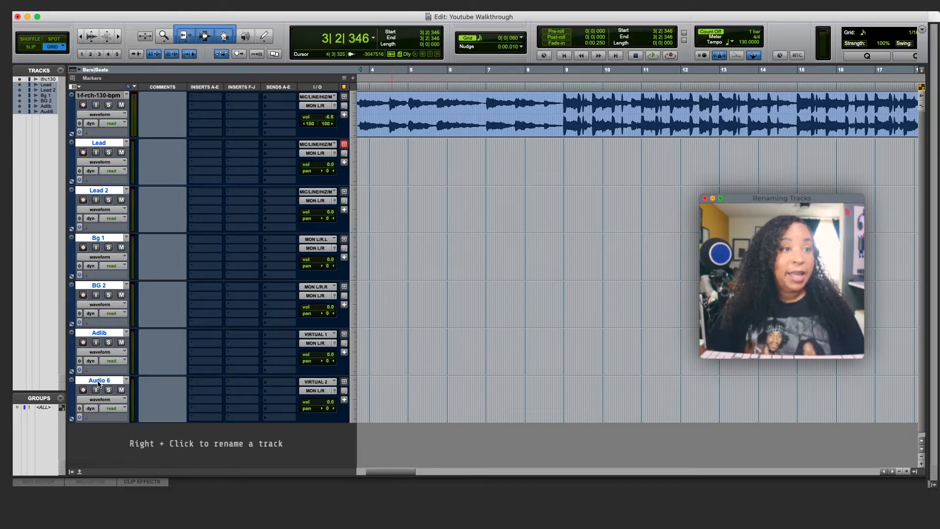
# - Rename the Audio 6 track to REC using its right-click Rename option
pyautogui.rightClick(98, 384)
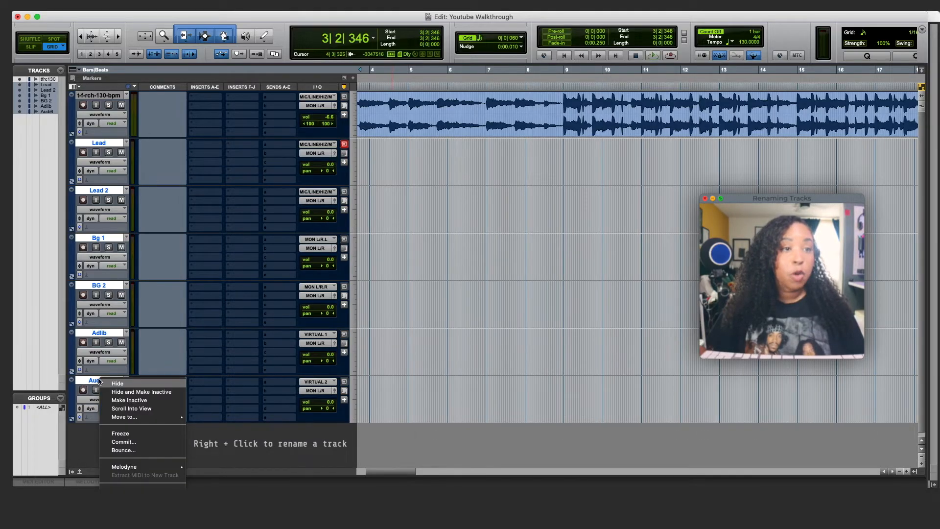
pyautogui.scroll(-3, 138, 435)
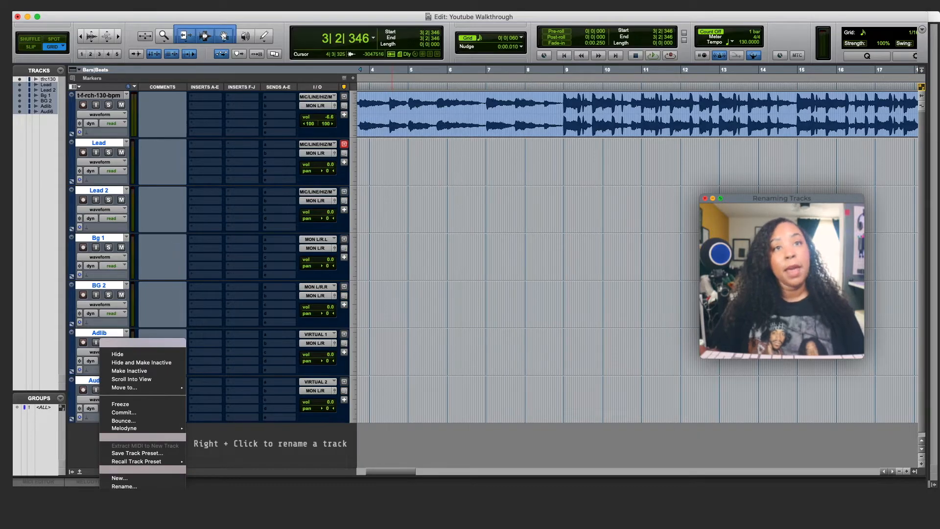
pyautogui.click(124, 486)
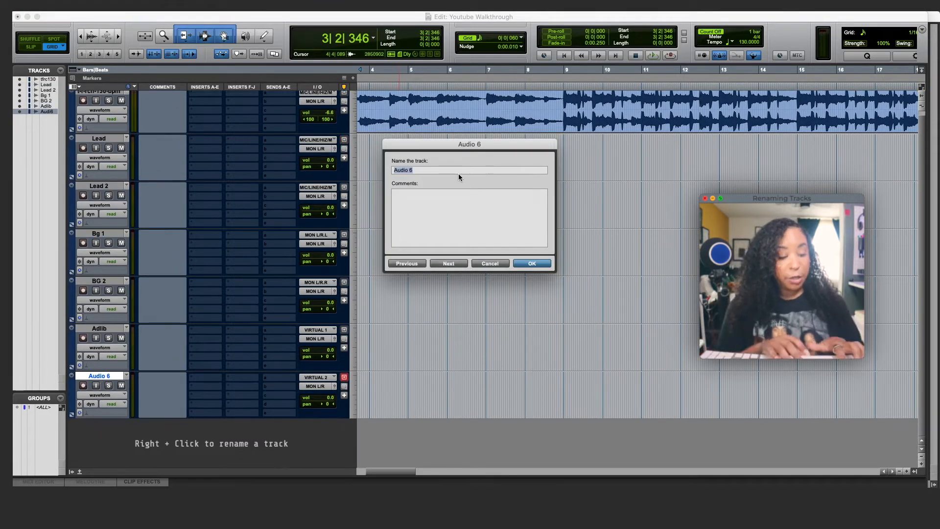
pyautogui.write('REC')
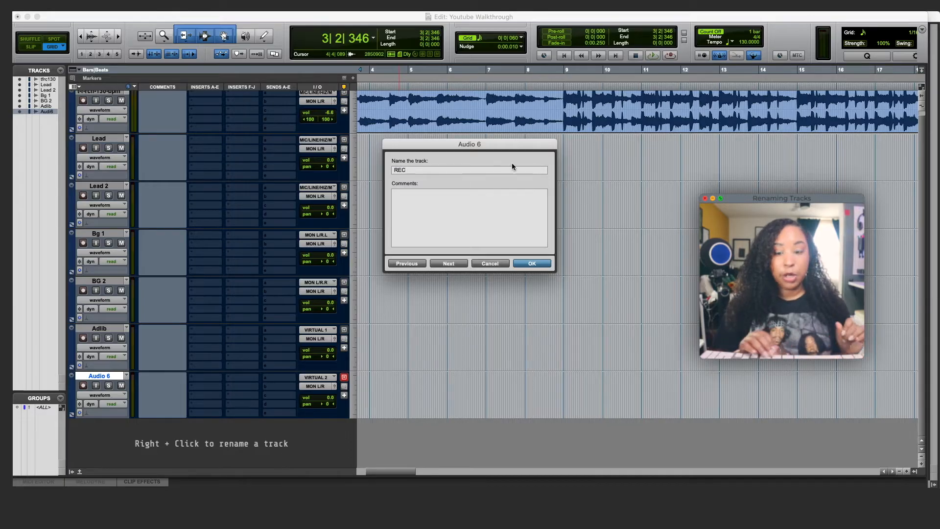
pyautogui.click(529, 262)
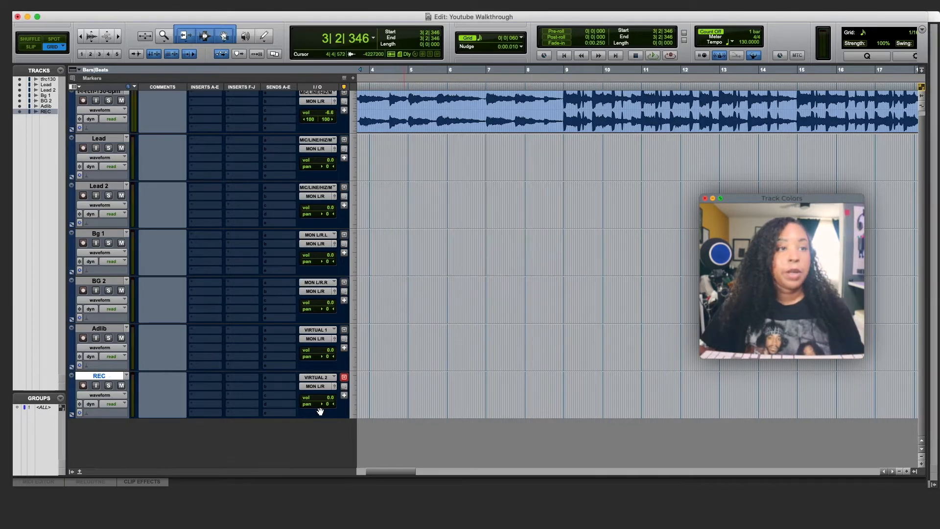
# - Colour the REC track red and move it up directly under the beat track
pyautogui.doubleClick(72, 391)
pyautogui.click(102, 266)
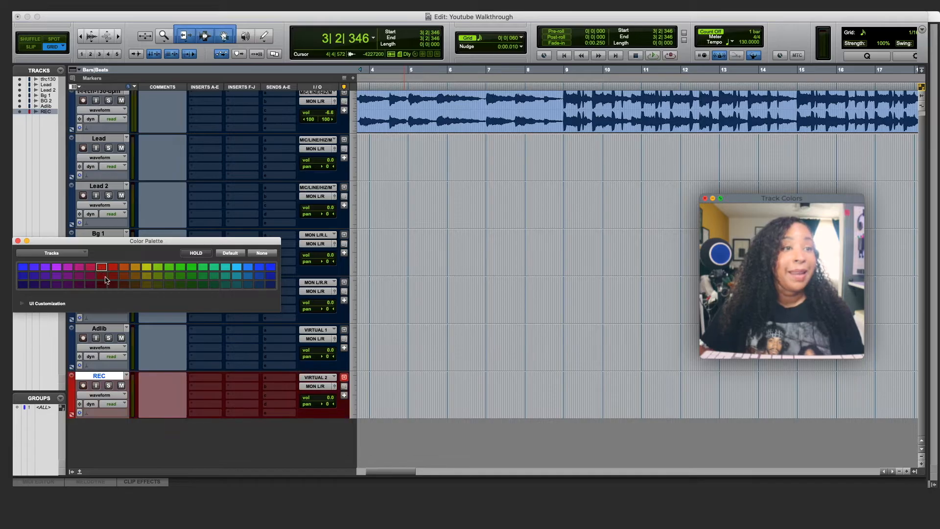
pyautogui.click(18, 241)
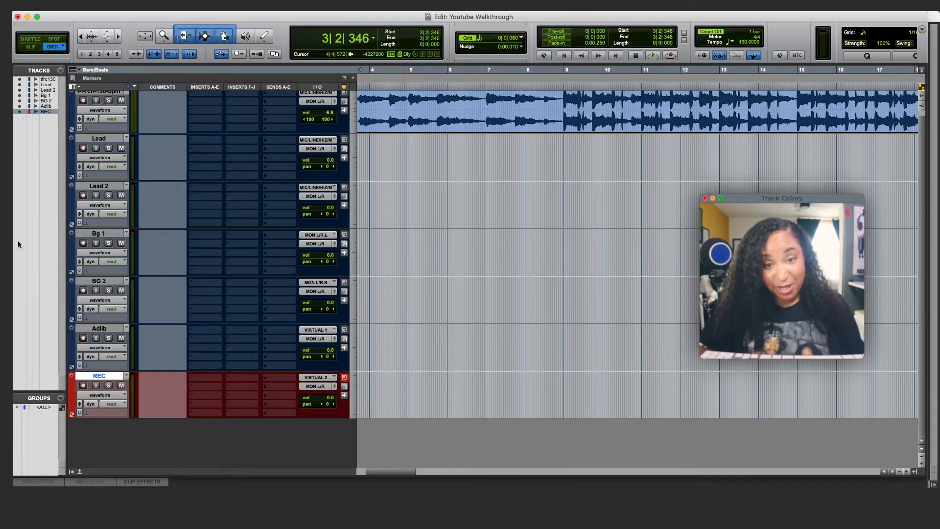
pyautogui.moveTo(99, 376); pyautogui.dragTo(100, 139)
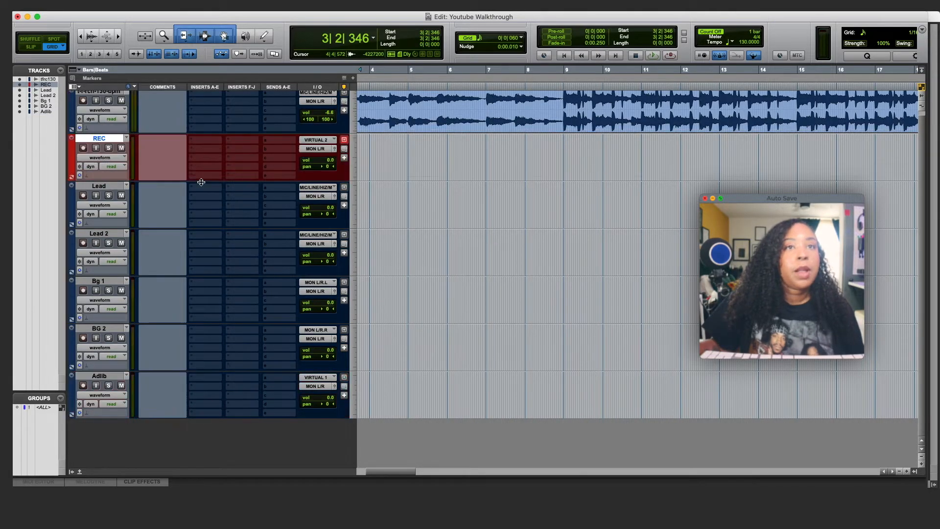
# - Colour both Lead and Lead 2 tracks bright purple
pyautogui.click(104, 187)
pyautogui.keyDown('shift'); pyautogui.click(102, 231); pyautogui.keyUp('shift')
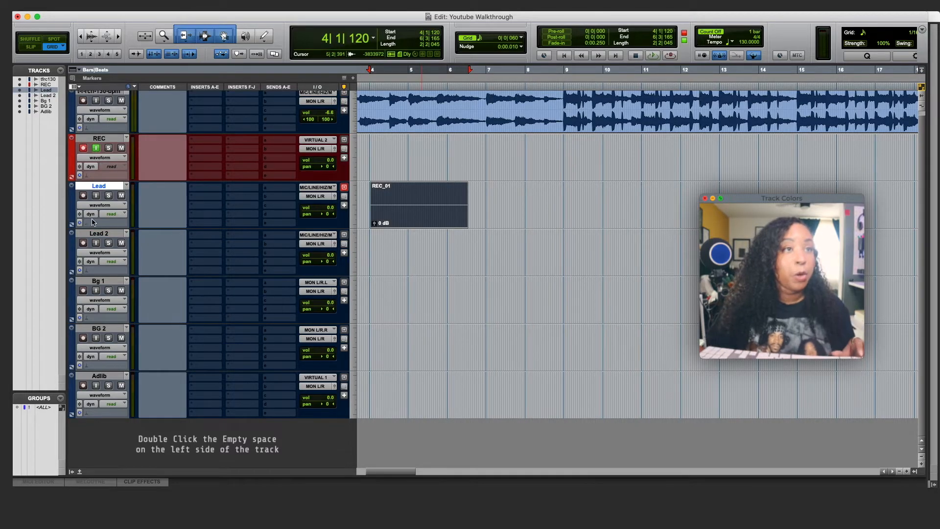
pyautogui.keyDown('shift'); pyautogui.click(96, 233); pyautogui.keyUp('shift')
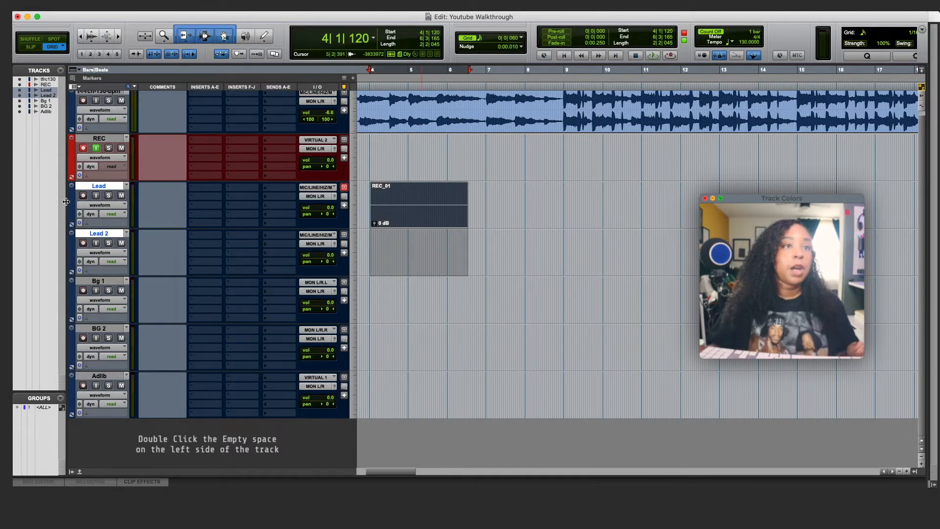
pyautogui.doubleClick(71, 206)
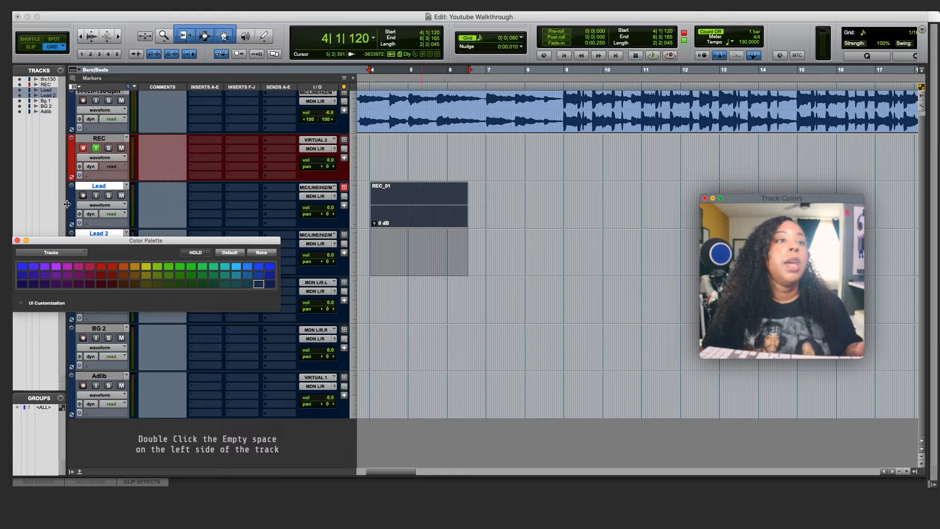
pyautogui.click(80, 267)
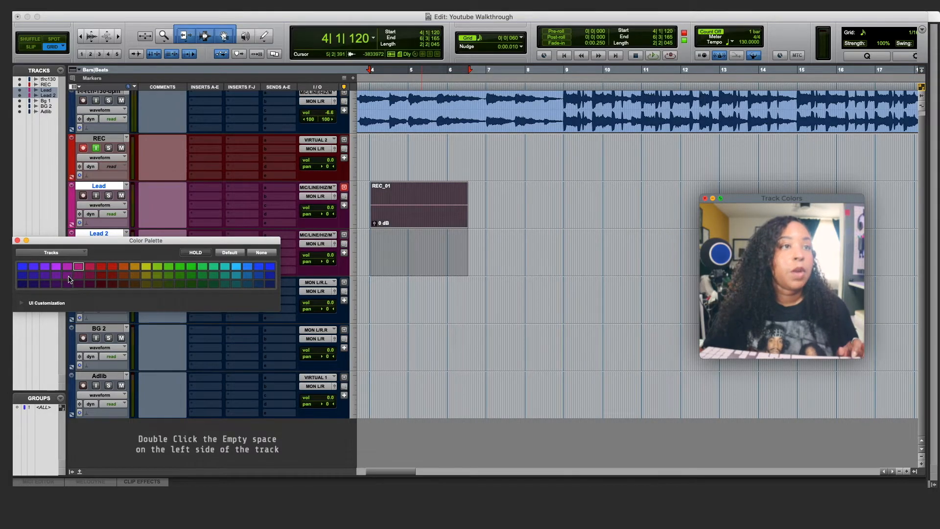
pyautogui.click(68, 275)
pyautogui.click(56, 266)
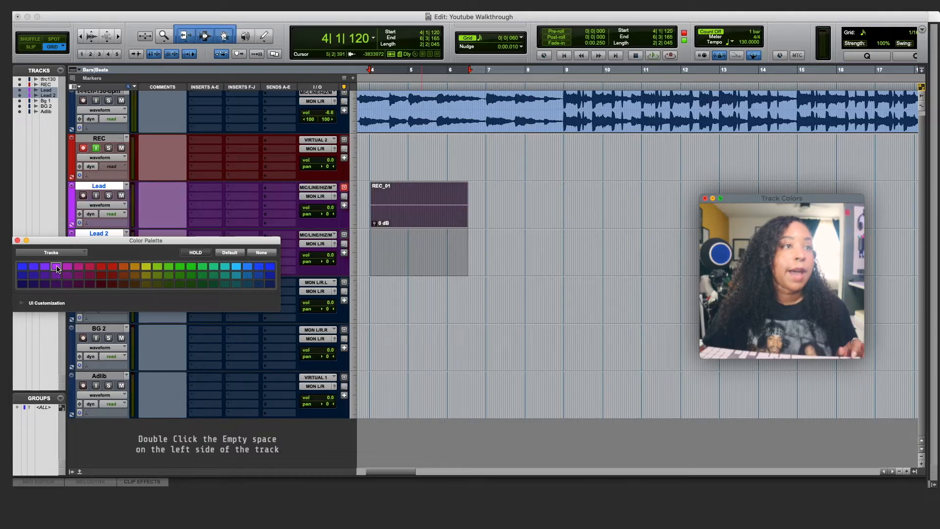
pyautogui.click(17, 240)
# - Colour the Bg 1 and BG 2 background tracks teal blue
pyautogui.click(89, 281)
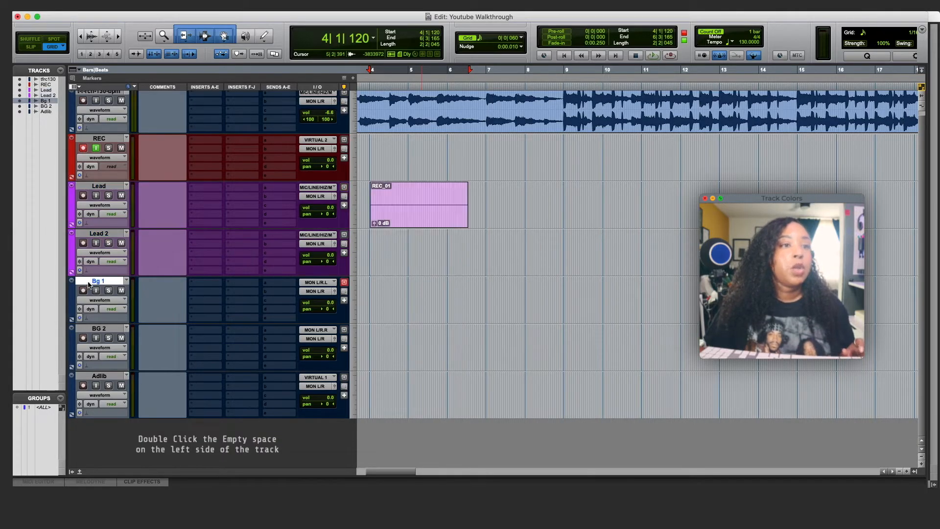
pyautogui.keyDown('shift'); pyautogui.click(97, 332); pyautogui.keyUp('shift')
pyautogui.doubleClick(71, 305)
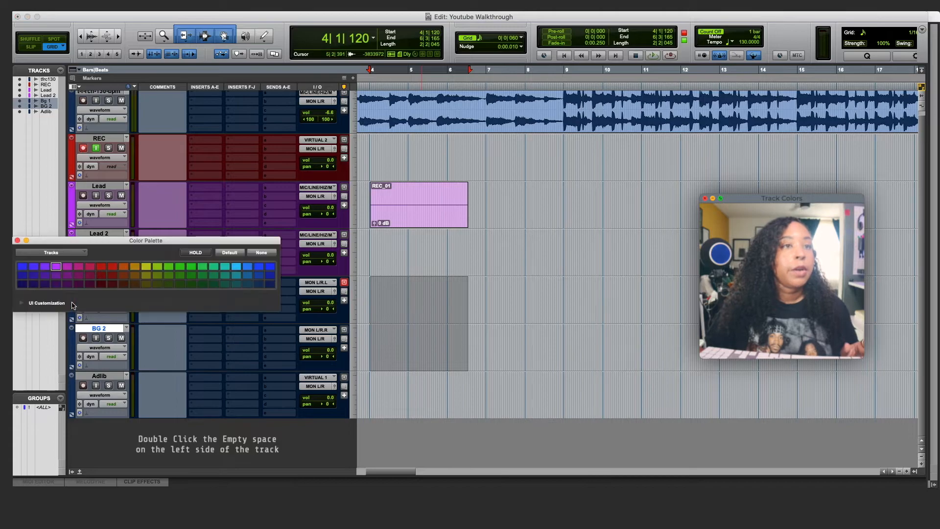
pyautogui.click(235, 267)
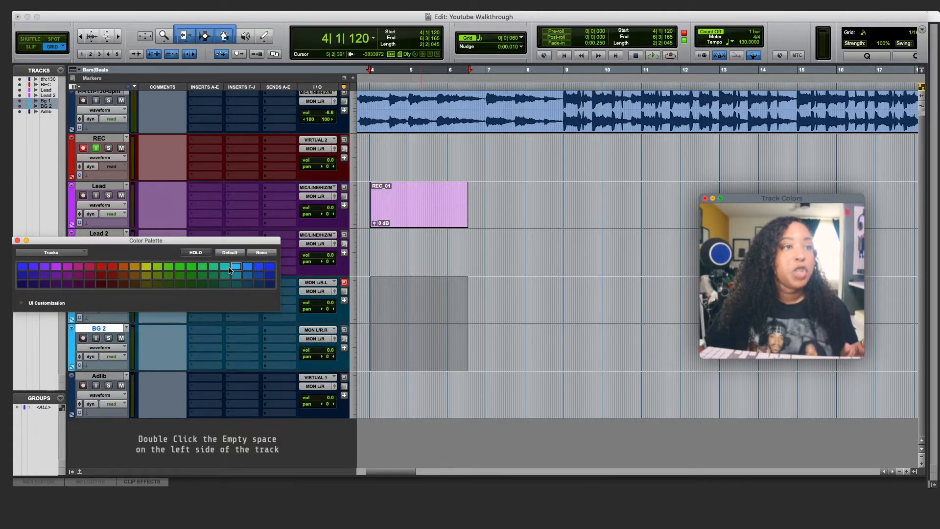
pyautogui.click(18, 241)
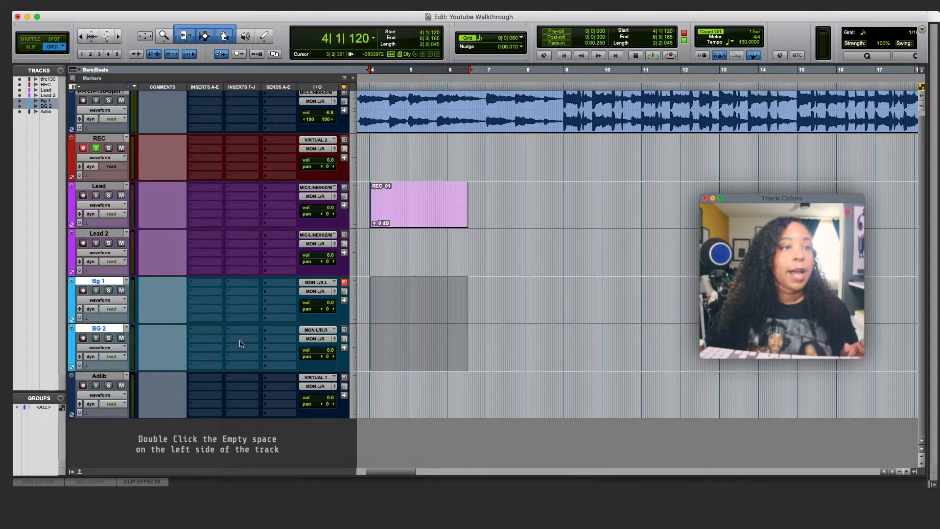
# - Colour the Adlib track yellow-green and move it up below Lead 2
pyautogui.doubleClick(96, 377)
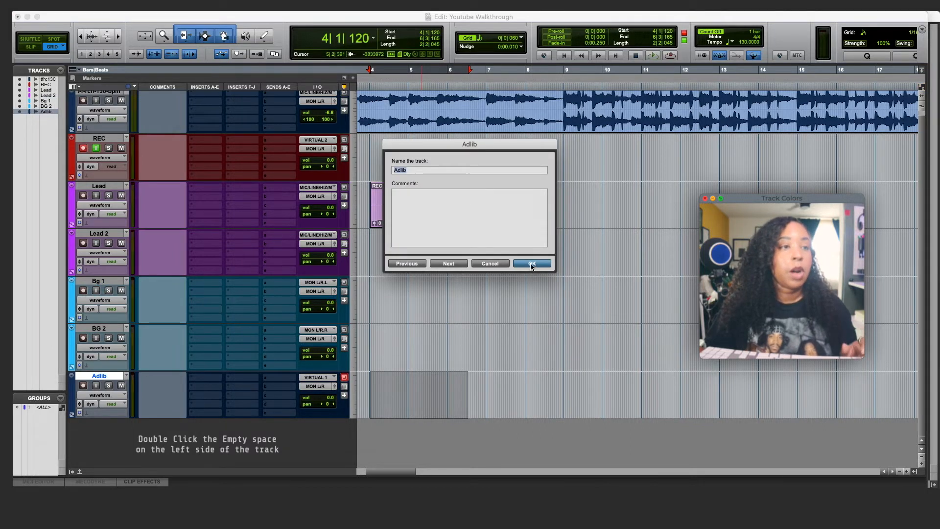
pyautogui.click(531, 264)
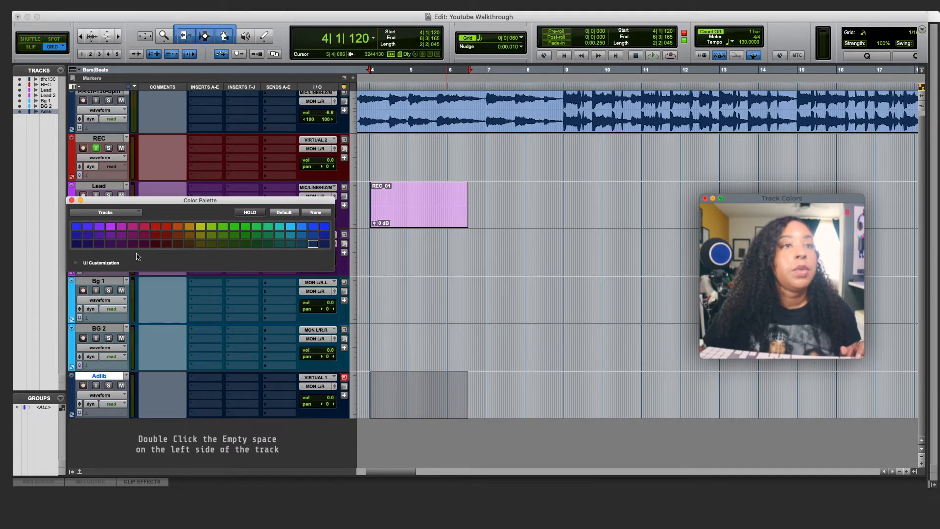
pyautogui.click(201, 227)
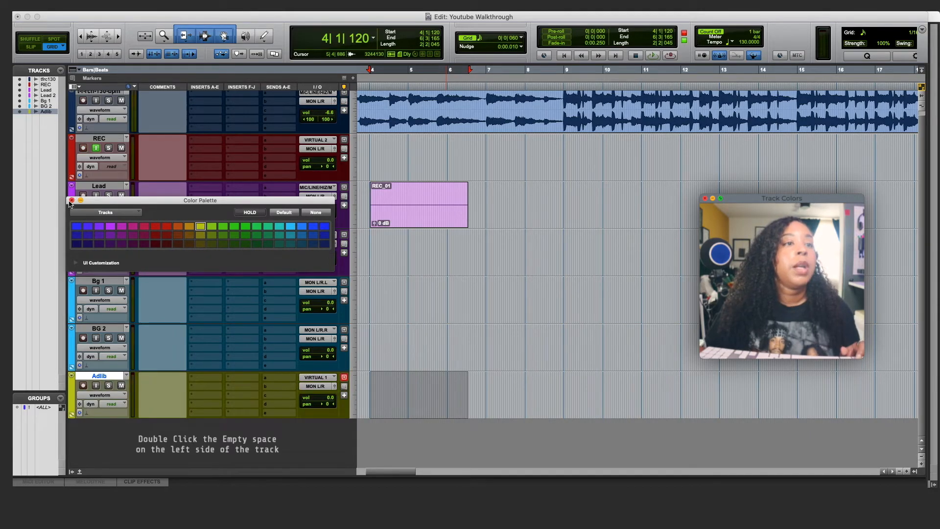
pyautogui.click(72, 200)
pyautogui.moveTo(116, 372); pyautogui.dragTo(166, 301)
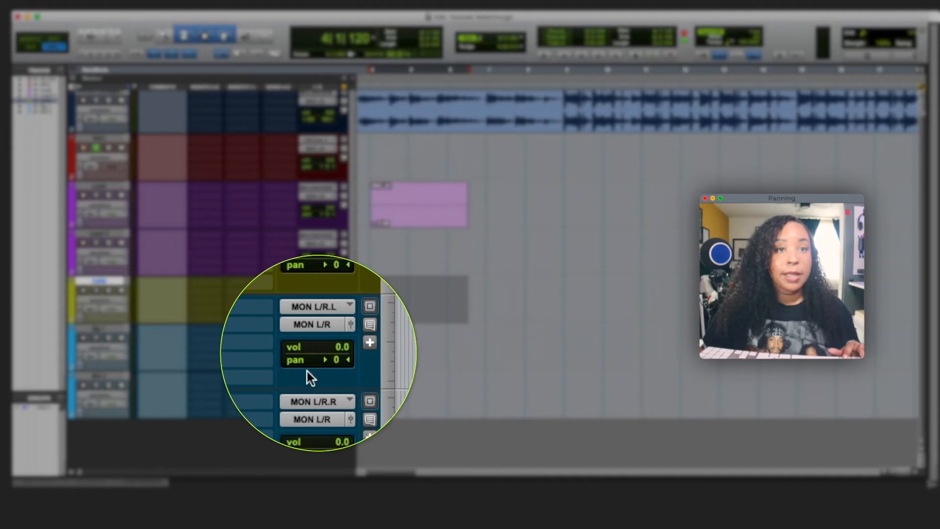
# - Cycle Bg 1's level readout through its alternate views and back to volume
pyautogui.keyDown('super'); pyautogui.click(303, 348); pyautogui.keyUp('super')
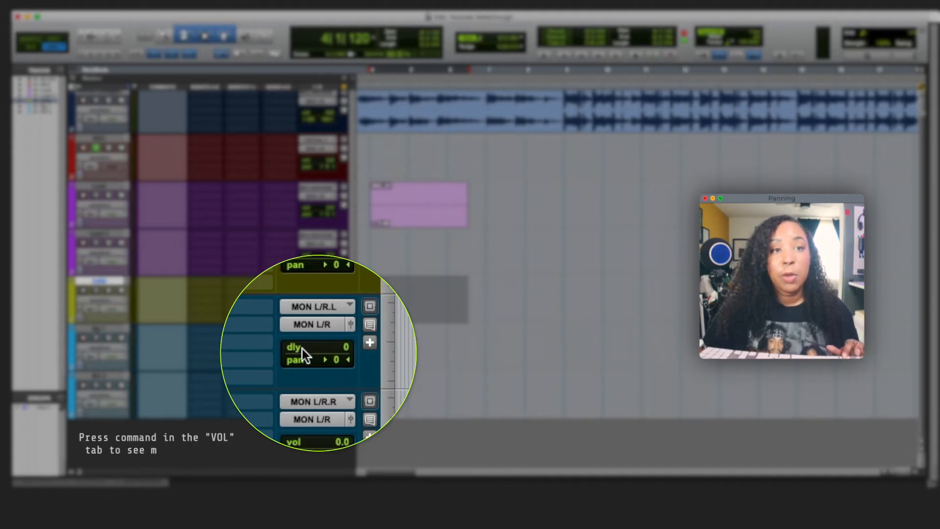
pyautogui.keyDown('super'); pyautogui.click(301, 348); pyautogui.keyUp('super')
pyautogui.keyDown('super'); pyautogui.click(299, 349); pyautogui.keyUp('super')
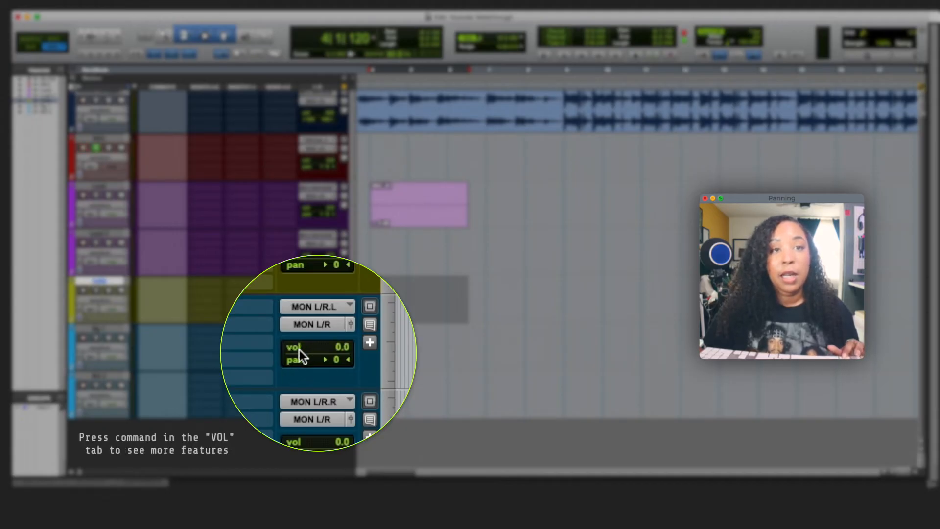
pyautogui.keyDown('super'); pyautogui.click(300, 350); pyautogui.keyUp('super')
pyautogui.keyDown('super'); pyautogui.click(300, 349); pyautogui.keyUp('super')
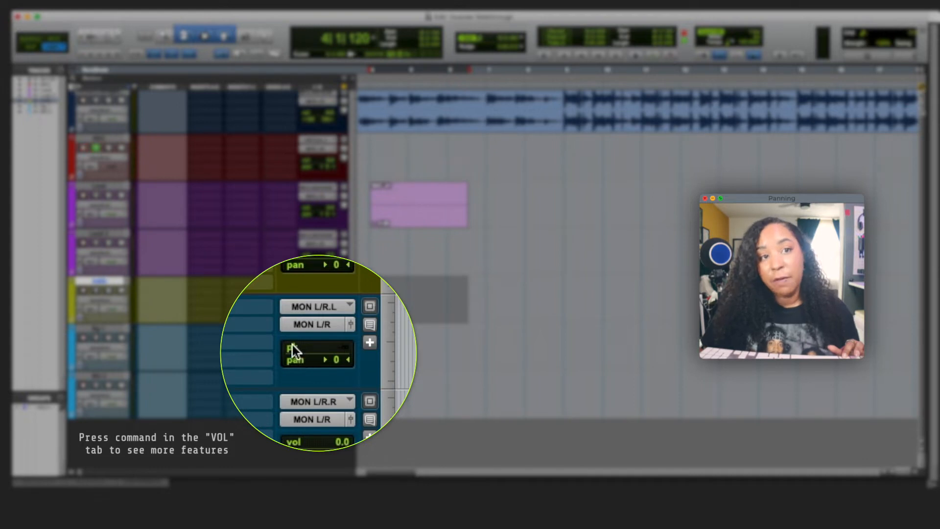
pyautogui.keyDown('super'); pyautogui.click(294, 348); pyautogui.keyUp('super')
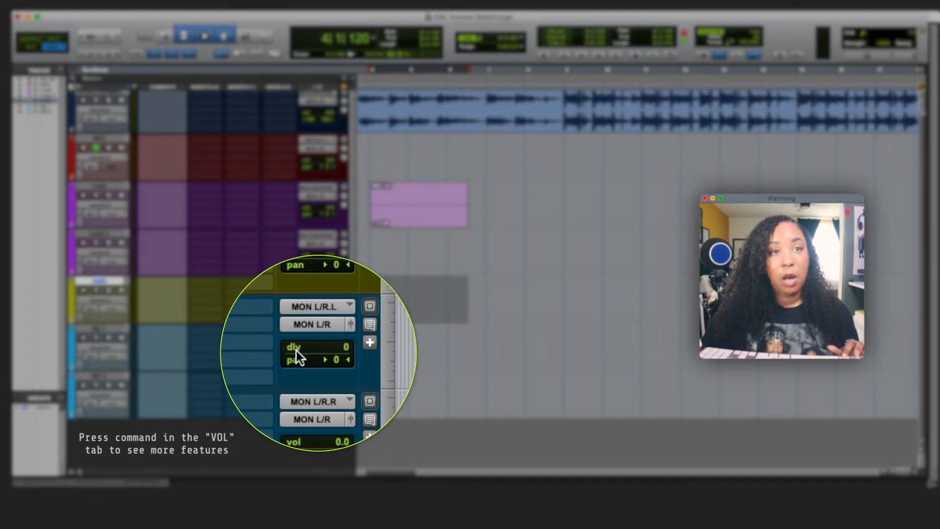
pyautogui.keyDown('super'); pyautogui.click(295, 350); pyautogui.keyUp('super')
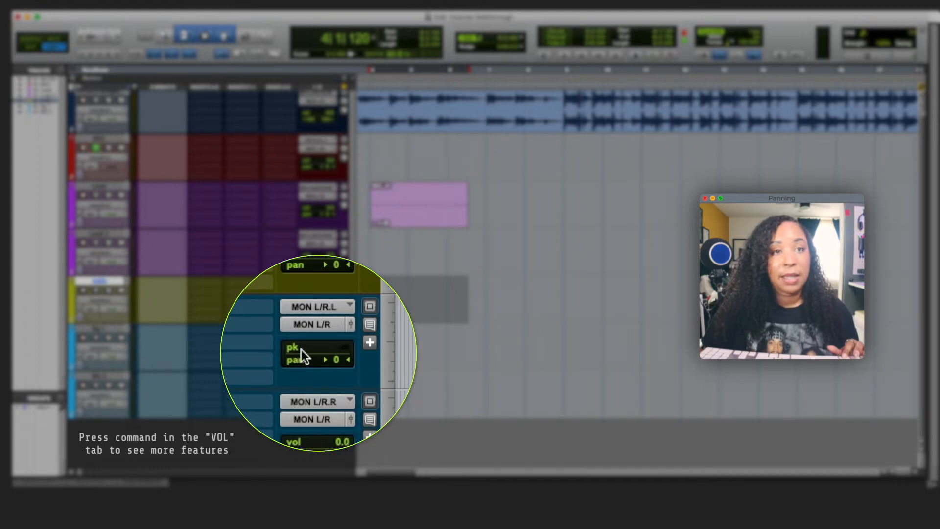
pyautogui.keyDown('super'); pyautogui.click(301, 350); pyautogui.keyUp('super')
pyautogui.keyDown('super'); pyautogui.click(301, 350); pyautogui.keyUp('super')
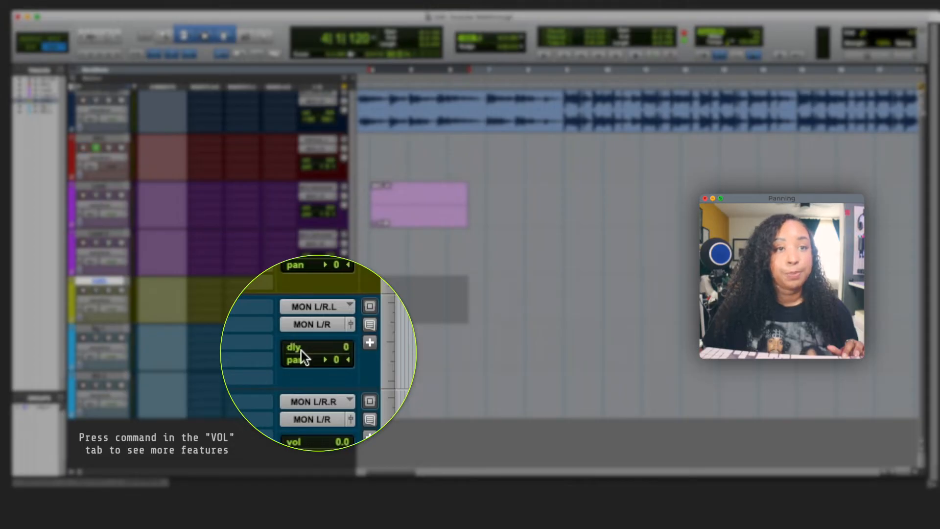
pyautogui.keyDown('super'); pyautogui.click(301, 350); pyautogui.keyUp('super')
# - Set Bg 1 and BG 2 to -5.9 dB, panning Bg 1 left 84 and BG 2 right 84
pyautogui.moveTo(342, 349); pyautogui.dragTo(342, 358)
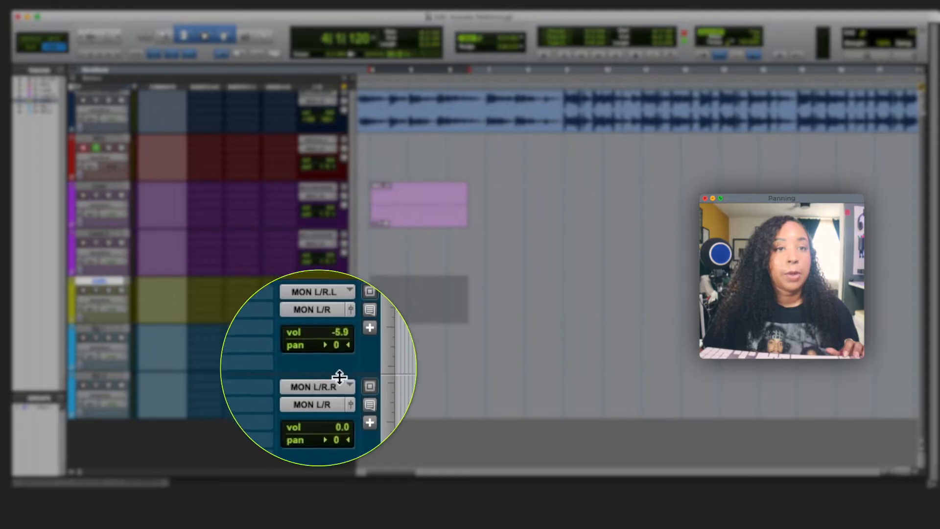
pyautogui.click(338, 397)
pyautogui.moveTo(339, 398); pyautogui.dragTo(337, 406)
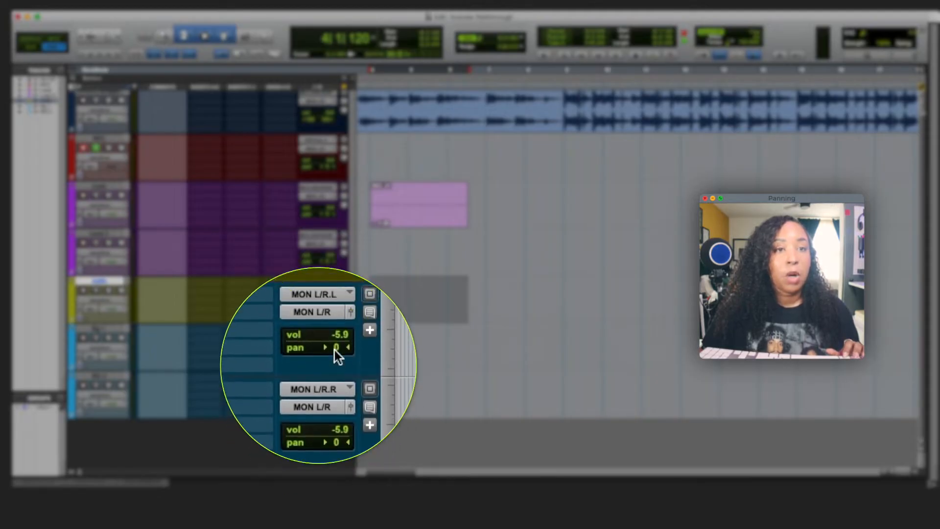
pyautogui.moveTo(336, 348); pyautogui.dragTo(301, 350)
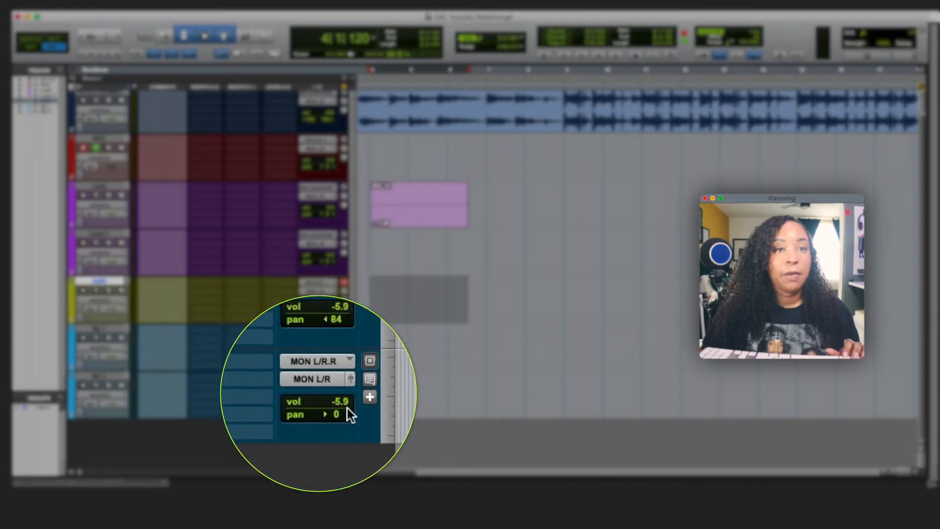
pyautogui.moveTo(342, 416); pyautogui.dragTo(367, 414)
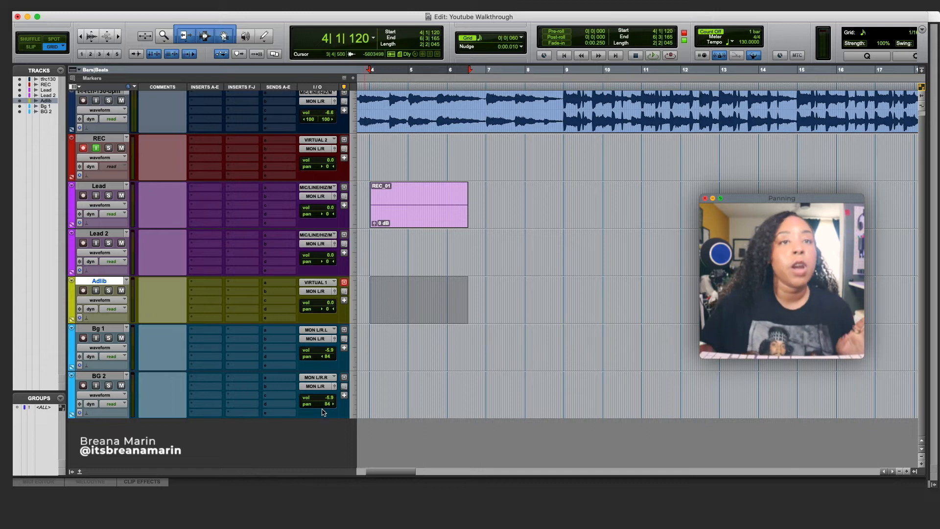
# - Dismiss Bg 1's input selector and select both the Lead and Lead 2 tracks
pyautogui.click(316, 330)
pyautogui.moveTo(344, 332)
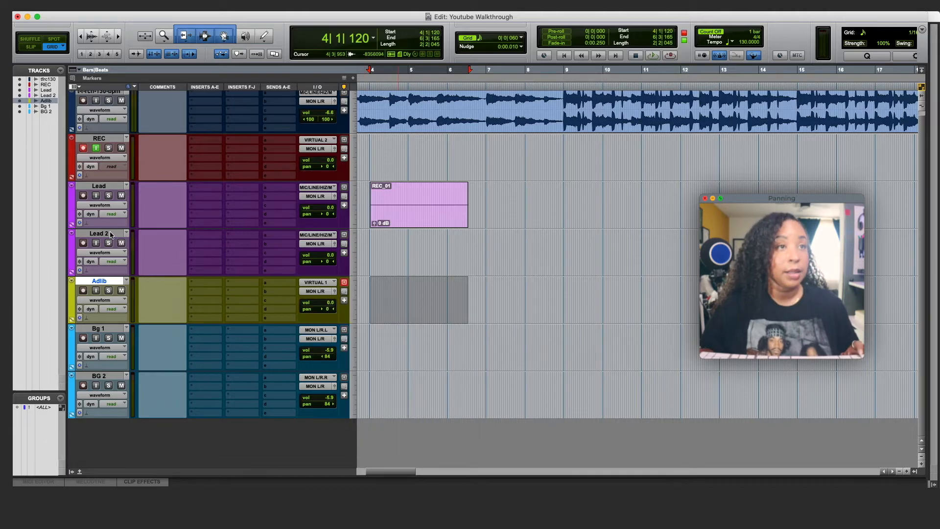
pyautogui.click(109, 235)
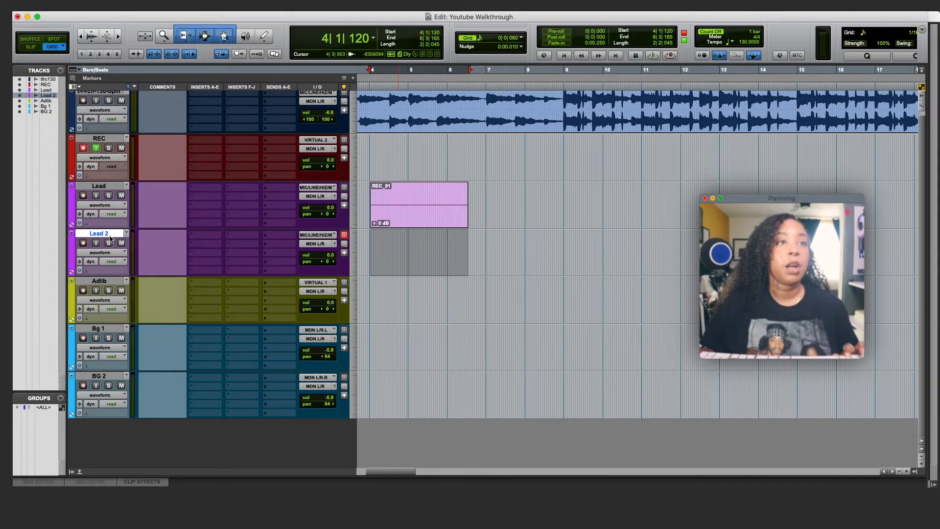
pyautogui.keyDown('shift'); pyautogui.click(101, 186); pyautogui.keyUp('shift')
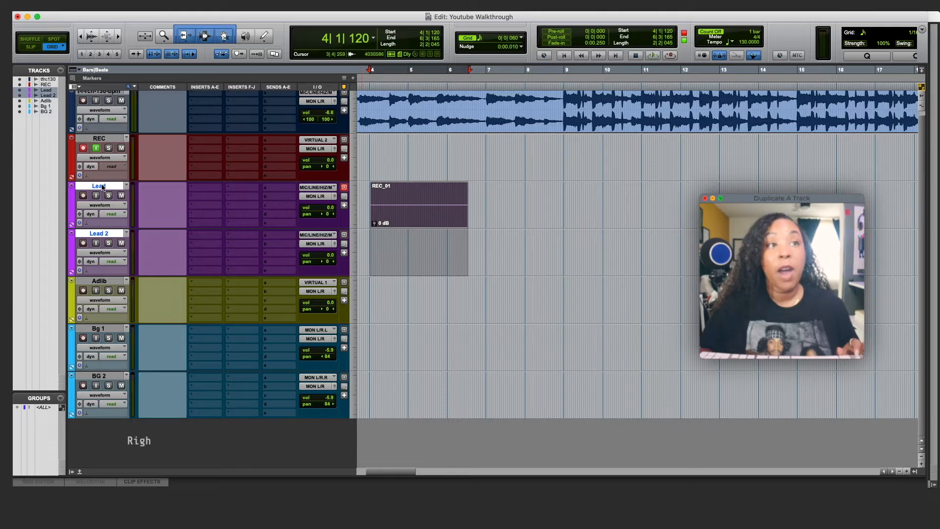
pyautogui.rightClick(102, 187)
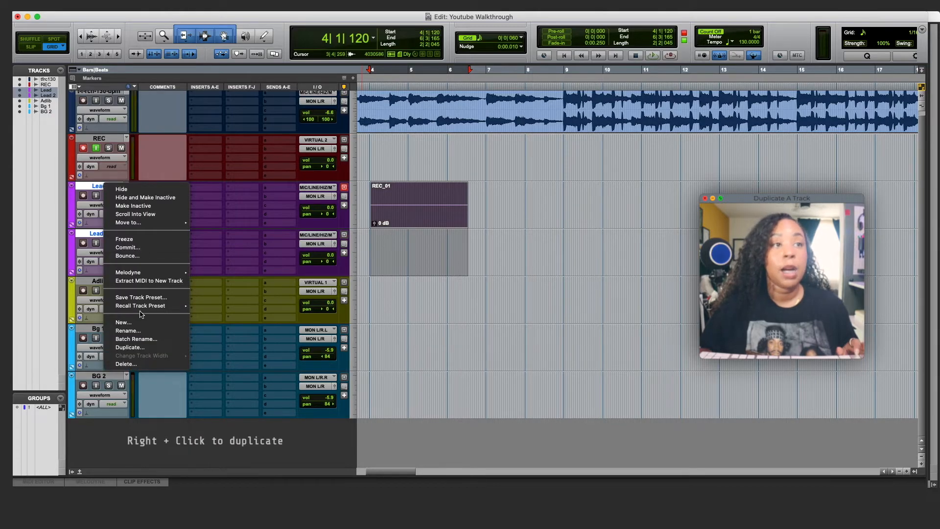
# - Open Duplicate Tracks for Lead and Lead 2 and try the playlist and automation checkboxes
pyautogui.click(142, 347)
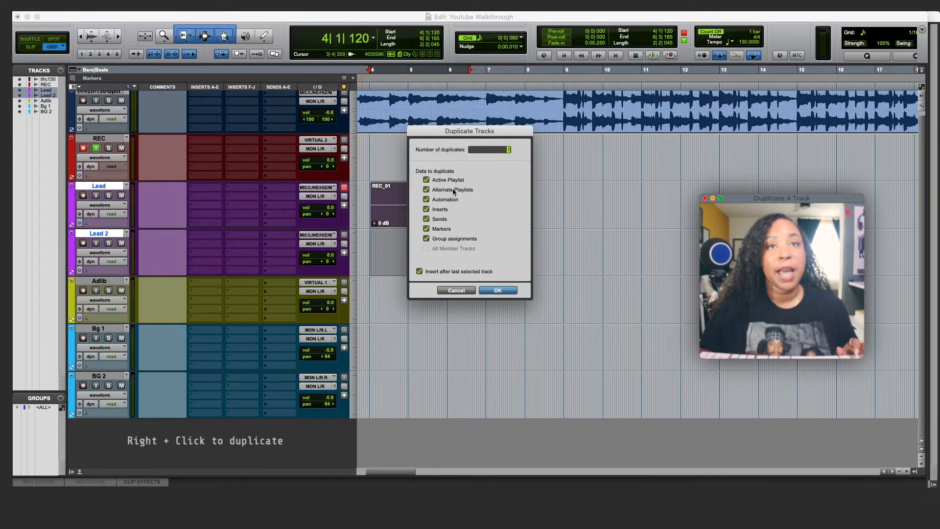
pyautogui.click(426, 180)
pyautogui.click(426, 190)
pyautogui.click(425, 199)
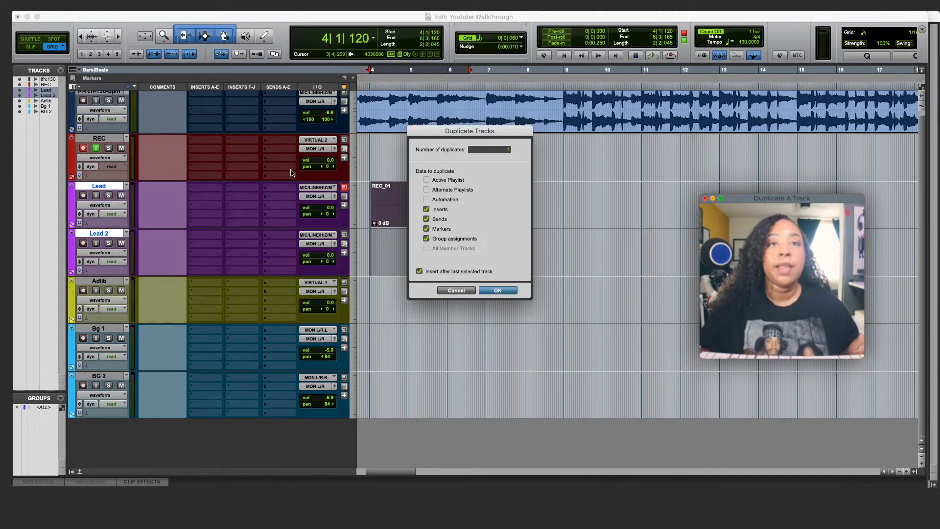
pyautogui.click(425, 199)
pyautogui.click(426, 189)
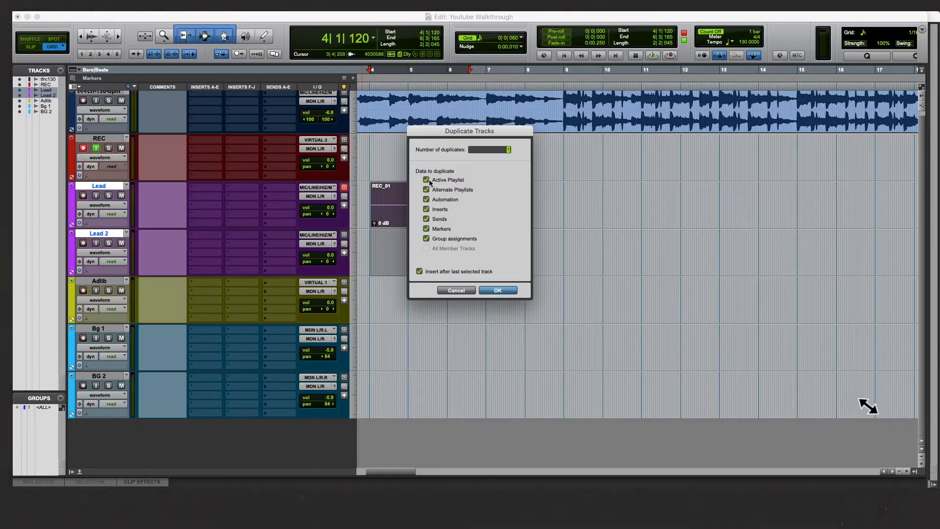
# - Duplicate Lead and Lead 2 excluding active playlist, alternate playlists and automation
pyautogui.click(426, 179)
pyautogui.click(426, 189)
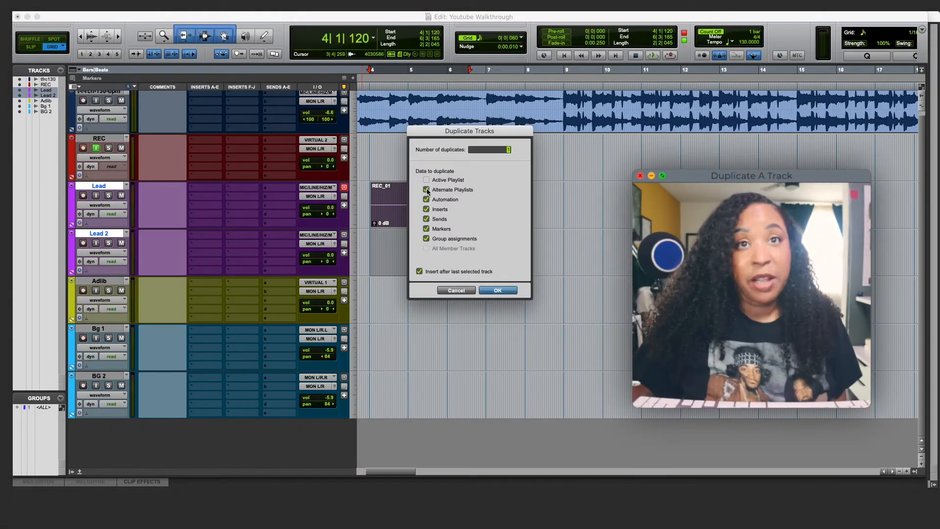
pyautogui.click(426, 199)
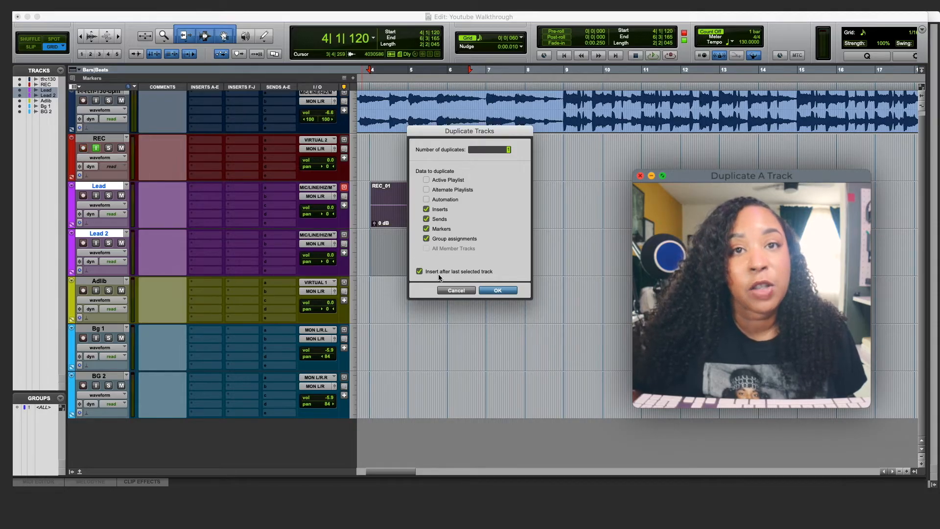
pyautogui.click(497, 290)
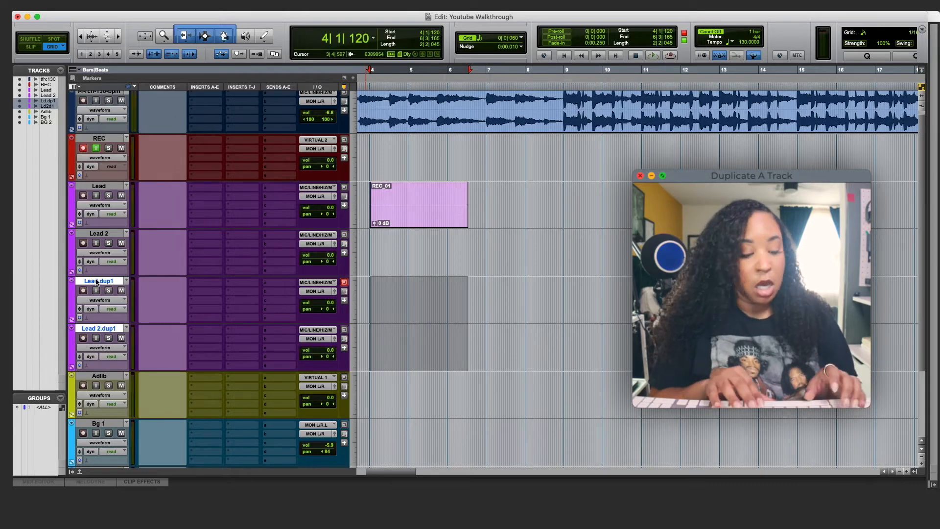
# - Rename Lead.dup1 and Lead 2.dup1 to Lead 3 and Lead 4, then select Bg 1
pyautogui.doubleClick(96, 282)
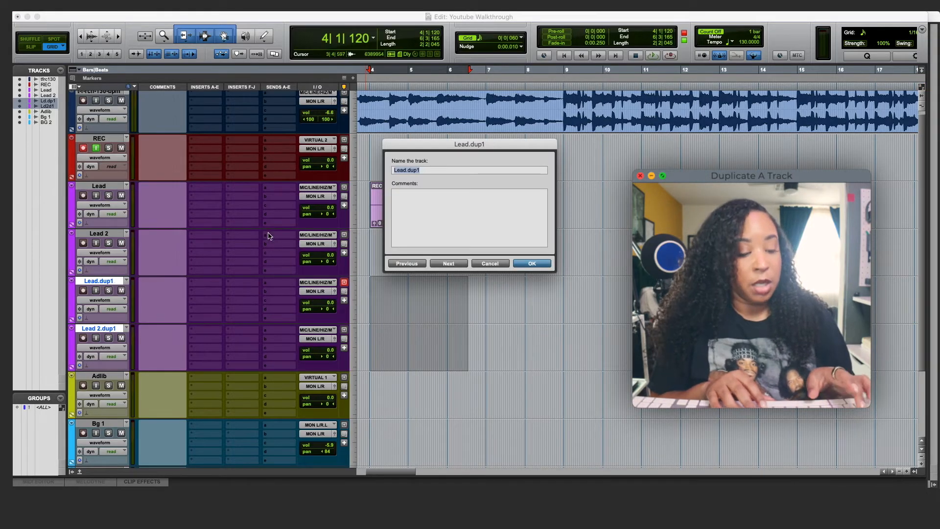
pyautogui.write('Lead 3')
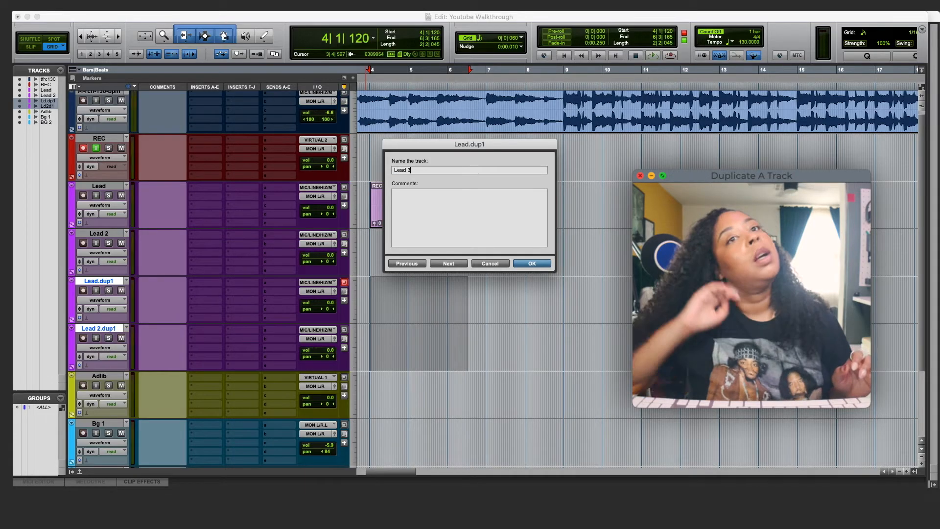
pyautogui.click(447, 264)
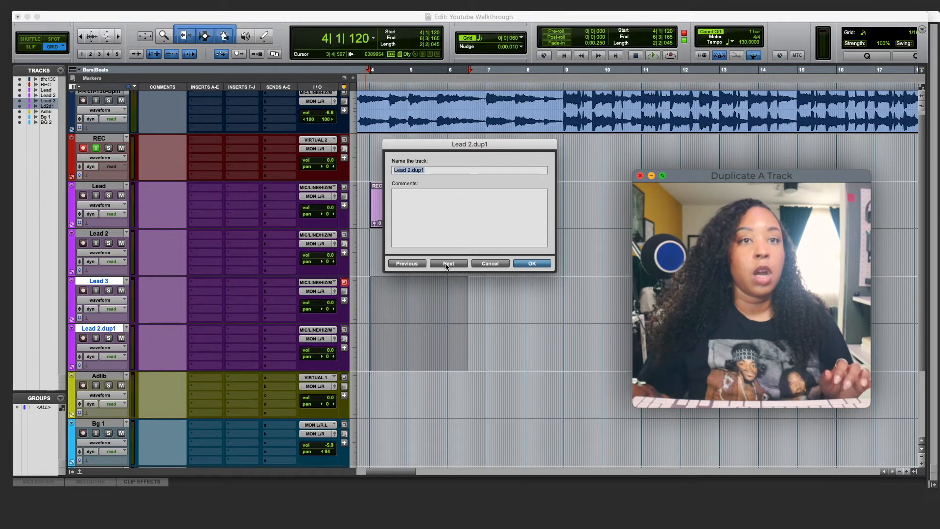
pyautogui.write('L')
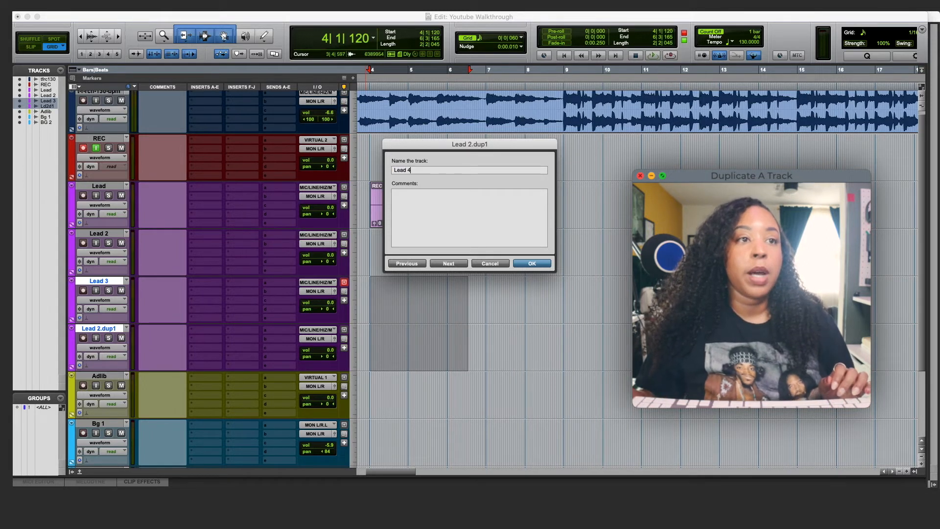
pyautogui.write('ead 4')
pyautogui.press('Return')
pyautogui.scroll(-3, 300, 285)
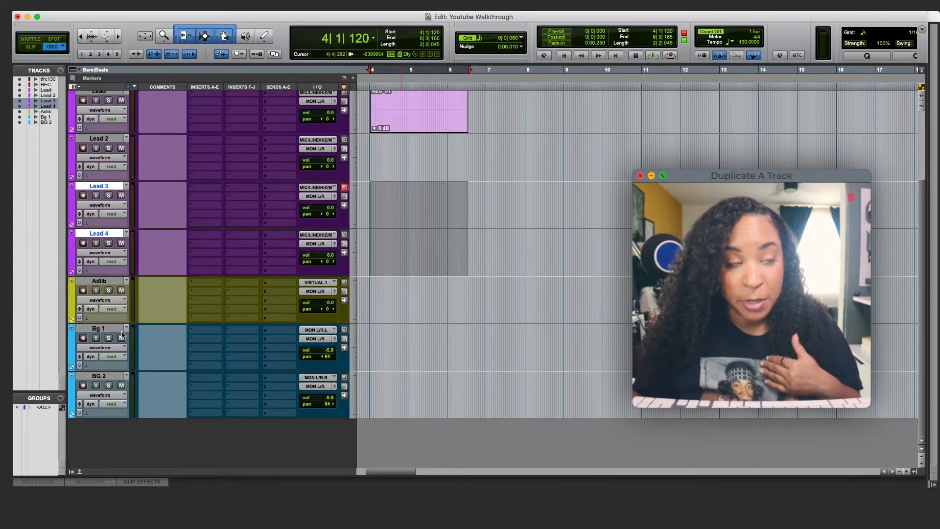
pyautogui.click(102, 332)
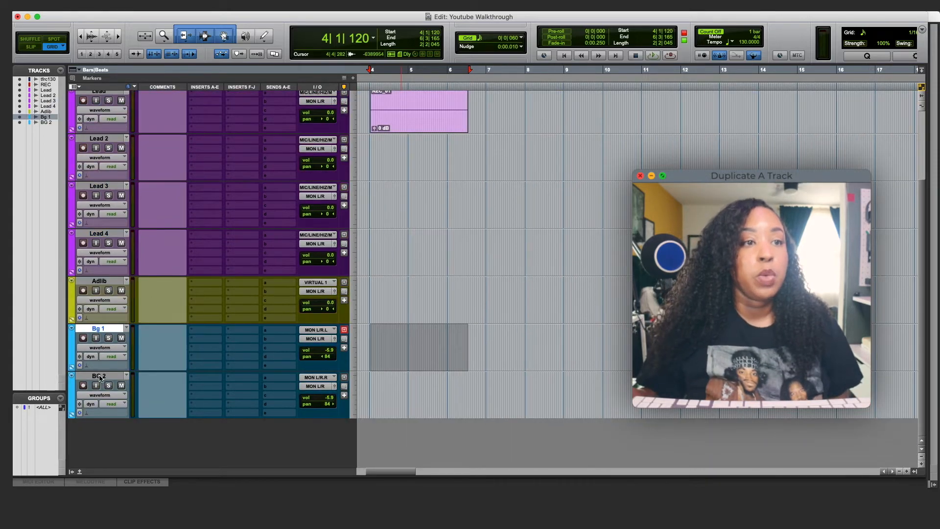
# - Select Bg 1 and BG 2 together and make 4 duplicates of each
pyautogui.keyDown('shift'); pyautogui.click(100, 377); pyautogui.keyUp('shift')
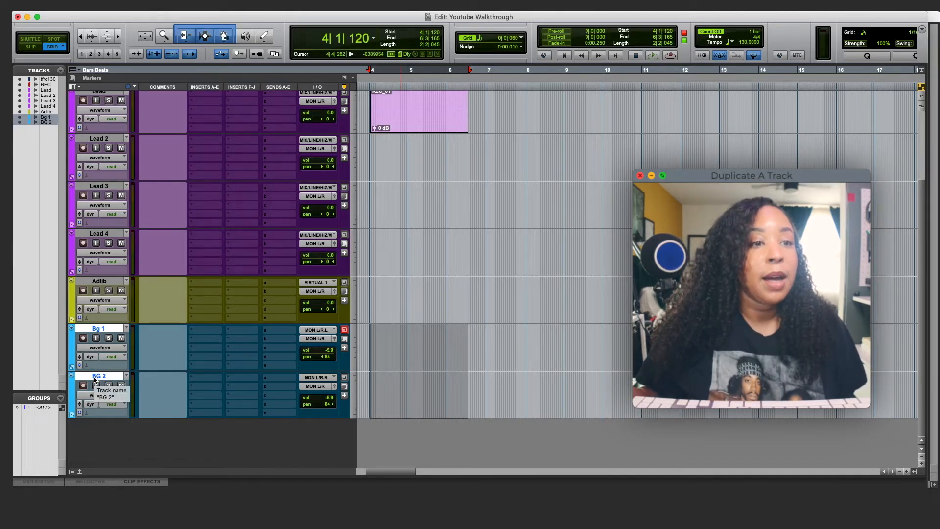
pyautogui.rightClick(98, 376)
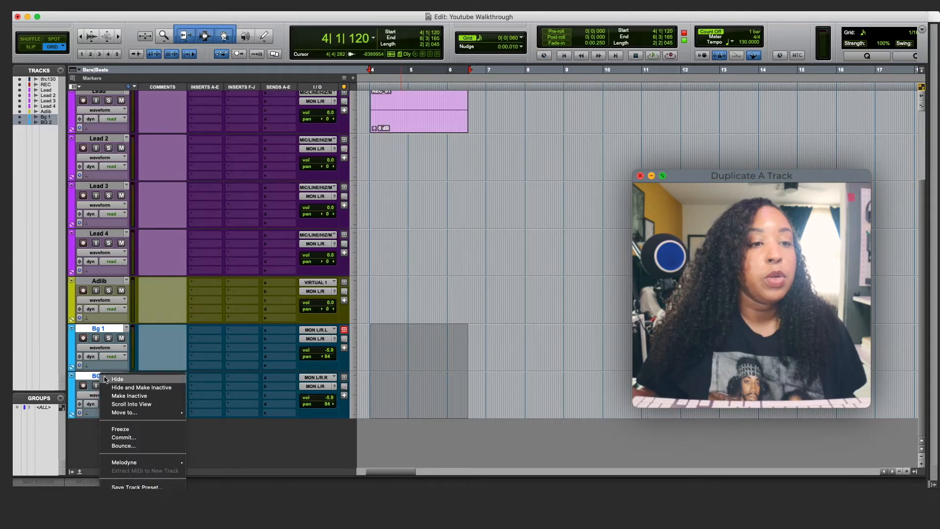
pyautogui.moveTo(135, 465)
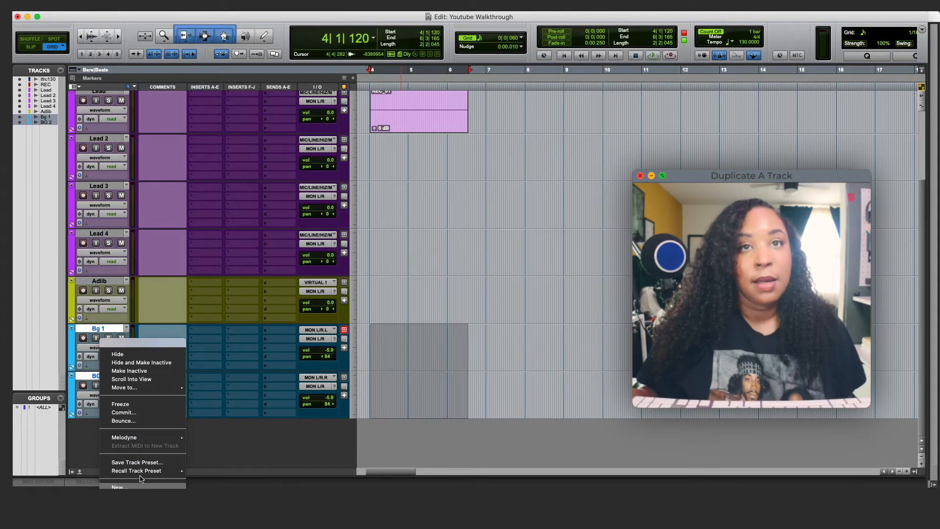
pyautogui.moveTo(140, 504)
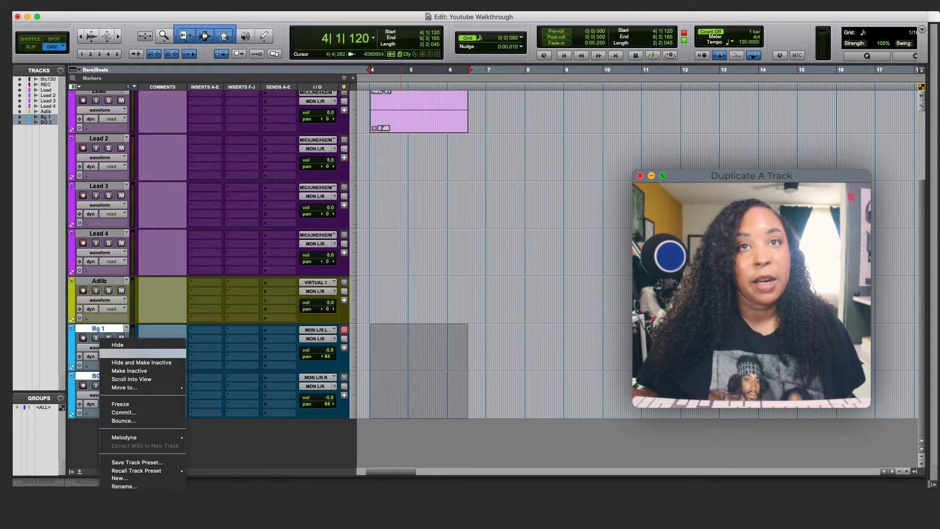
pyautogui.click(127, 484)
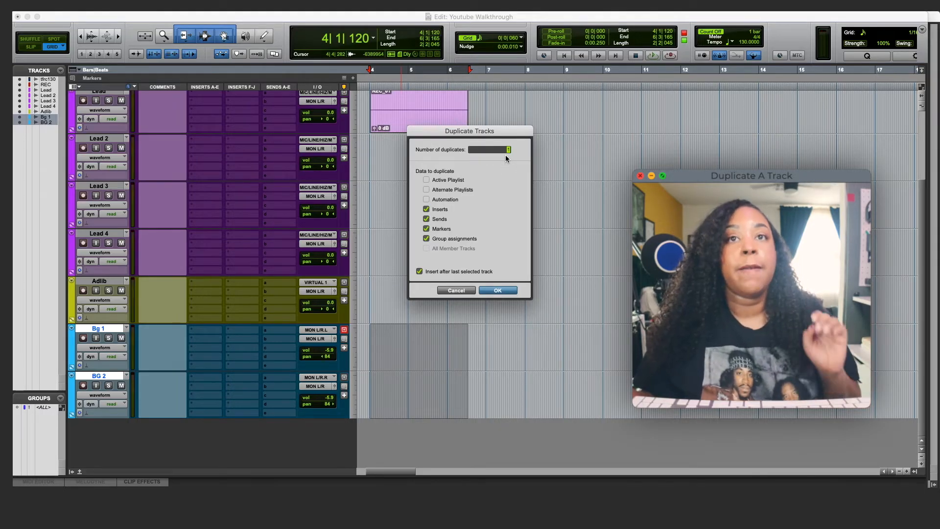
pyautogui.write('4')
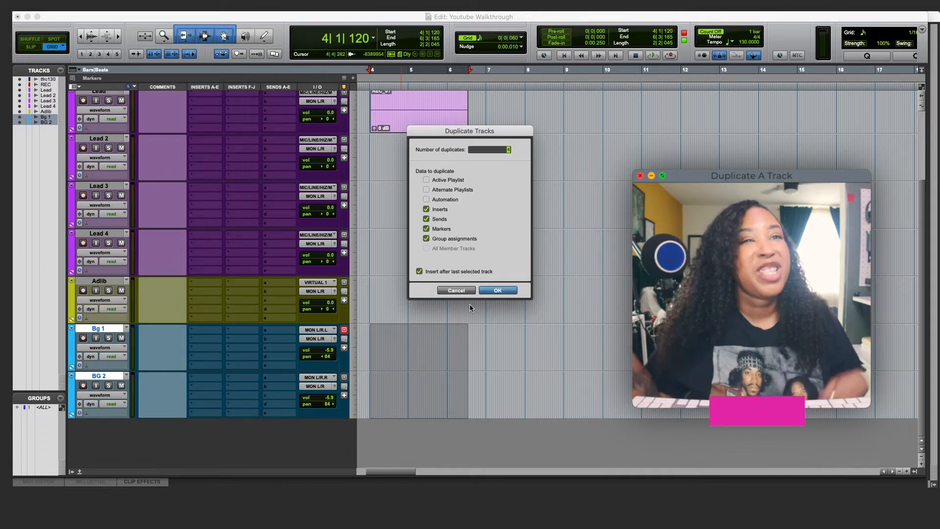
pyautogui.click(505, 292)
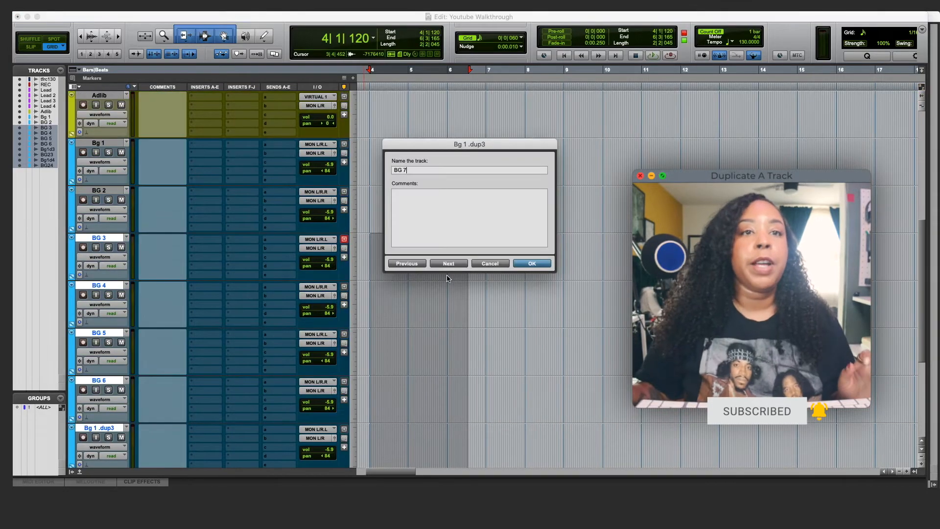
# - Name the last background vocal duplicate BG 8 and confirm the name
pyautogui.click(448, 264)
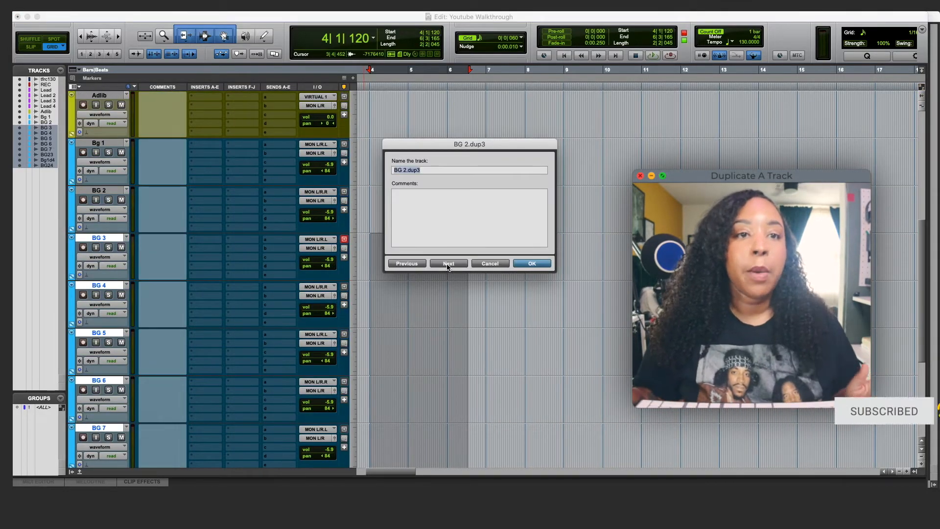
pyautogui.write('BG 8')
pyautogui.press('Return')
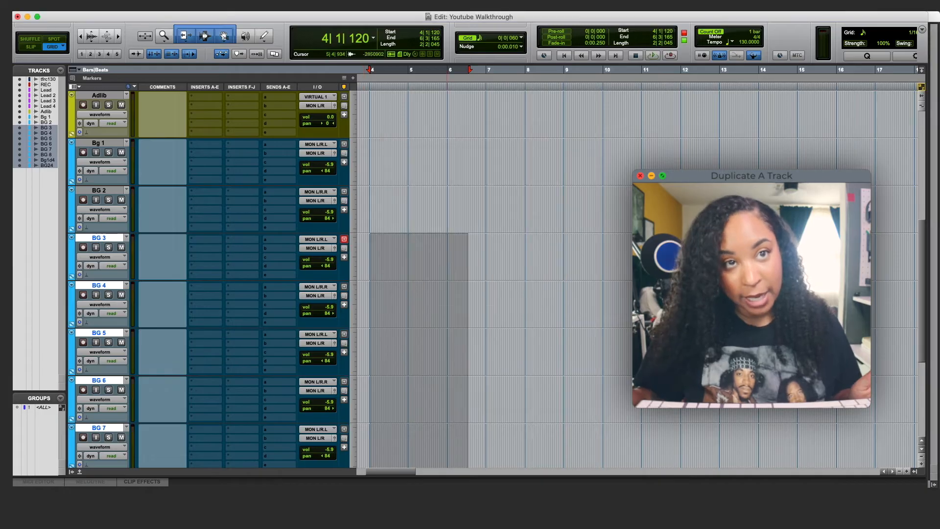
pyautogui.scroll(1, 235, 245)
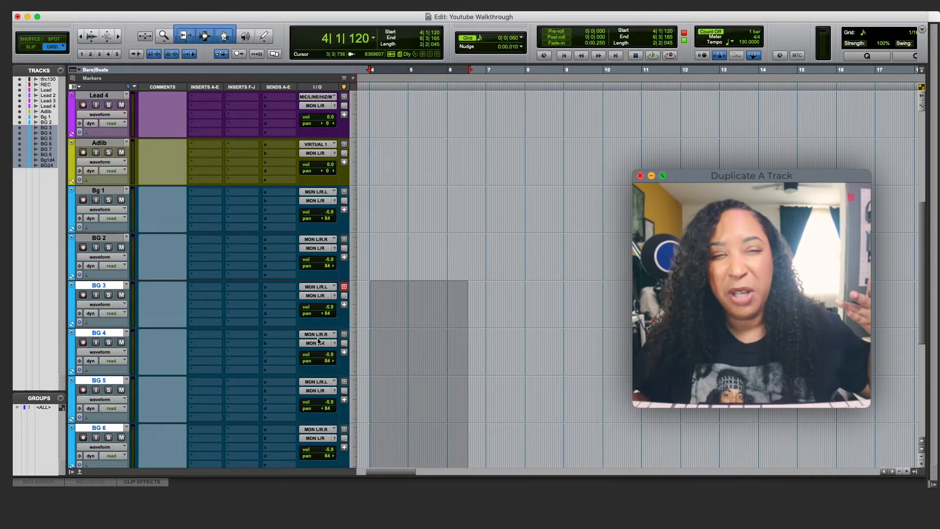
# - Raise Bg 1 .dup4's volume to -3.2 dB
pyautogui.scroll(-5, 318, 341)
pyautogui.scroll(5, 321, 334)
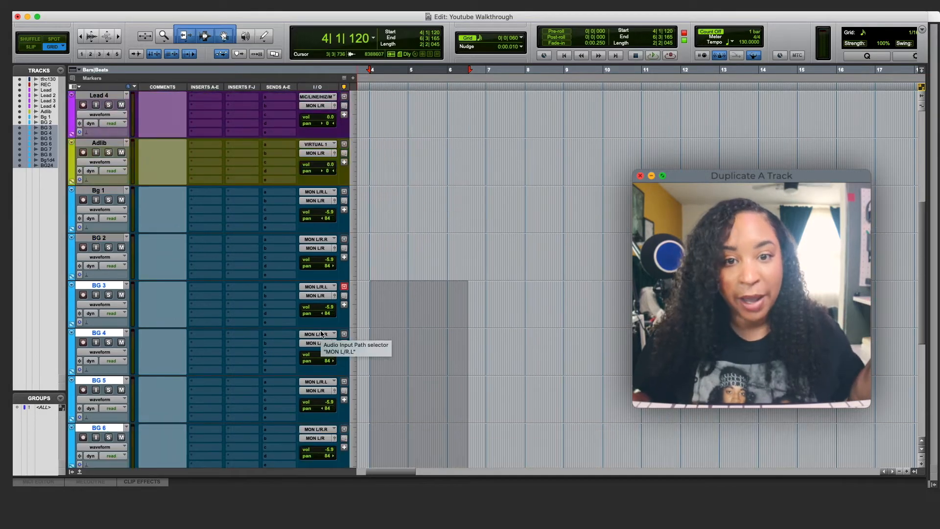
pyautogui.scroll(1, 321, 333)
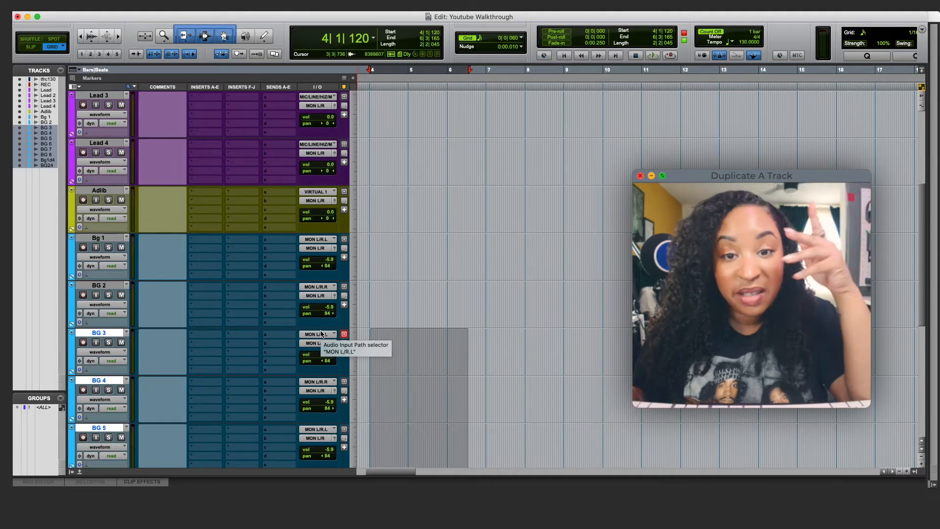
pyautogui.scroll(-1, 317, 264)
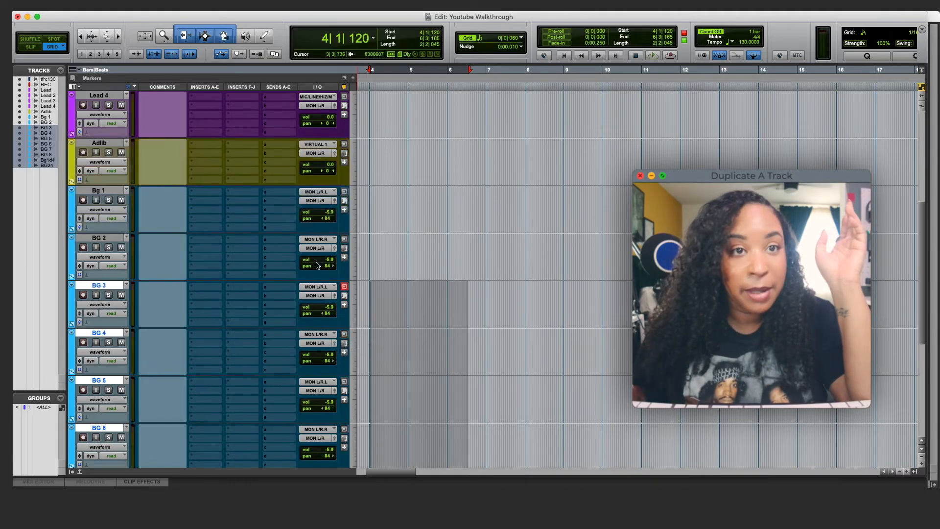
pyautogui.scroll(-5, 321, 286)
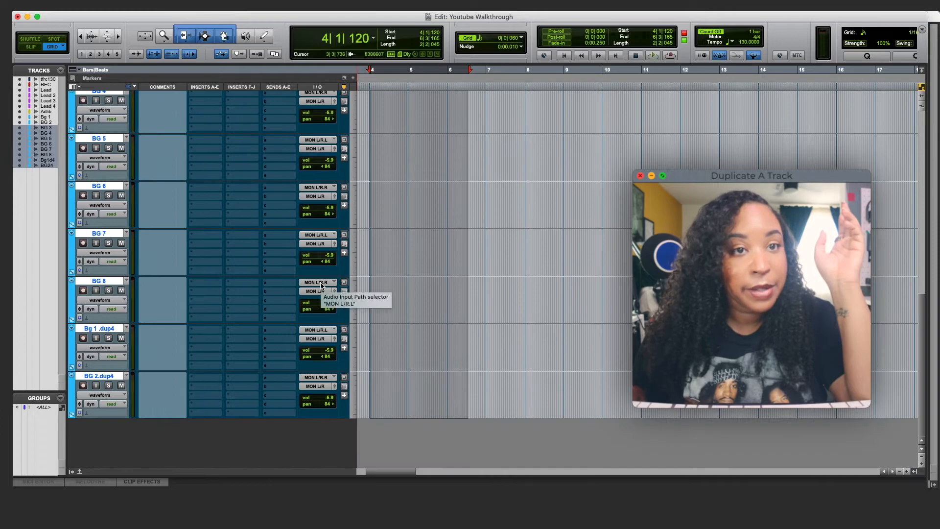
pyautogui.click(329, 351)
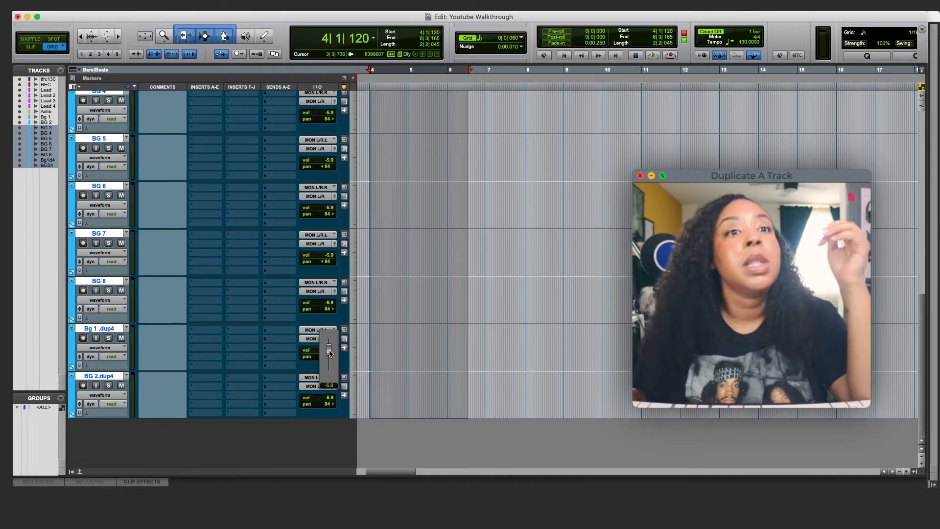
pyautogui.moveTo(329, 352); pyautogui.dragTo(329, 347)
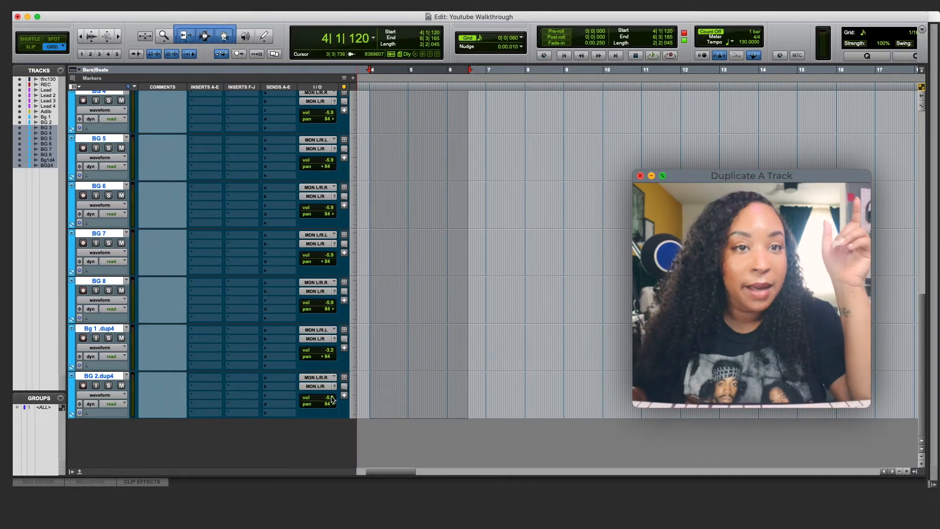
# - Raise BG 2.dup4's volume to -3.9 dB and pan it 68 right
pyautogui.moveTo(329, 399); pyautogui.dragTo(329, 397)
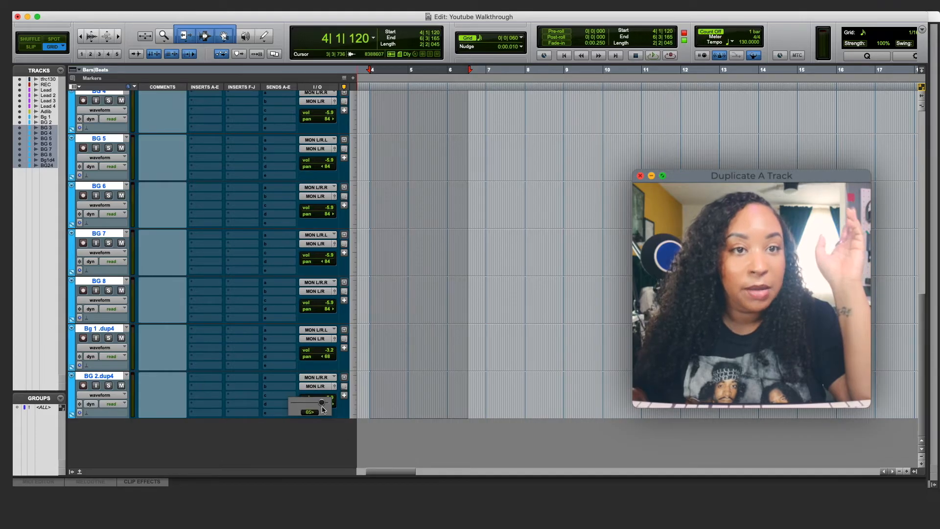
pyautogui.moveTo(323, 409); pyautogui.dragTo(323, 409)
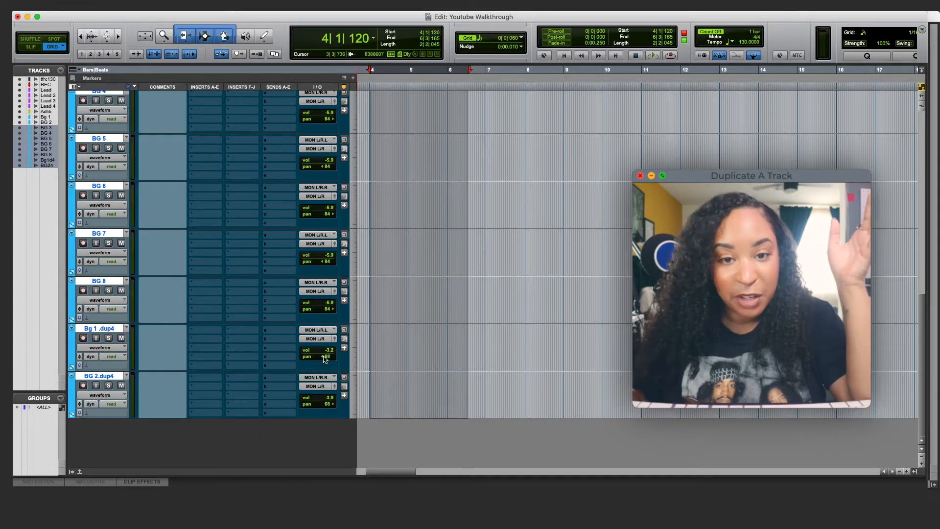
pyautogui.scroll(10, 325, 362)
pyautogui.scroll(-3, 324, 359)
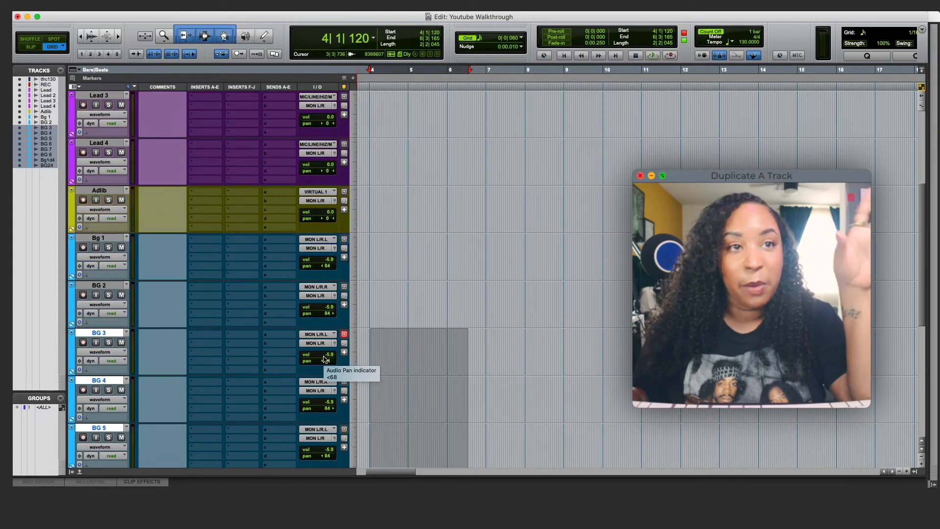
pyautogui.scroll(4, 323, 358)
pyautogui.scroll(-2, 324, 359)
pyautogui.scroll(-8, 323, 358)
pyautogui.scroll(-2, 324, 359)
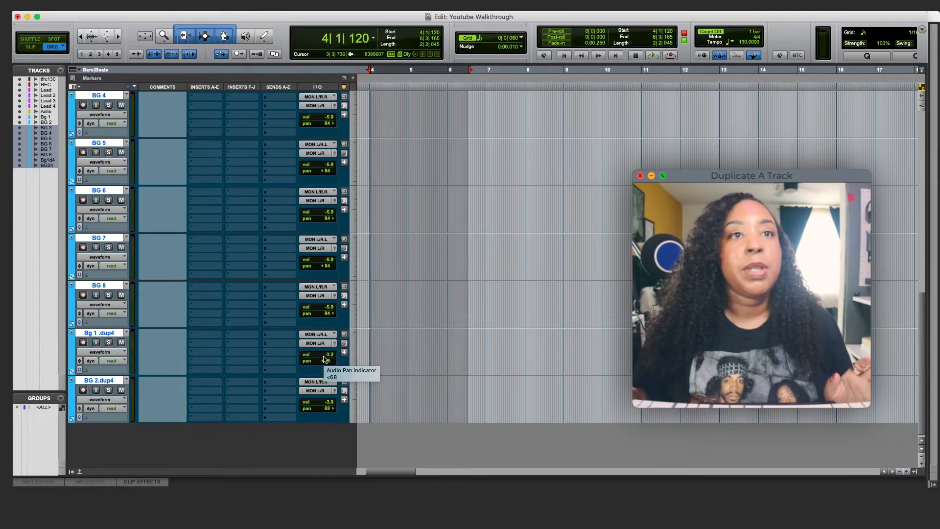
pyautogui.scroll(-1, 324, 359)
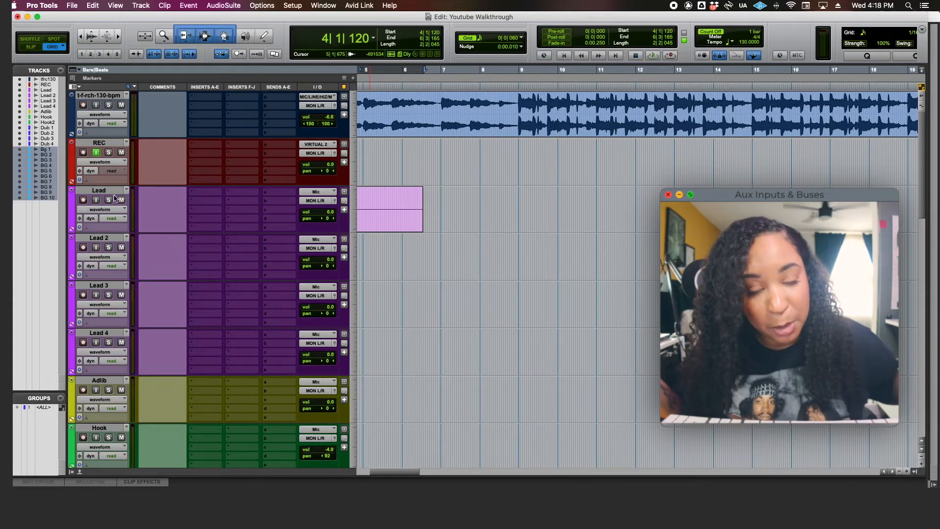
# - Select the Lead 4 track and open the Track menu from the menu bar
pyautogui.click(100, 333)
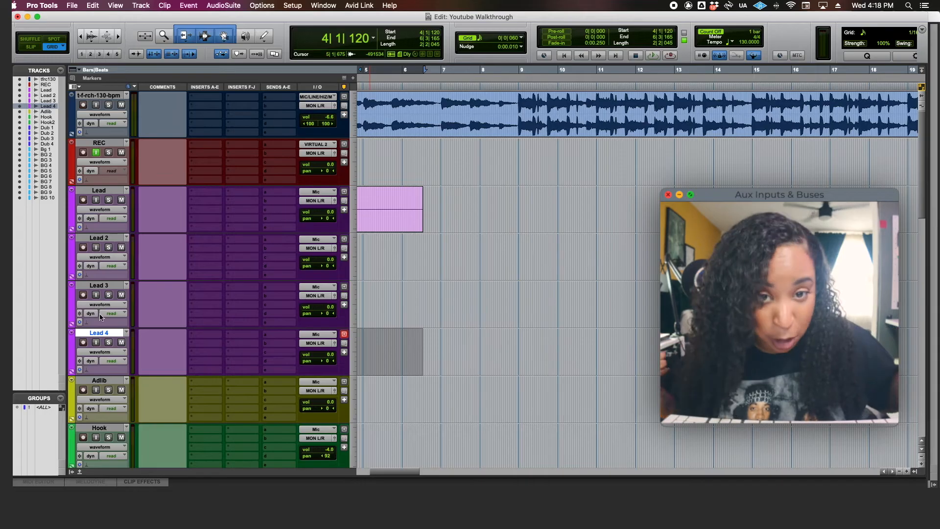
pyautogui.click(141, 6)
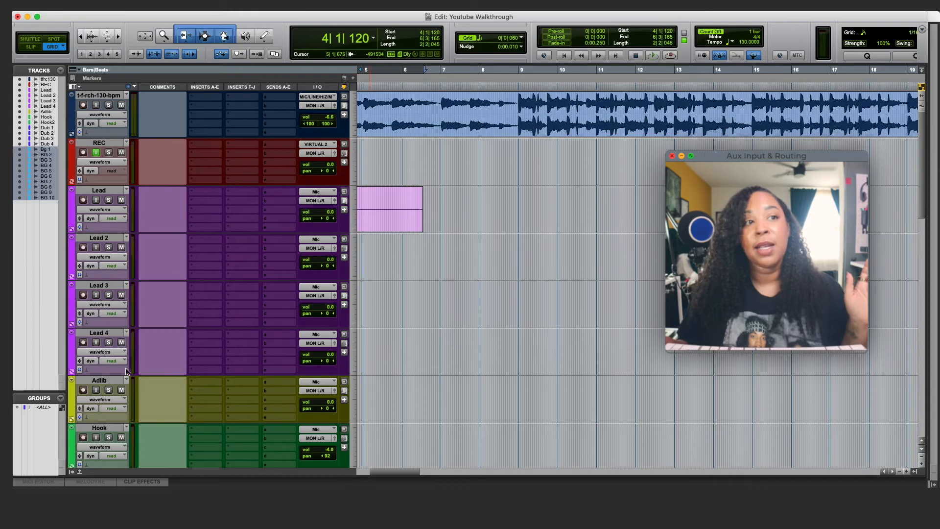
pyautogui.click(100, 333)
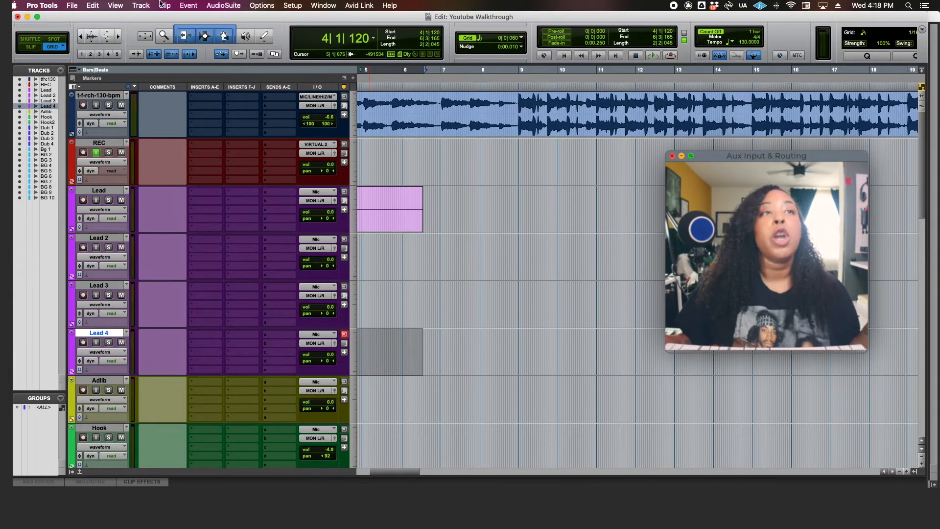
pyautogui.click(144, 6)
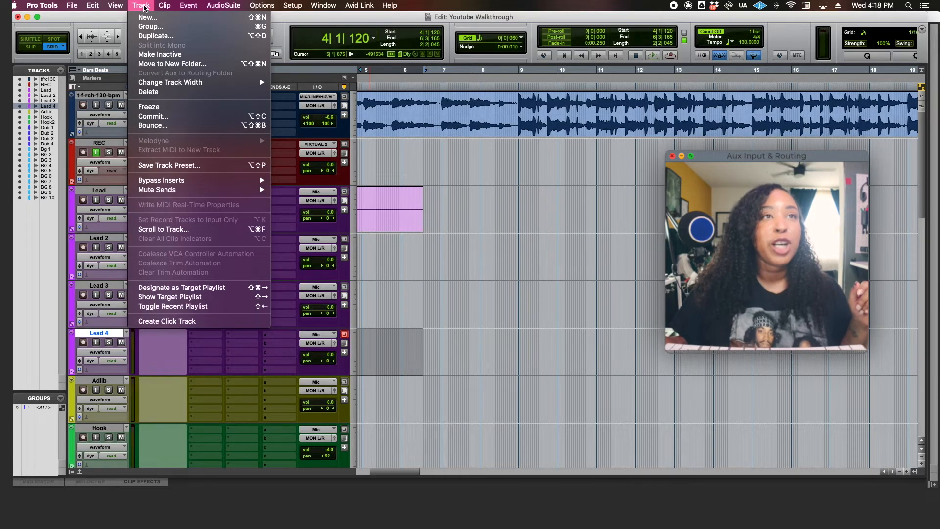
# - Create a new stereo Aux Input track named Lead Bus
pyautogui.click(148, 18)
pyautogui.click(355, 193)
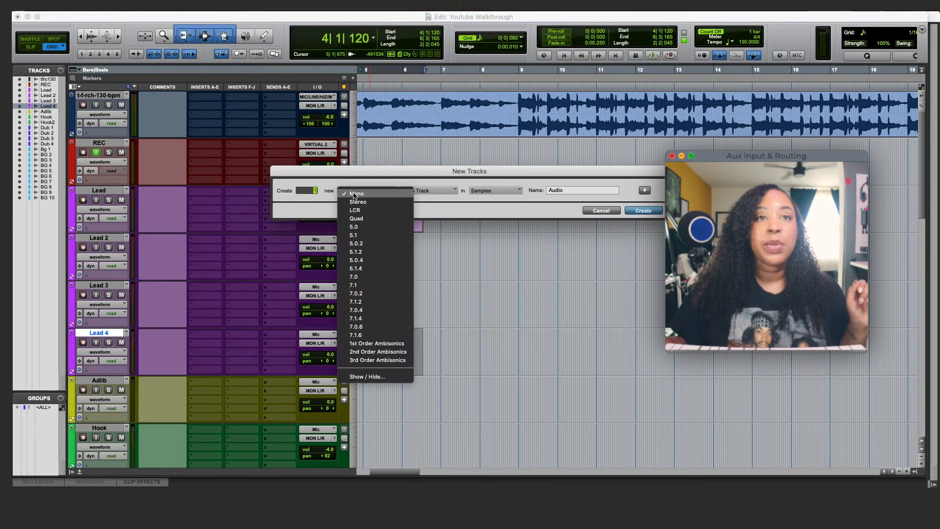
pyautogui.click(357, 202)
pyautogui.click(416, 190)
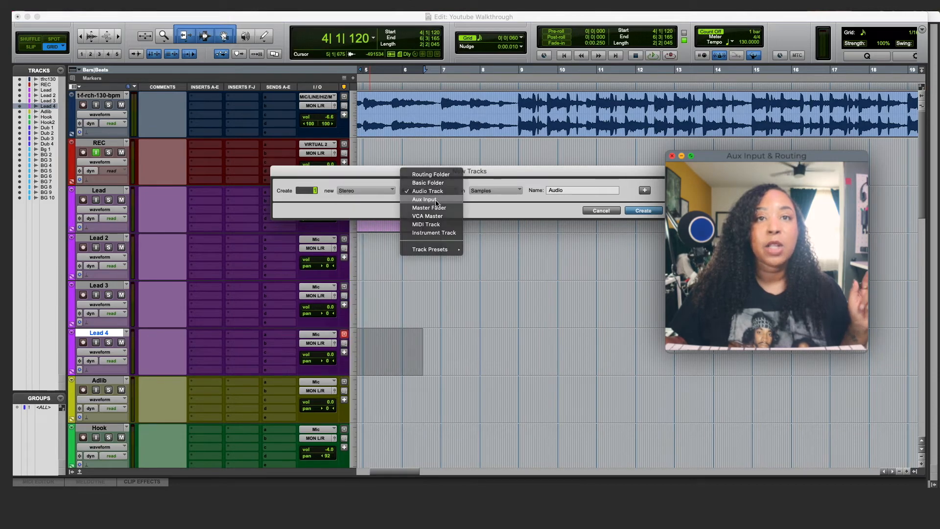
pyautogui.click(436, 200)
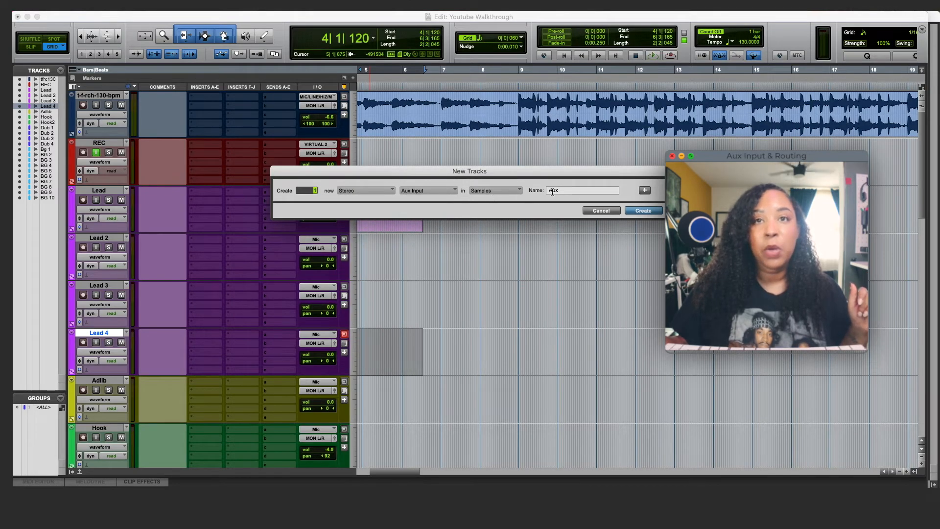
pyautogui.press('Tab')
pyautogui.write('Lea')
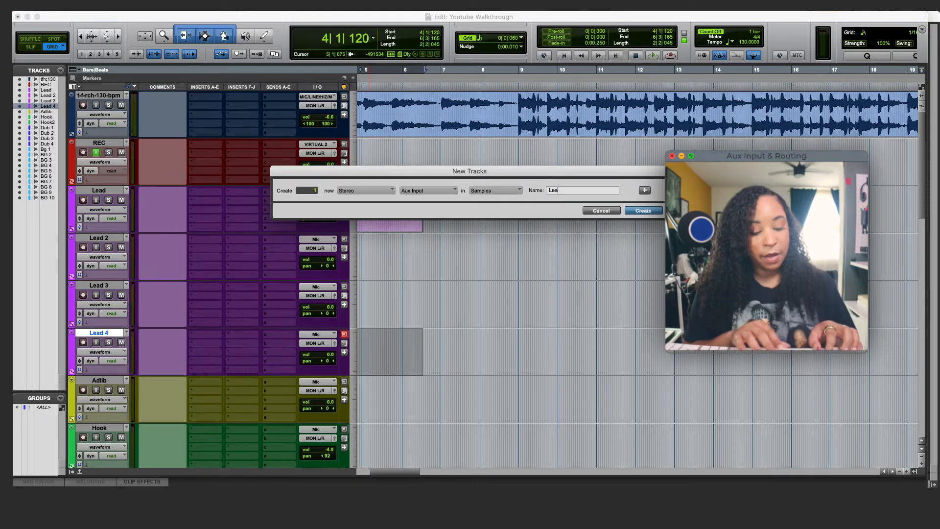
pyautogui.write(' Bus')
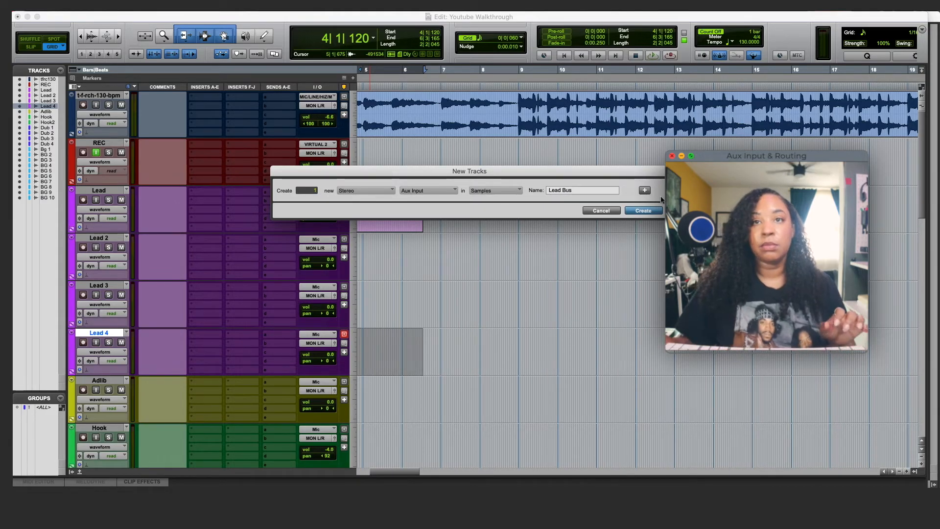
pyautogui.click(643, 212)
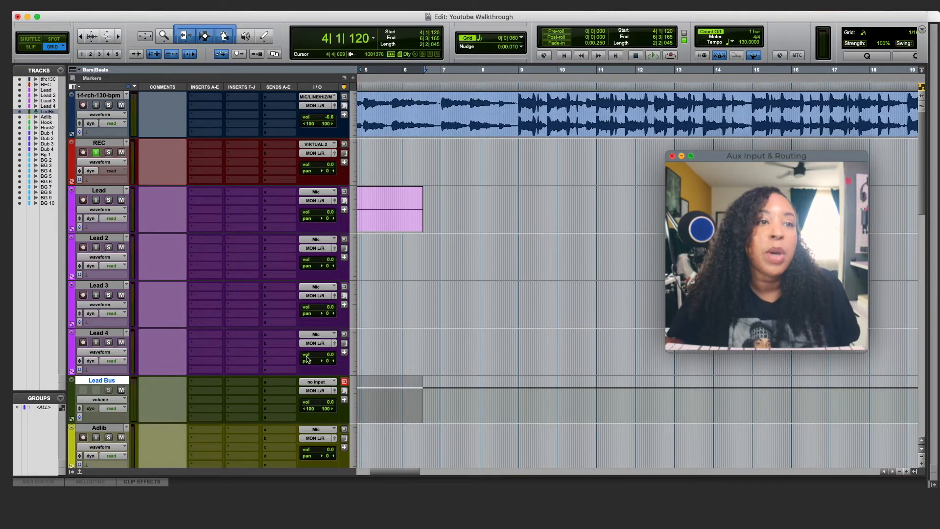
# - Set the Lead Bus aux track's input to Bus 31-32 (Stereo)
pyautogui.click(90, 394)
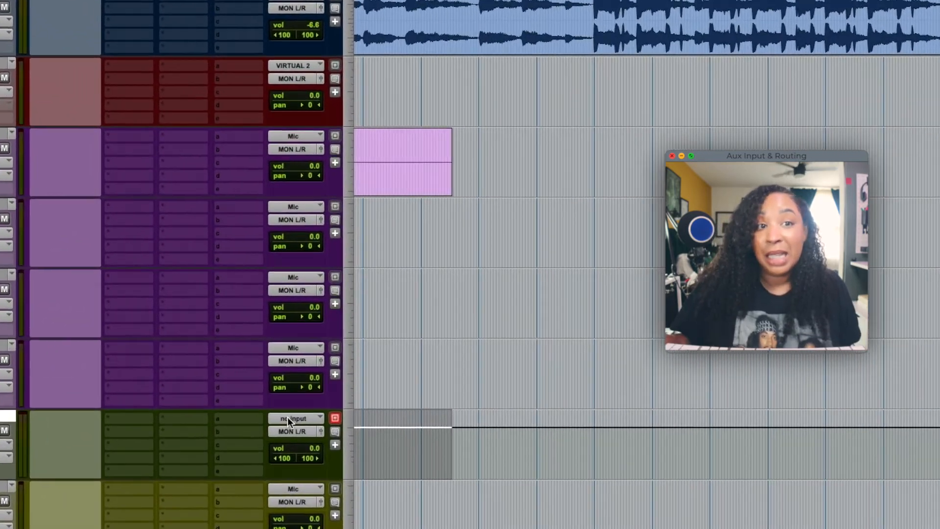
pyautogui.click(313, 382)
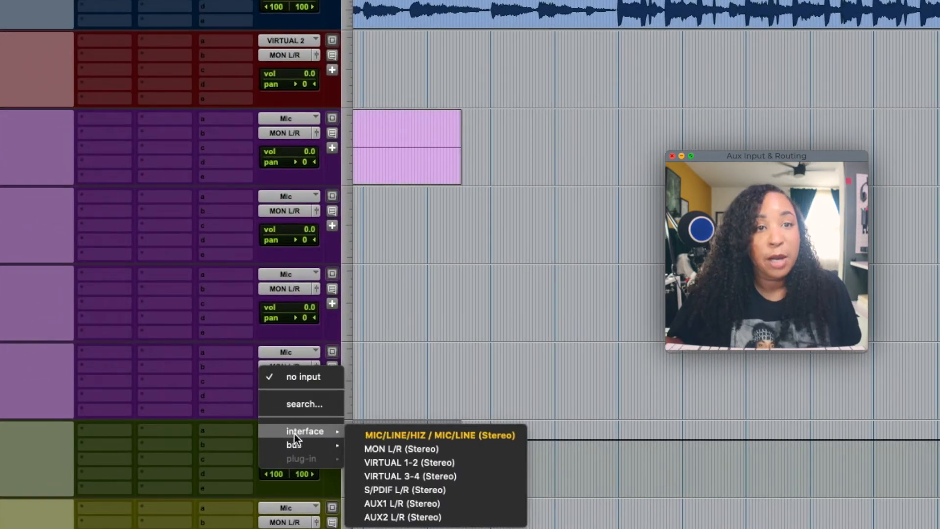
pyautogui.moveTo(294, 448)
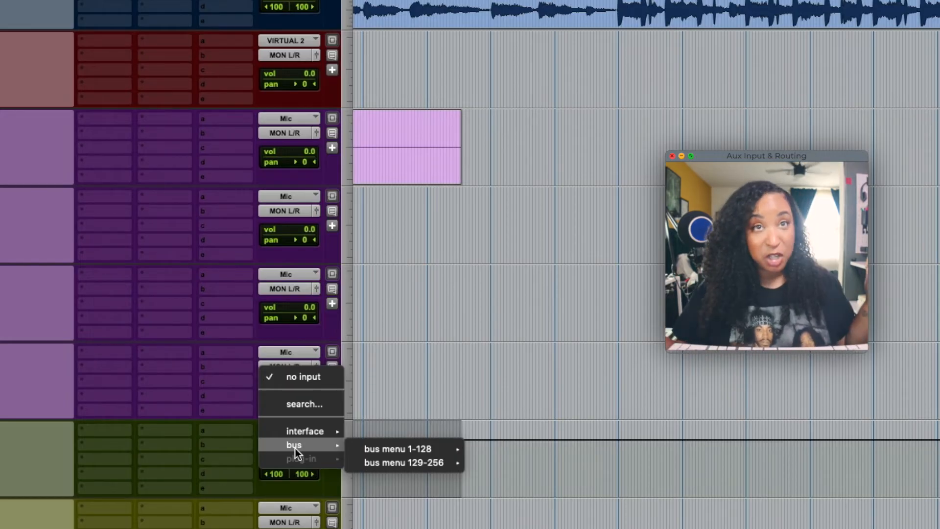
pyautogui.moveTo(398, 450)
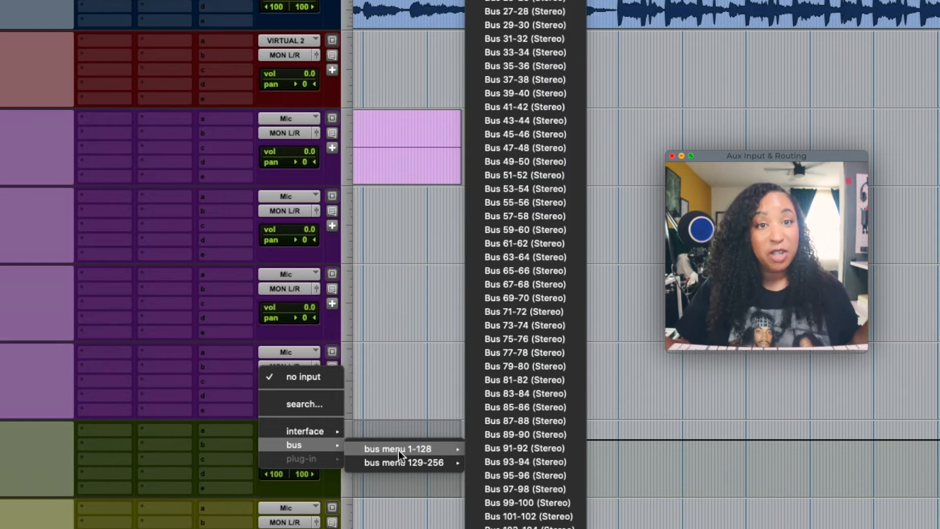
pyautogui.moveTo(445, 448)
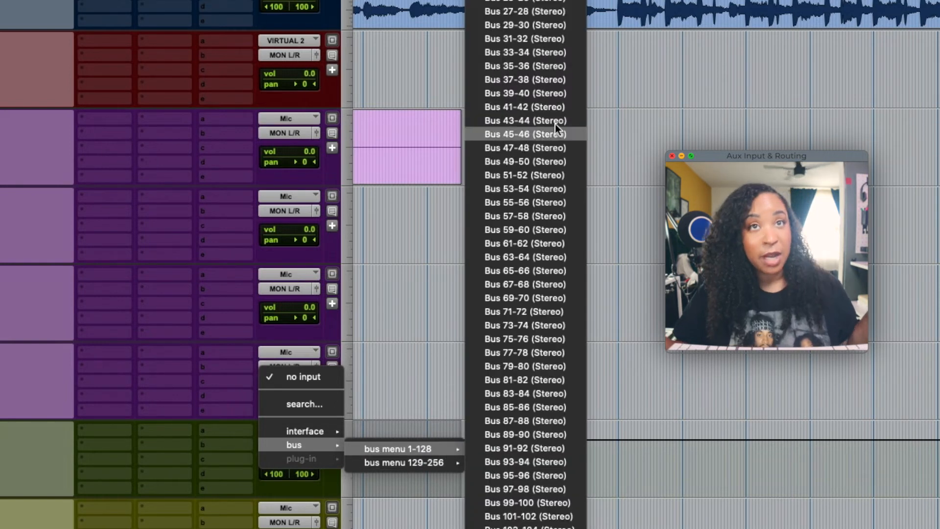
pyautogui.click(539, 42)
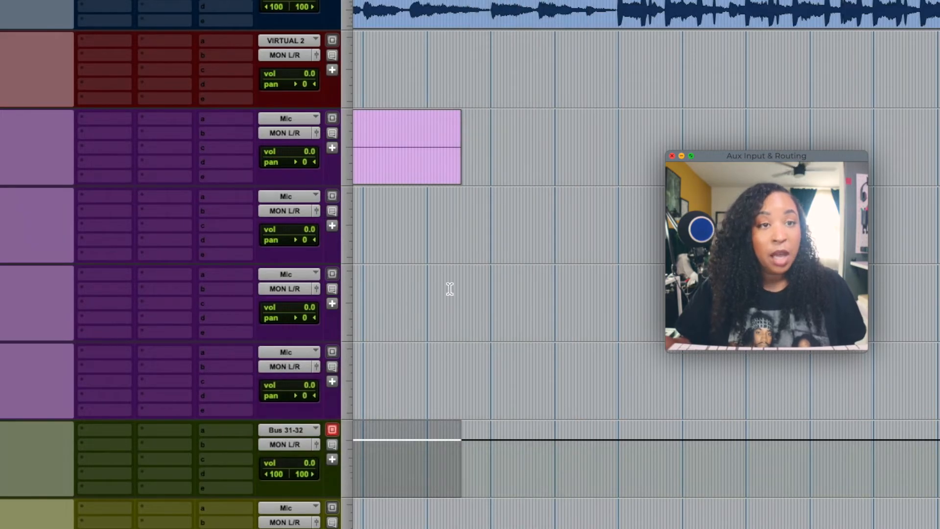
# - Rename the Bus 31-32 input bus to LEADS
pyautogui.rightClick(280, 431)
pyautogui.click(279, 460)
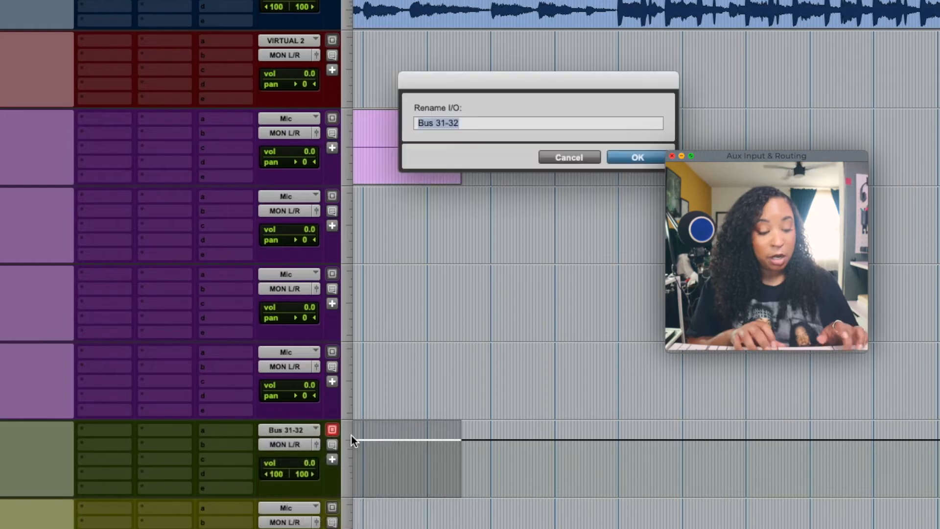
pyautogui.write('L')
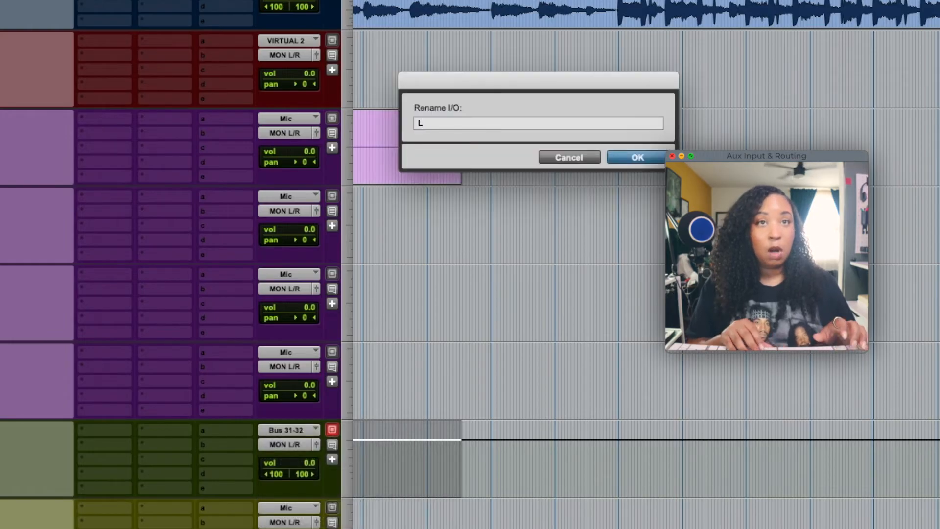
pyautogui.write('EADS')
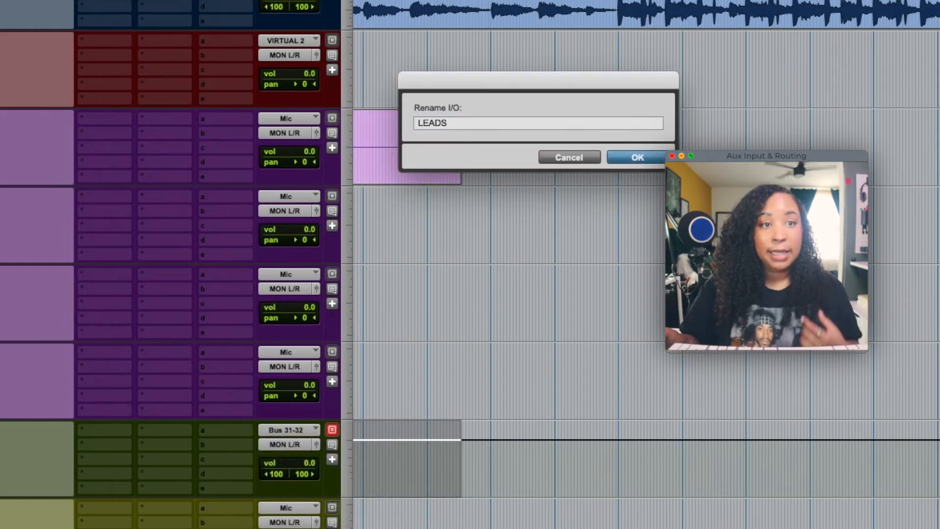
pyautogui.press('Return')
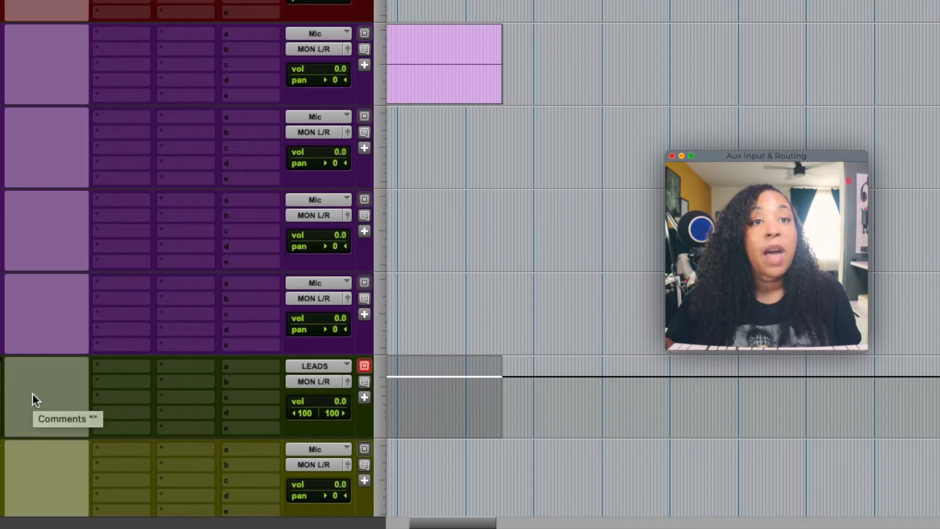
# - Route the outputs of Lead 4 and Lead 3 to the LEADS bus
pyautogui.click(309, 298)
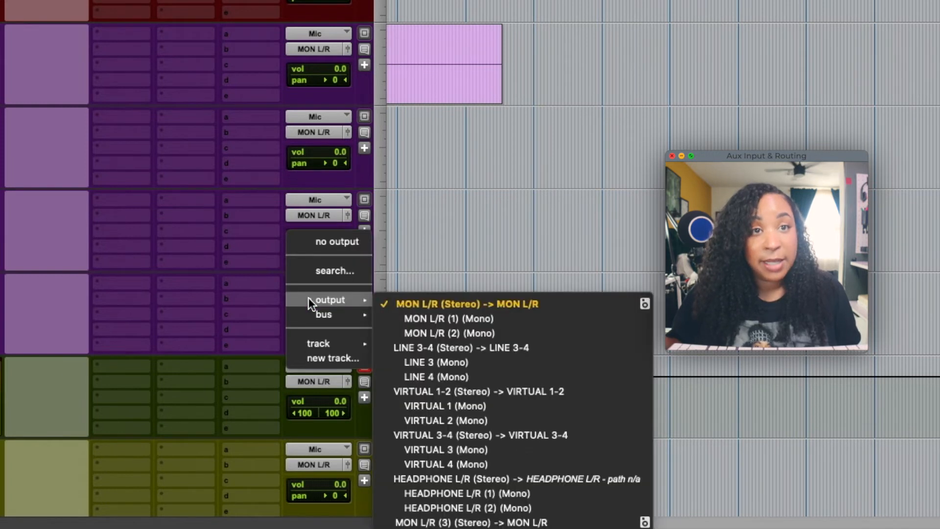
pyautogui.moveTo(309, 316)
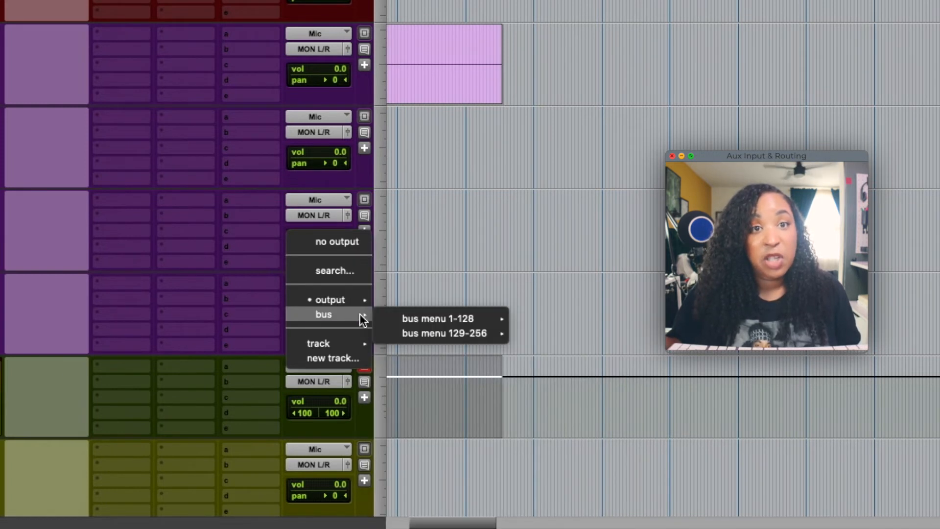
pyautogui.moveTo(461, 318)
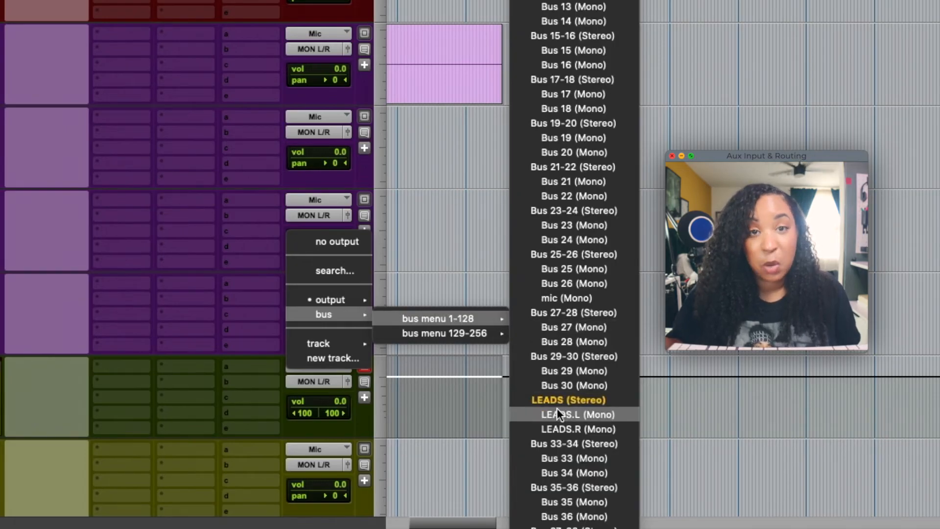
pyautogui.click(541, 401)
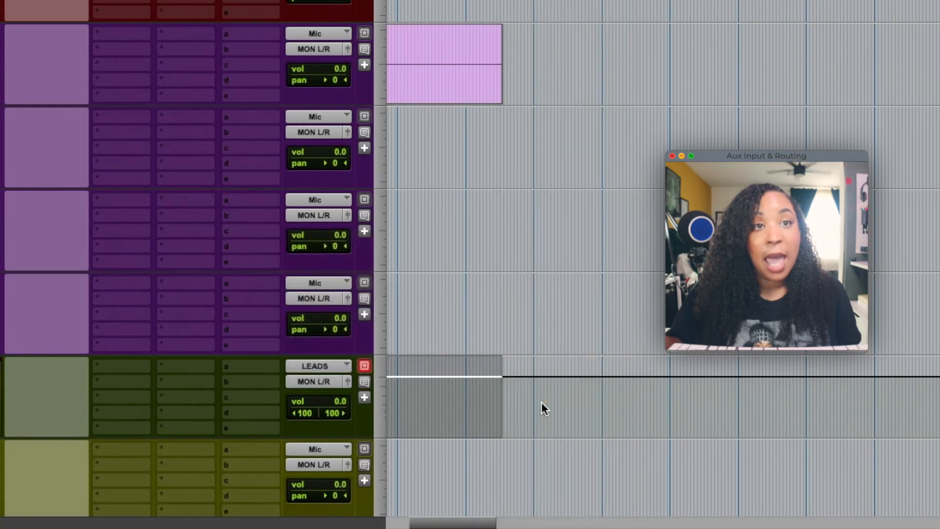
pyautogui.click(313, 215)
pyautogui.moveTo(360, 230)
pyautogui.moveTo(469, 234)
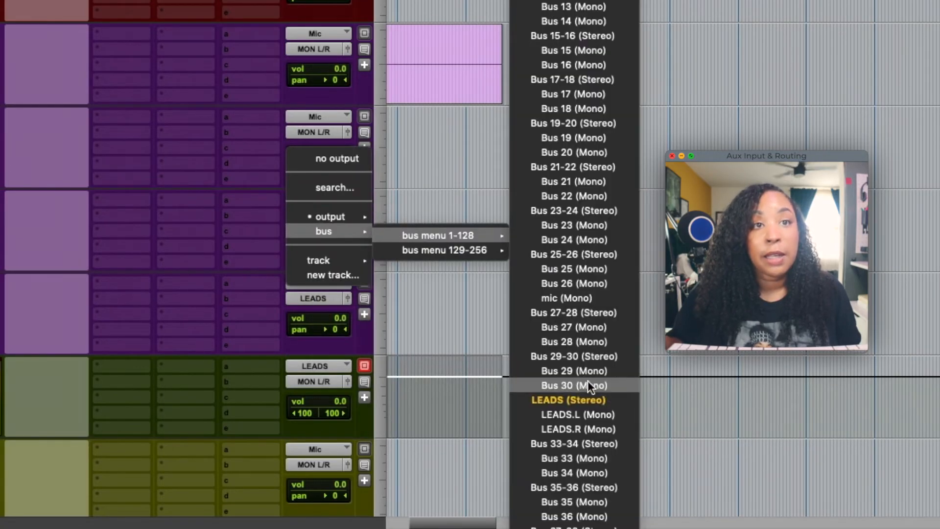
pyautogui.click(587, 398)
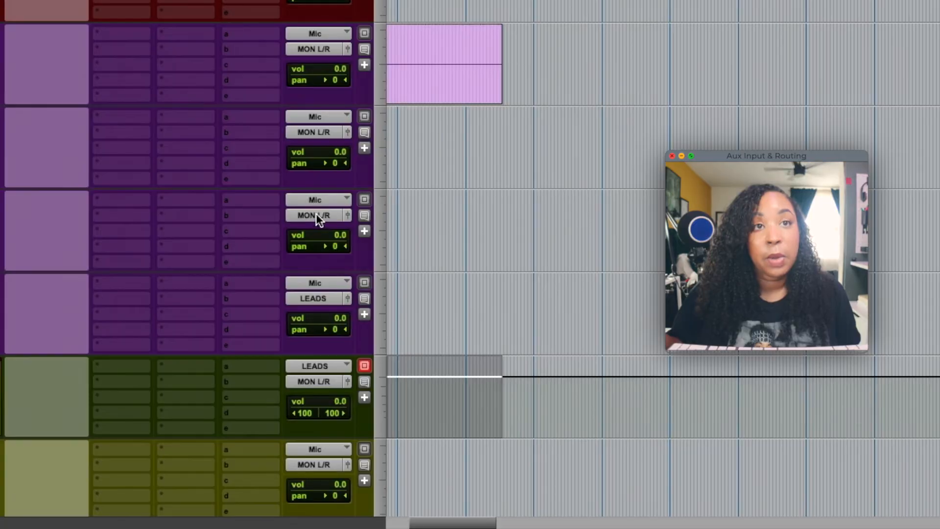
# - Route the outputs of Lead 2 and Lead to the LEADS bus
pyautogui.click(308, 131)
pyautogui.moveTo(314, 148)
pyautogui.moveTo(472, 152)
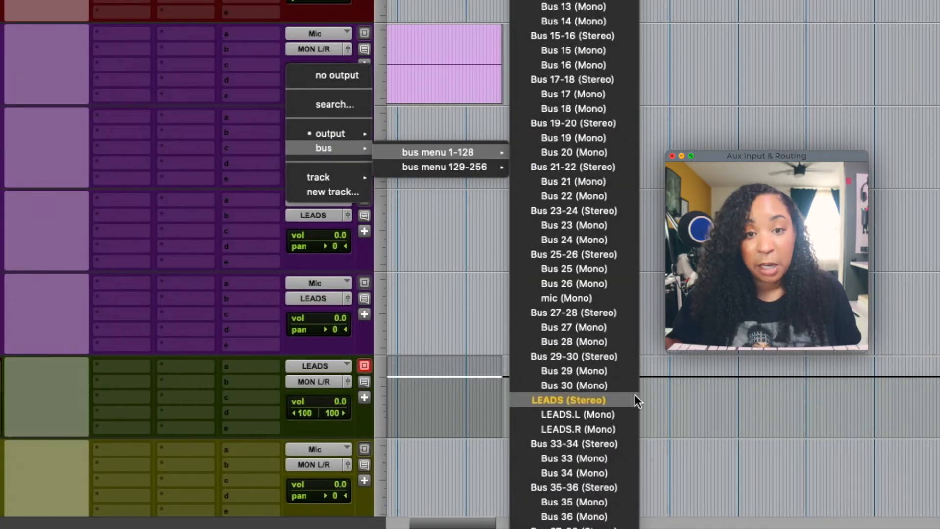
pyautogui.click(597, 401)
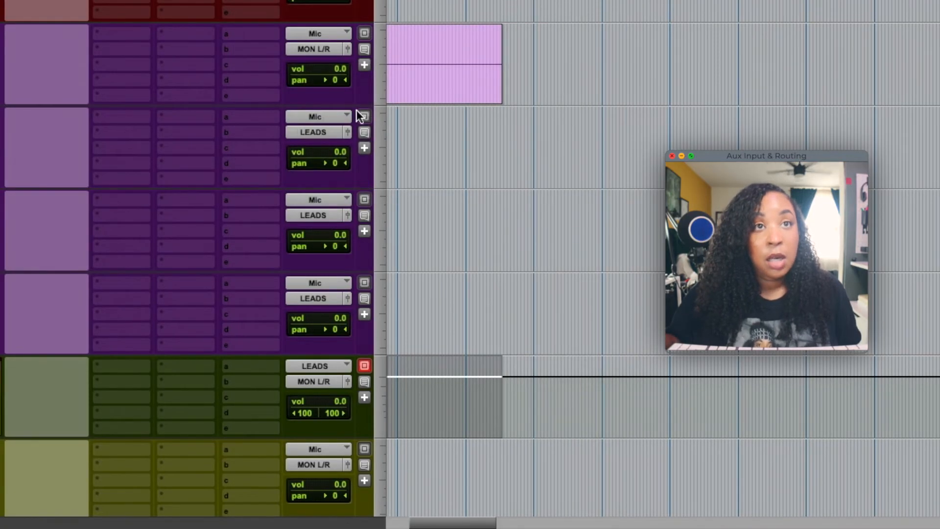
pyautogui.click(313, 48)
pyautogui.moveTo(333, 64)
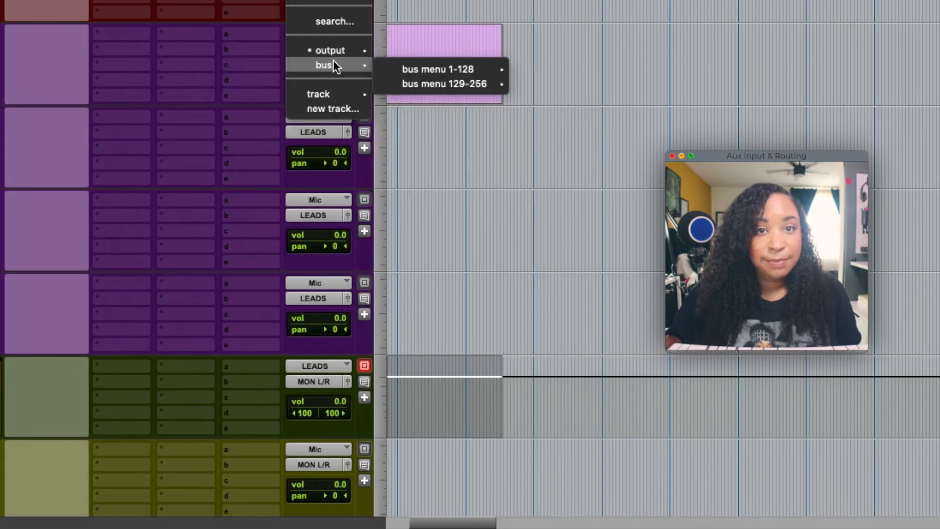
pyautogui.moveTo(473, 67)
pyautogui.click(569, 400)
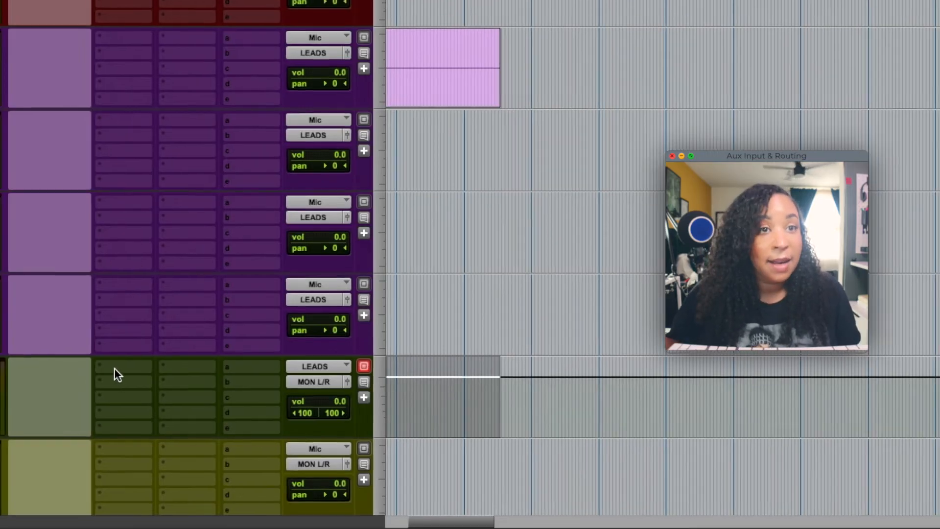
# - Insert EQ3 1-Band on Lead Bus insert A with the Solidify Female Vocals preset
pyautogui.click(113, 368)
pyautogui.moveTo(181, 368)
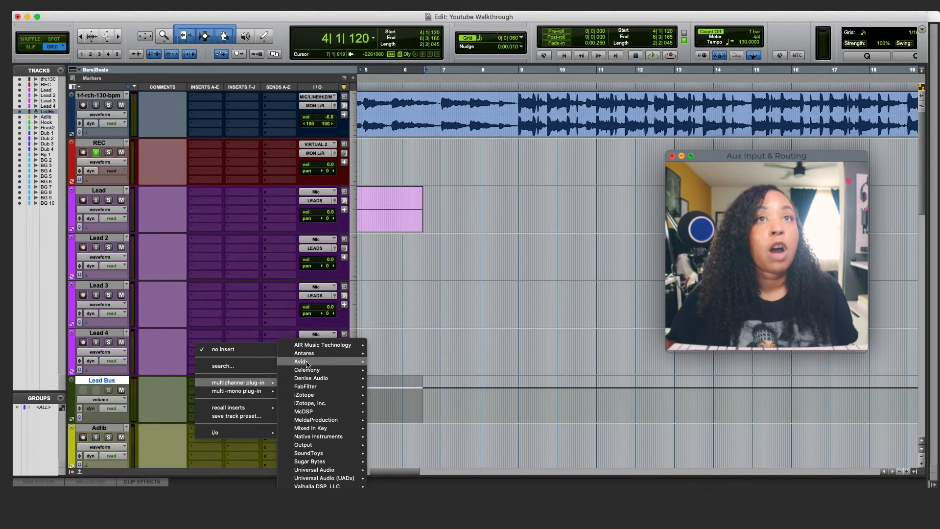
pyautogui.moveTo(307, 363)
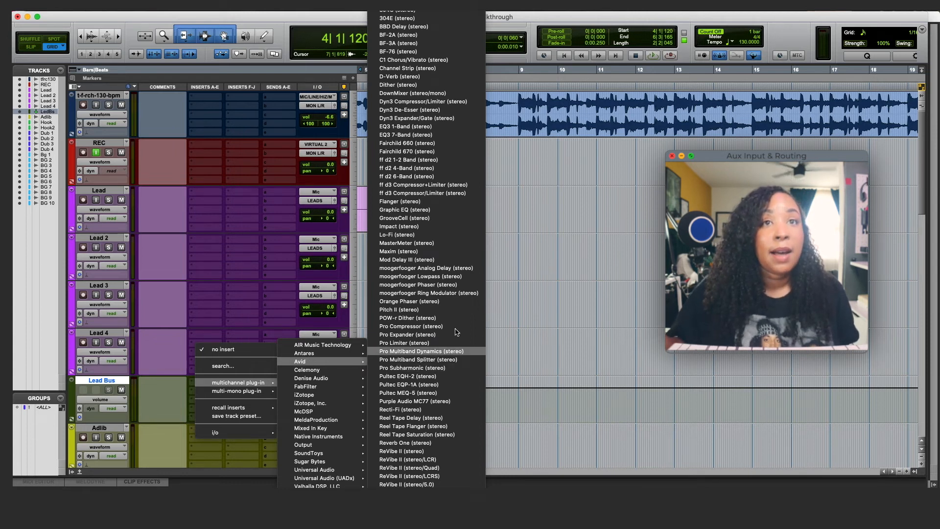
pyautogui.click(406, 127)
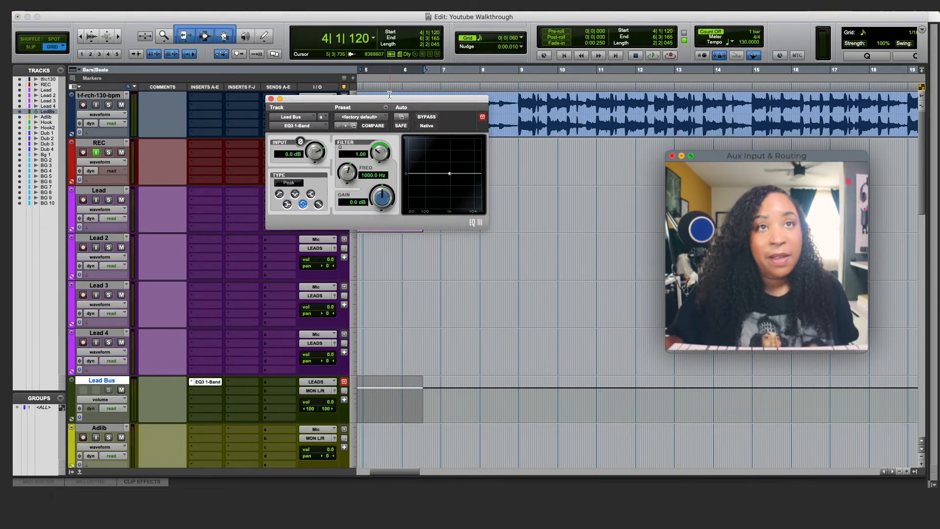
pyautogui.click(366, 117)
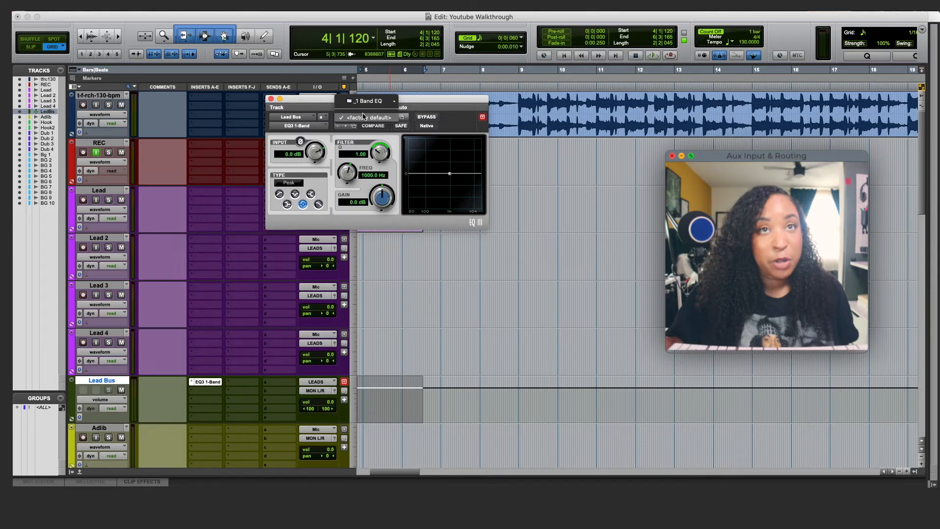
pyautogui.moveTo(365, 106)
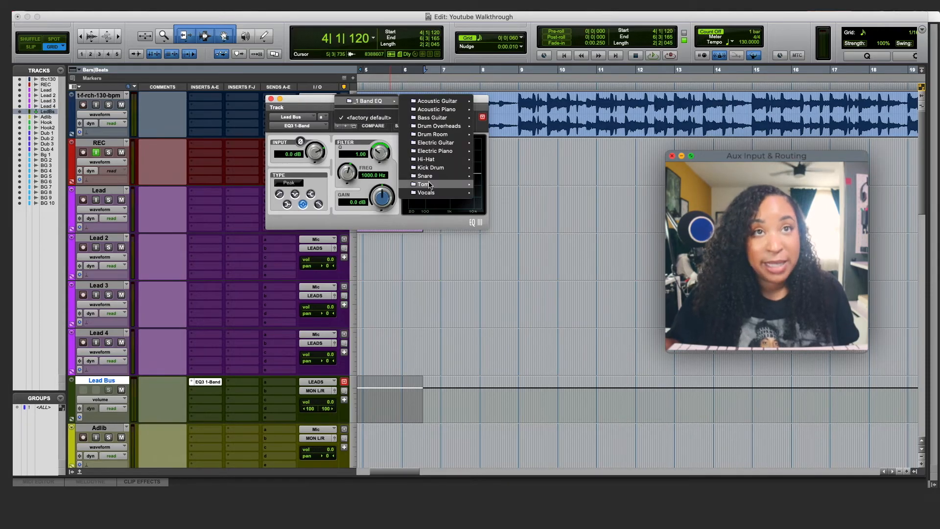
pyautogui.moveTo(430, 195)
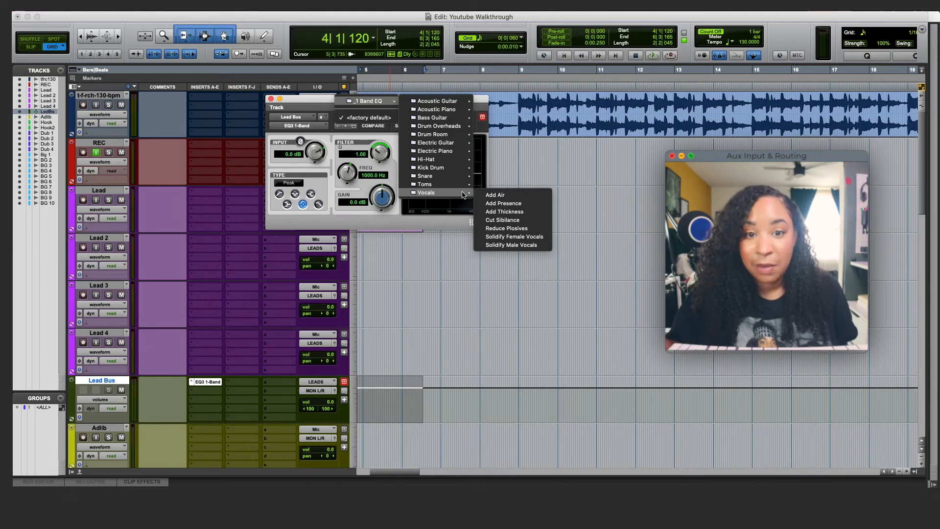
pyautogui.click(529, 238)
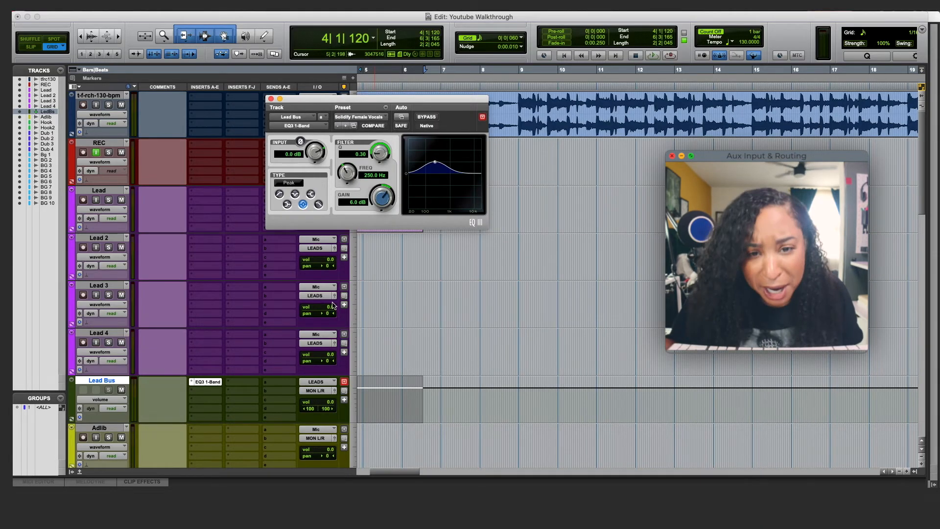
pyautogui.click(271, 99)
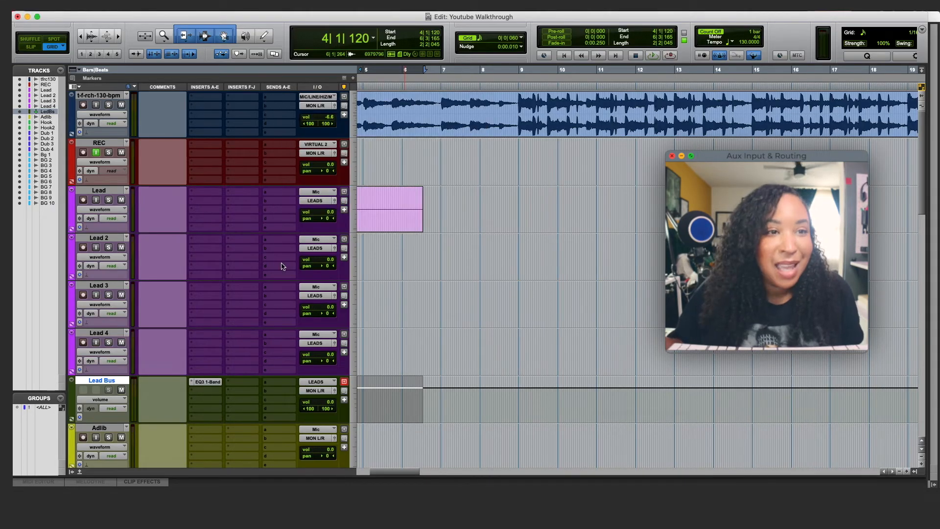
# - Add Pro Compressor on Lead Bus insert B with the Vocal > Lead Vocal preset
pyautogui.click(205, 397)
pyautogui.moveTo(269, 393)
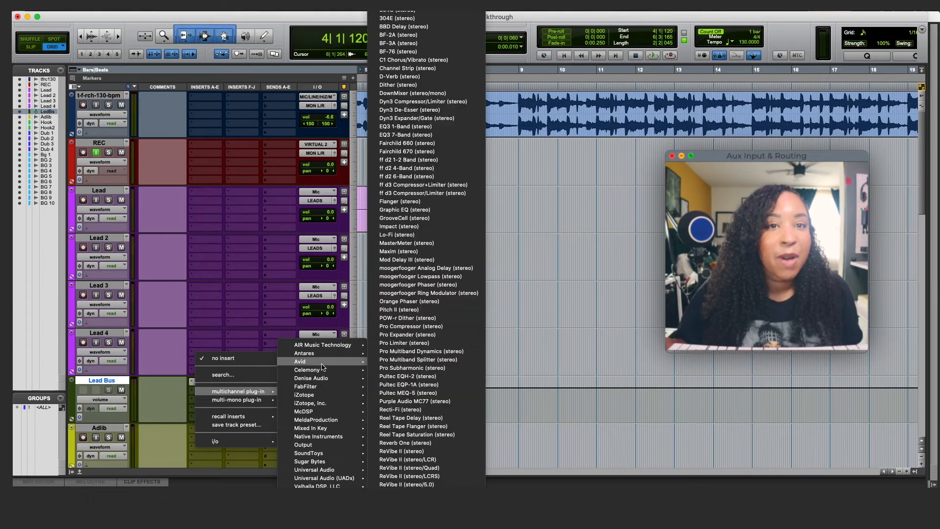
pyautogui.click(427, 326)
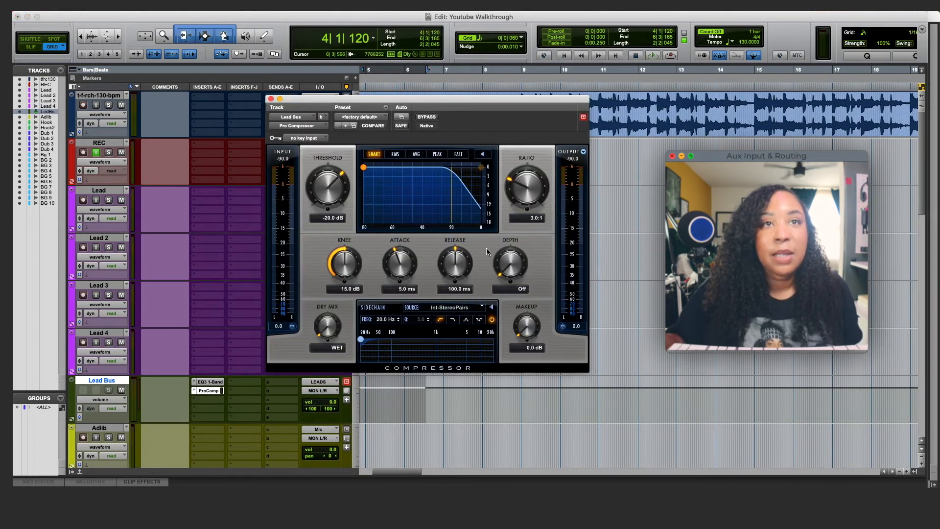
pyautogui.click(372, 117)
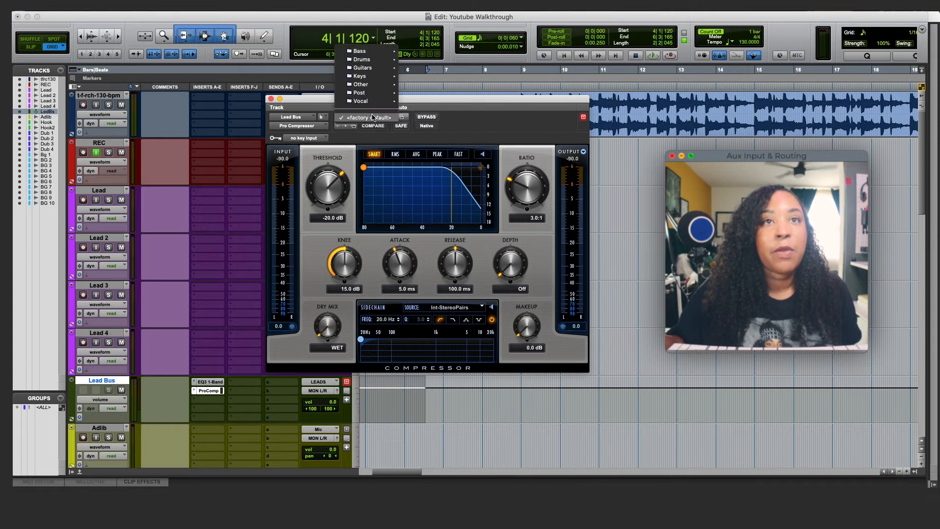
pyautogui.moveTo(375, 102)
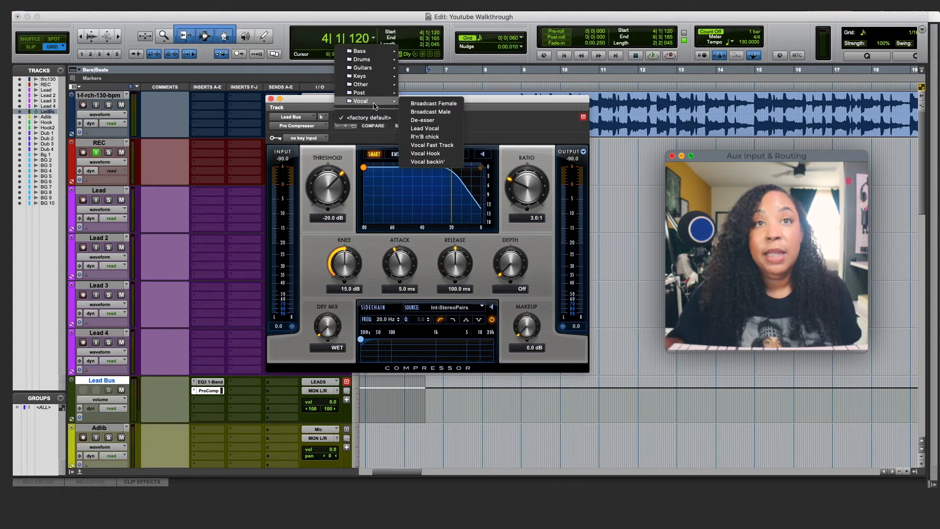
pyautogui.click(431, 129)
pyautogui.click(271, 99)
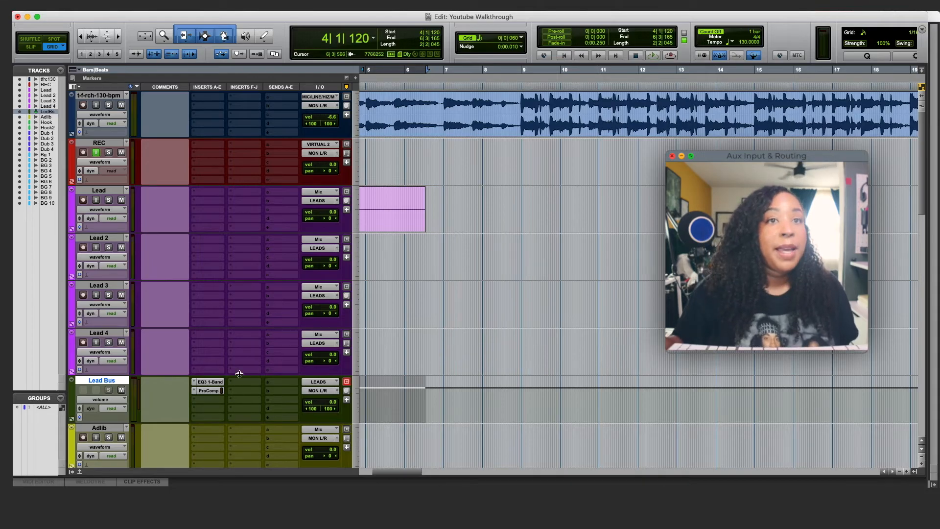
pyautogui.hscroll(-5, 407, 294)
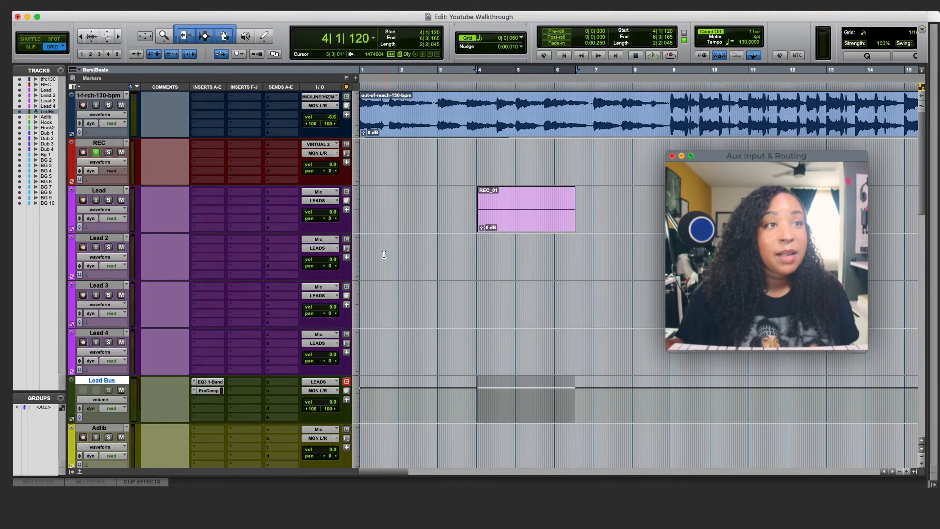
pyautogui.scroll(-10, 245, 319)
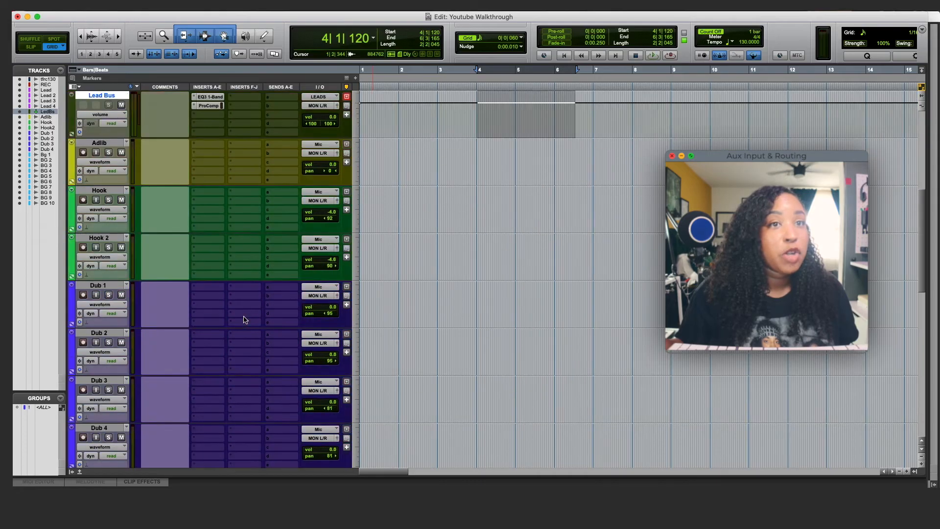
pyautogui.scroll(10, 245, 319)
pyautogui.scroll(-3, 244, 320)
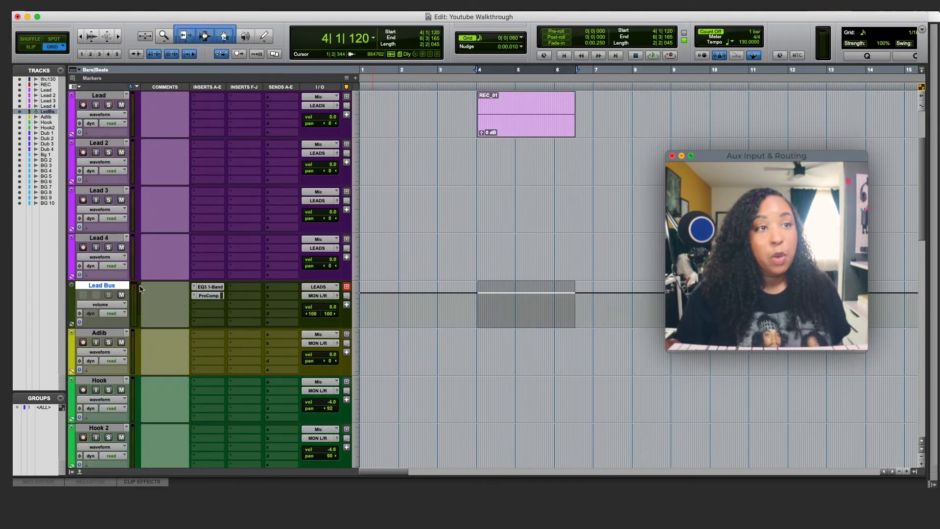
pyautogui.scroll(-10, 222, 316)
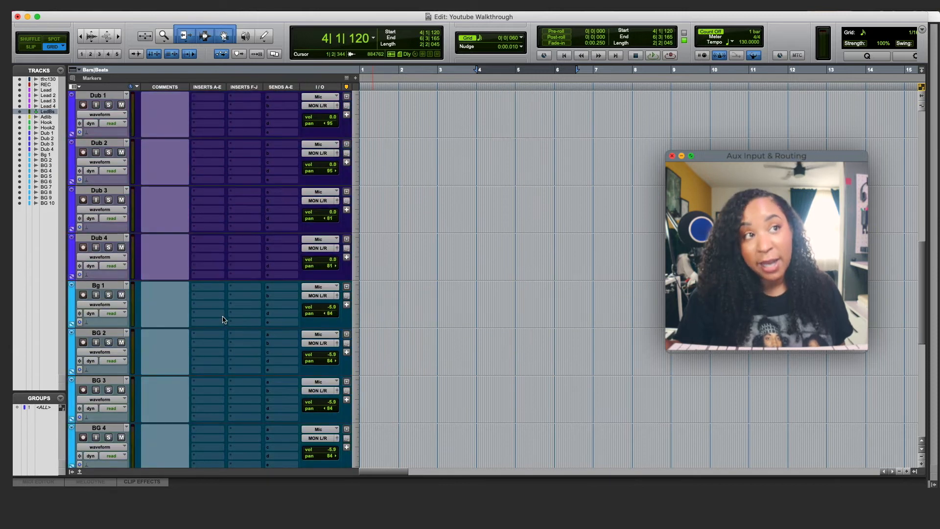
pyautogui.scroll(2, 222, 319)
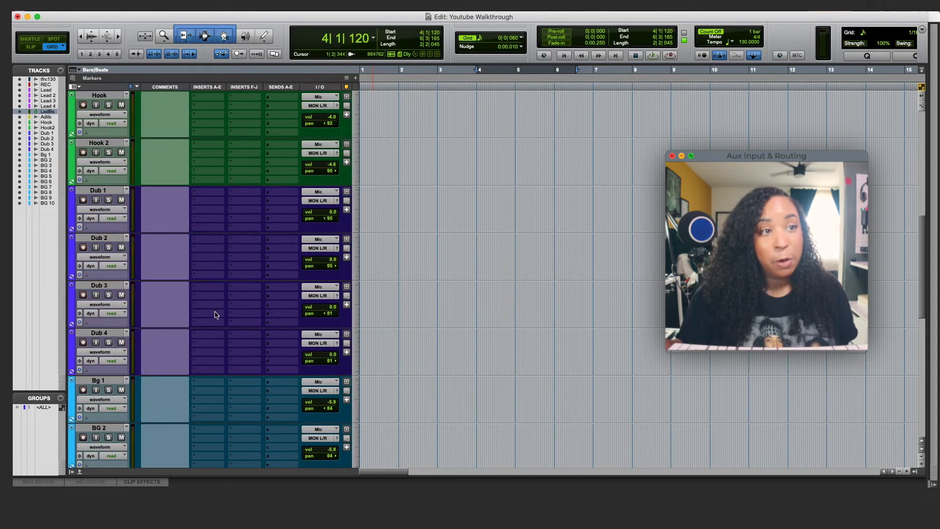
pyautogui.scroll(-9, 200, 324)
pyautogui.scroll(12, 199, 324)
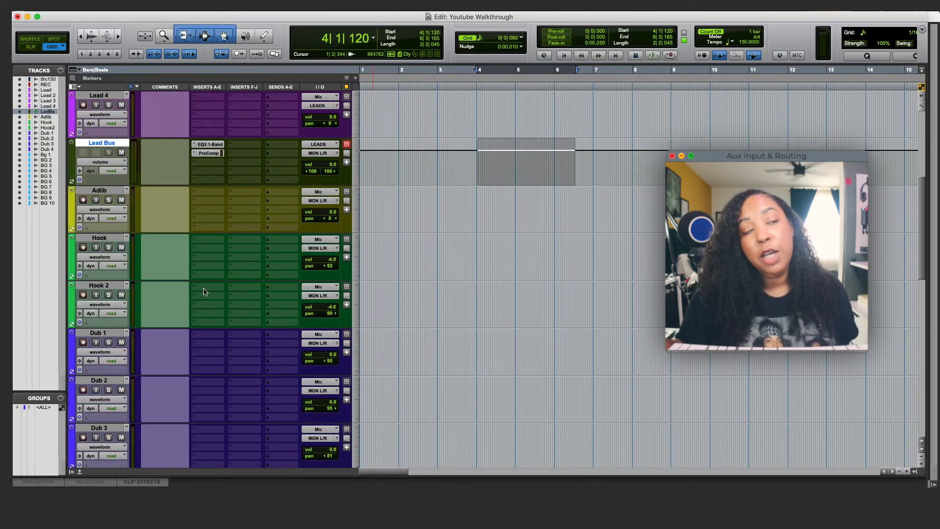
# - Select the Adlib track and send its output to the LEADS (Stereo) bus
pyautogui.click(101, 191)
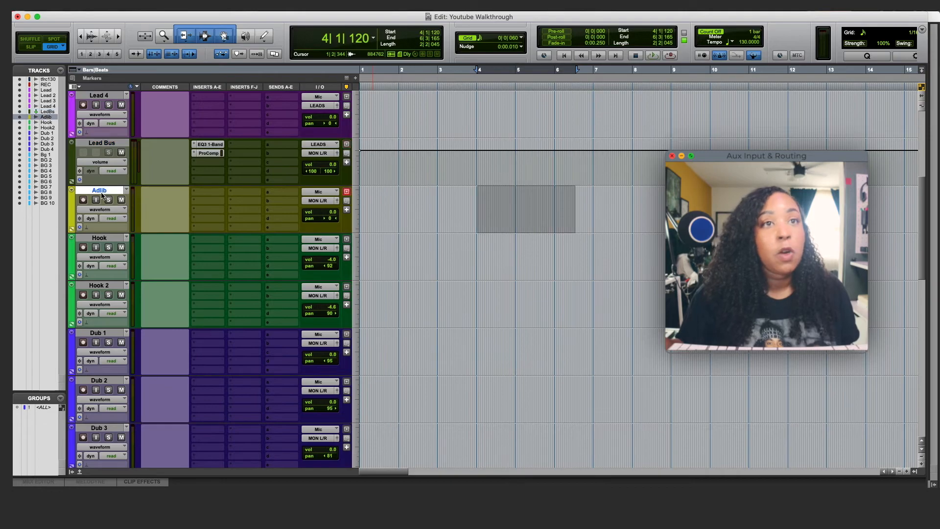
pyautogui.click(318, 201)
pyautogui.moveTo(319, 201)
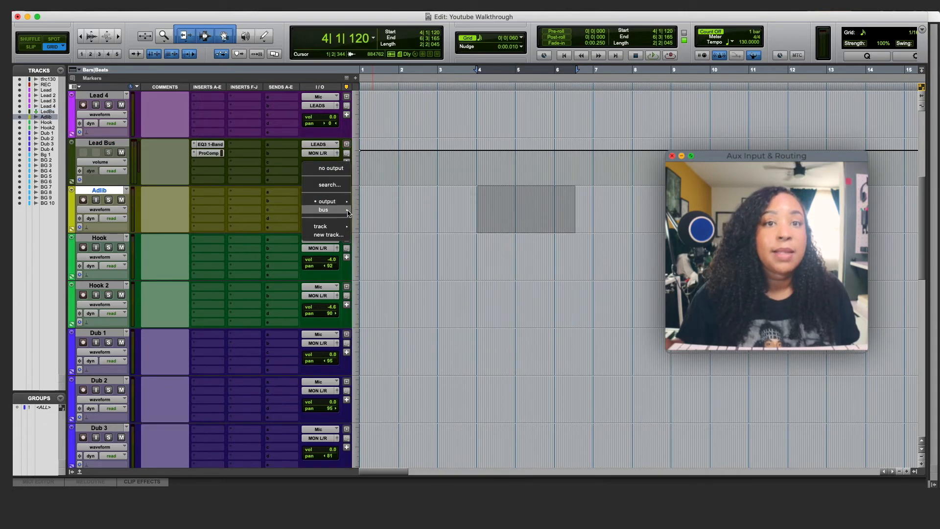
pyautogui.moveTo(406, 212)
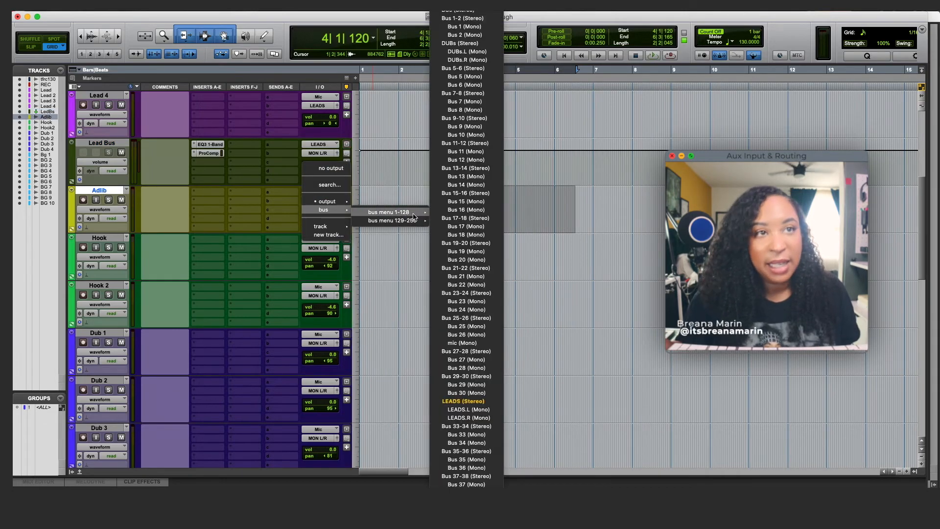
pyautogui.click(463, 401)
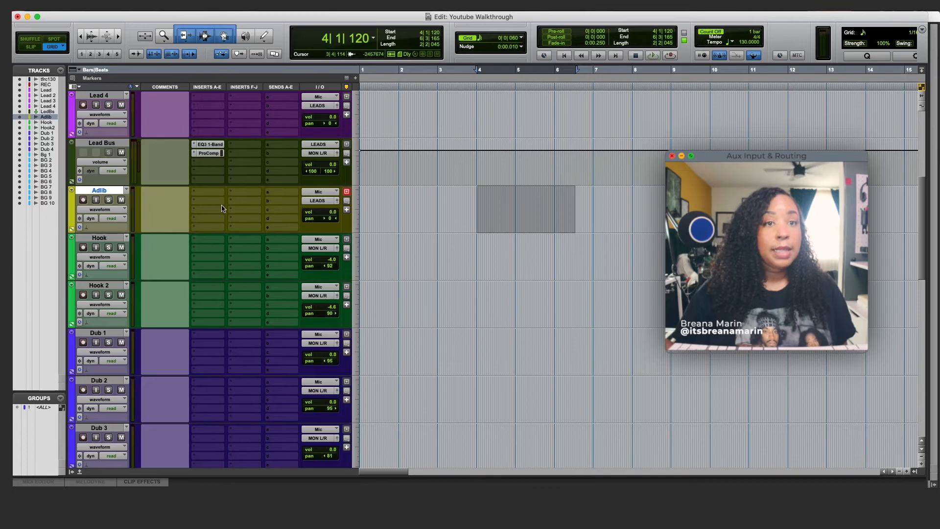
pyautogui.scroll(3, 221, 208)
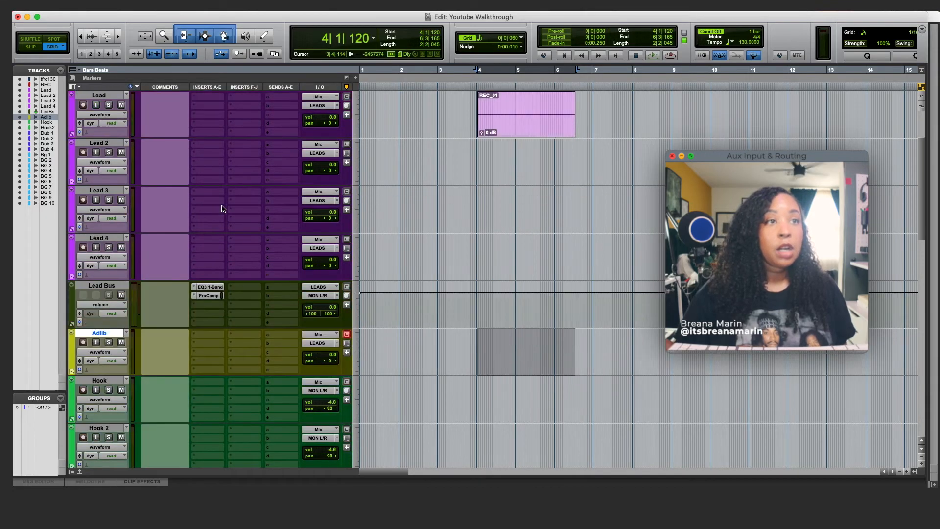
pyautogui.scroll(-4, 222, 208)
pyautogui.scroll(2, 221, 208)
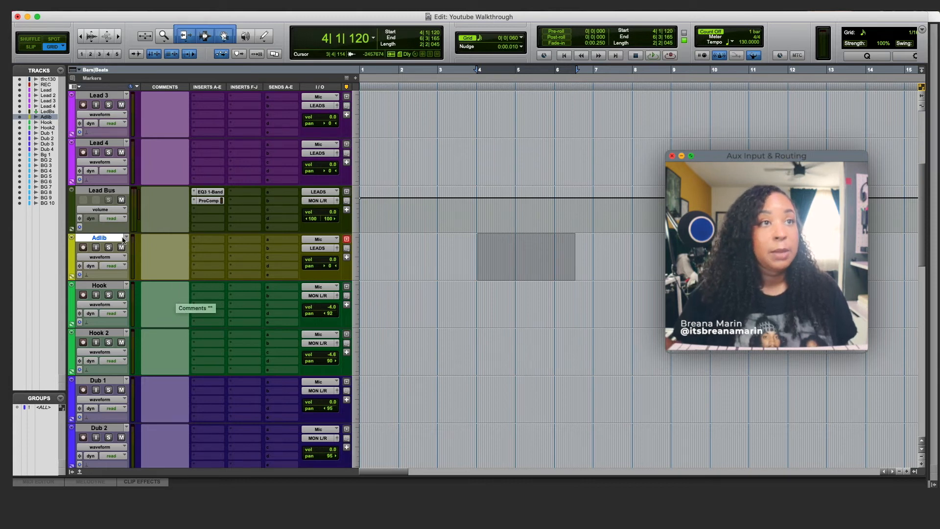
# - Select Lead Bus together with Lead 4 and colour them purple
pyautogui.click(71, 211)
pyautogui.doubleClick(72, 210)
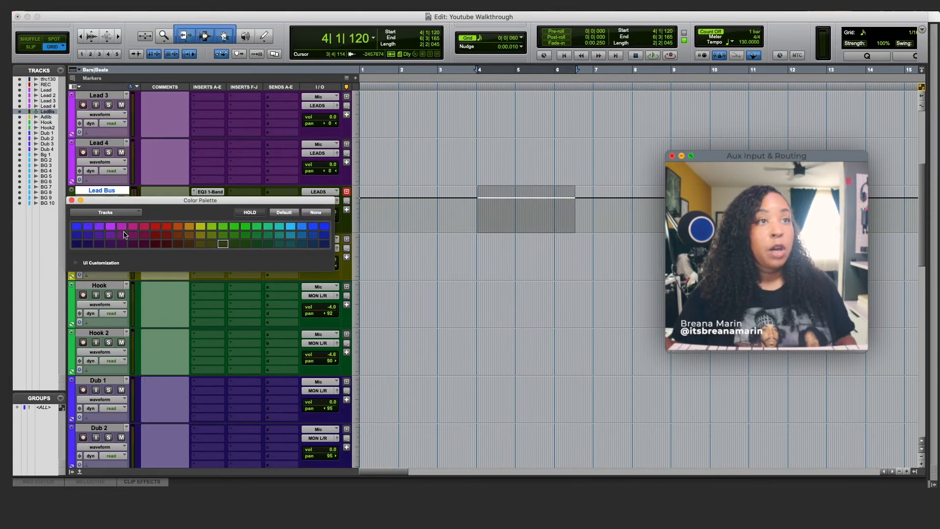
pyautogui.click(72, 200)
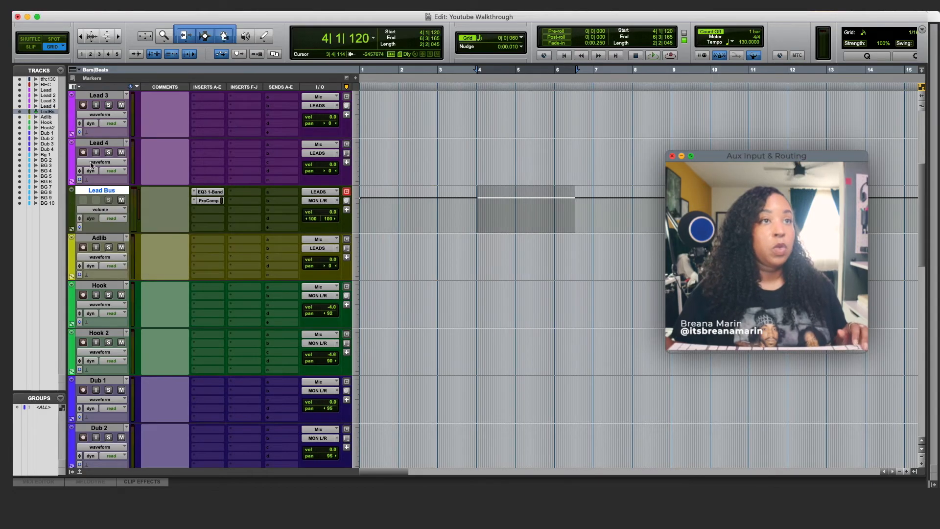
pyautogui.keyDown('shift'); pyautogui.click(100, 142); pyautogui.keyUp('shift')
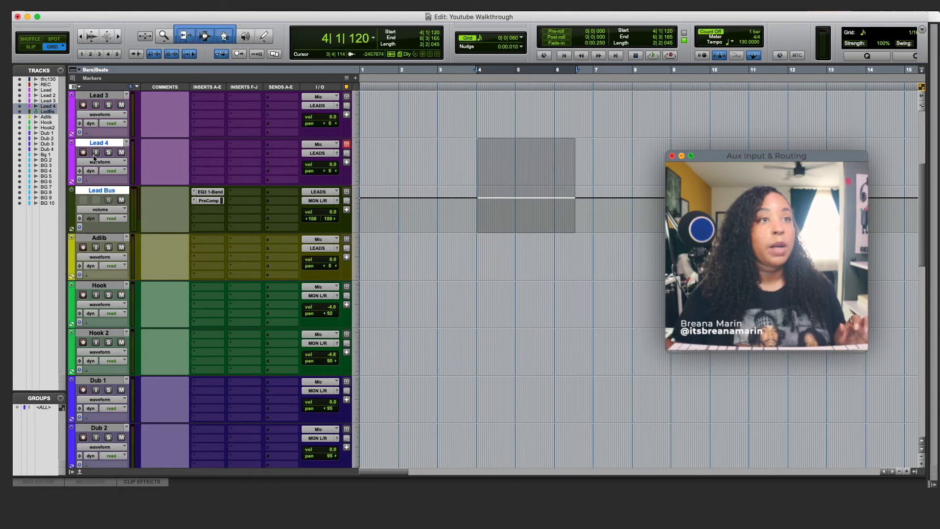
pyautogui.doubleClick(72, 210)
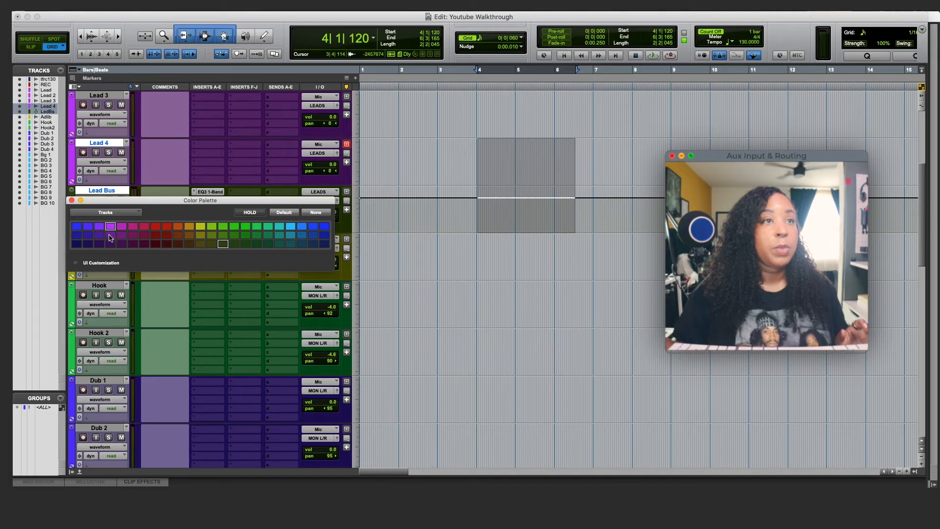
pyautogui.click(98, 227)
# - Change the selected tracks to a darker purple
pyautogui.click(71, 201)
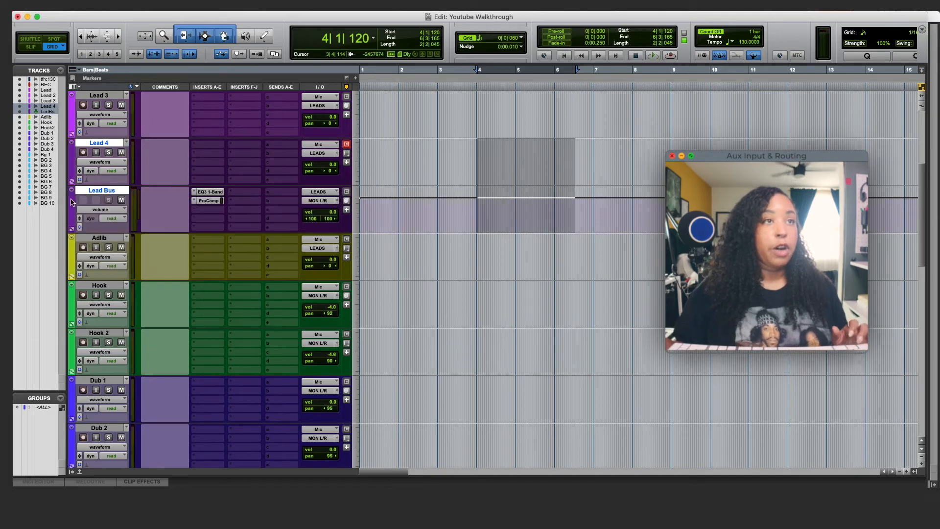
pyautogui.doubleClick(72, 208)
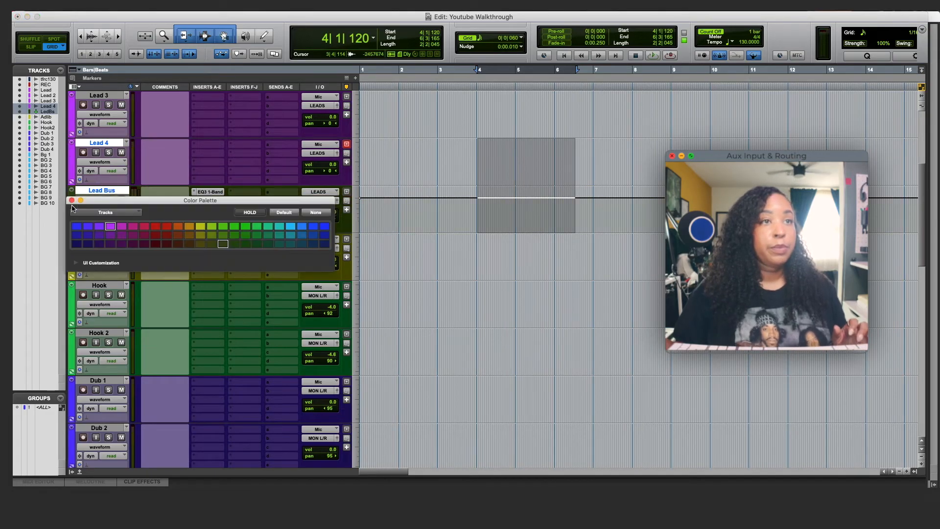
pyautogui.click(97, 225)
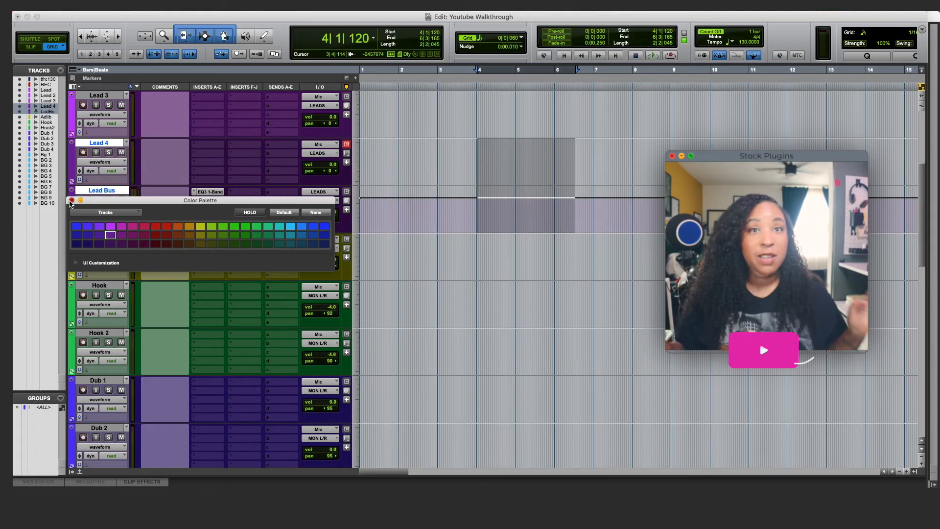
pyautogui.click(71, 200)
# - Undo the purple recolour and bring up the colour palette for Lead Bus alone
pyautogui.press('super+z')
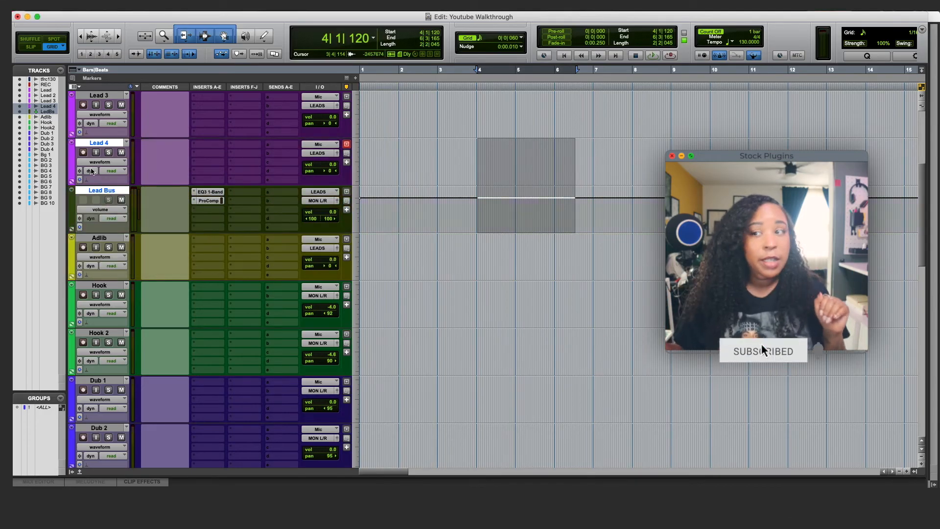
pyautogui.click(99, 189)
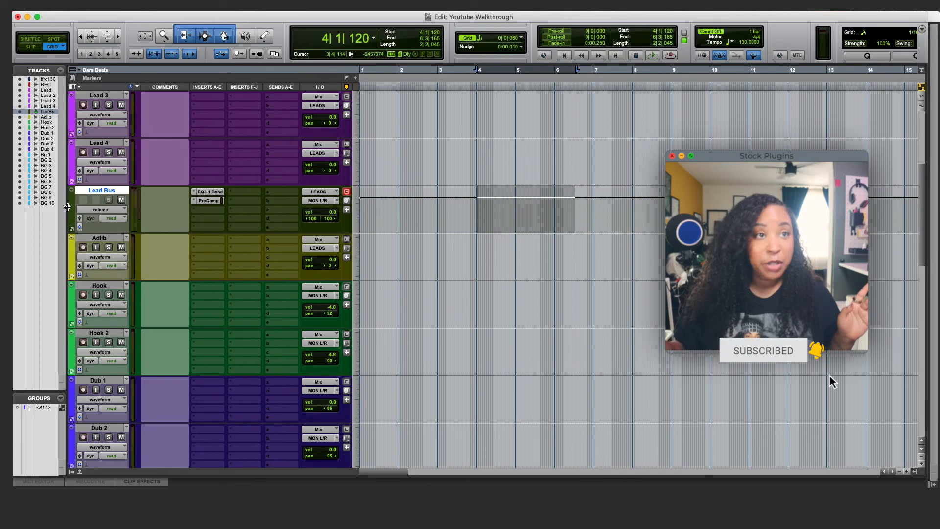
pyautogui.doubleClick(72, 209)
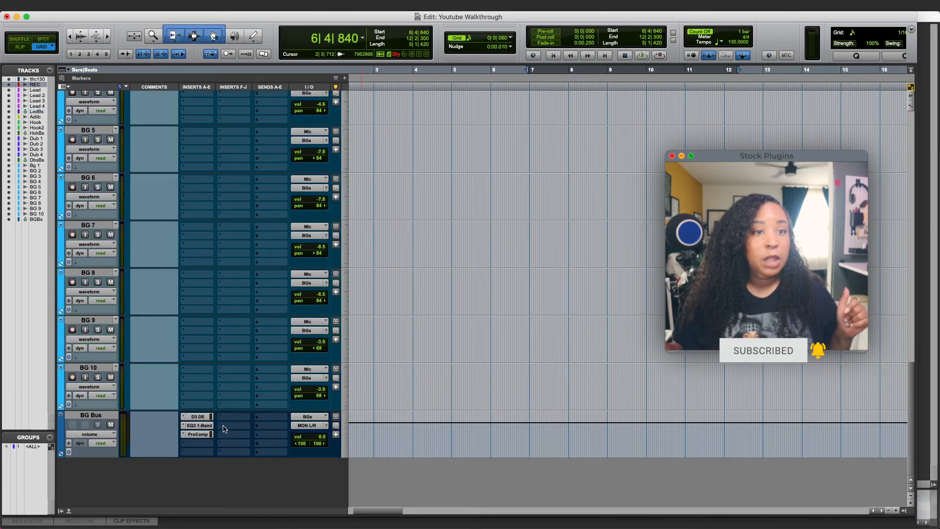
# - Confirm the BG Bus de-esser keeps its Female De-Ess preset, then close the plugin
pyautogui.click(198, 417)
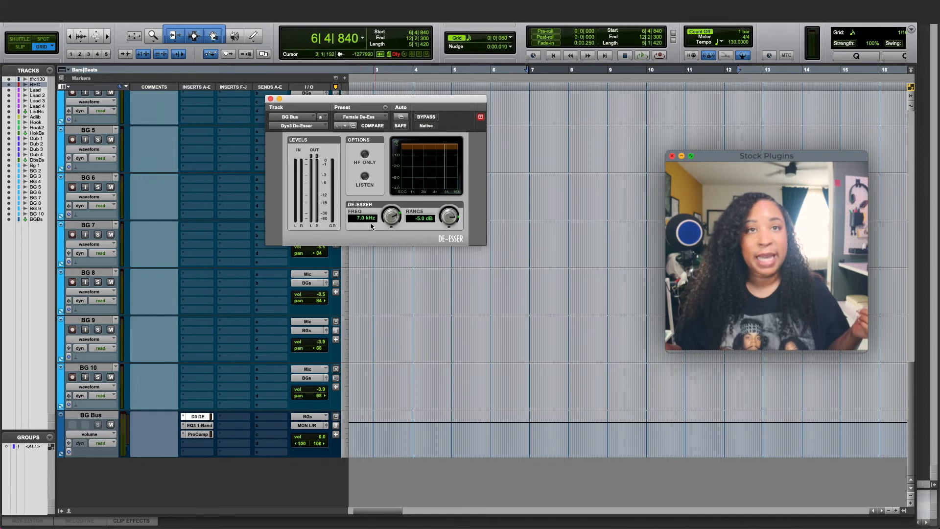
pyautogui.click(363, 118)
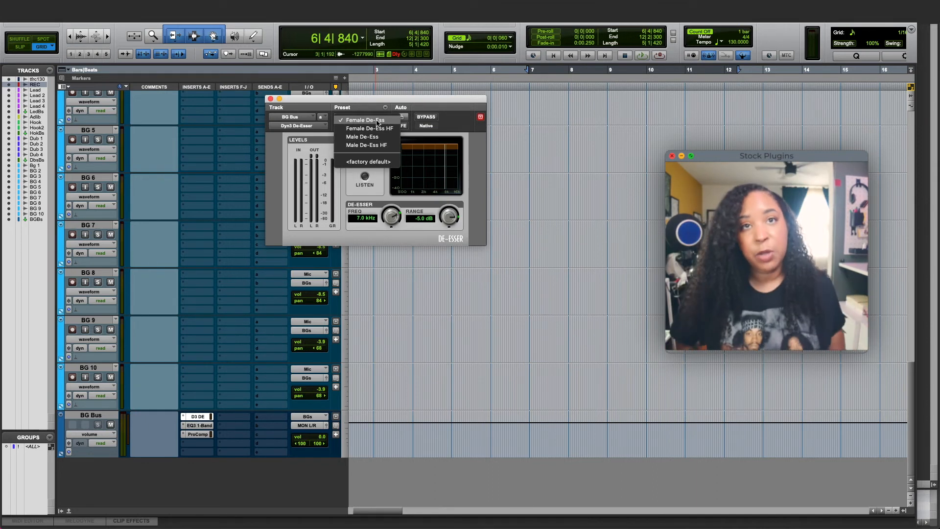
pyautogui.click(376, 121)
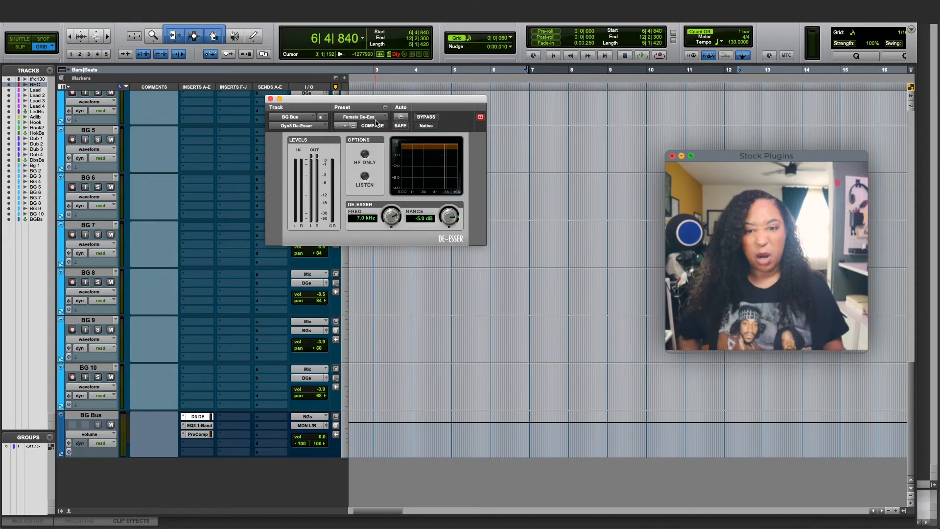
pyautogui.click(270, 99)
pyautogui.scroll(3, 259, 150)
pyautogui.scroll(10, 258, 150)
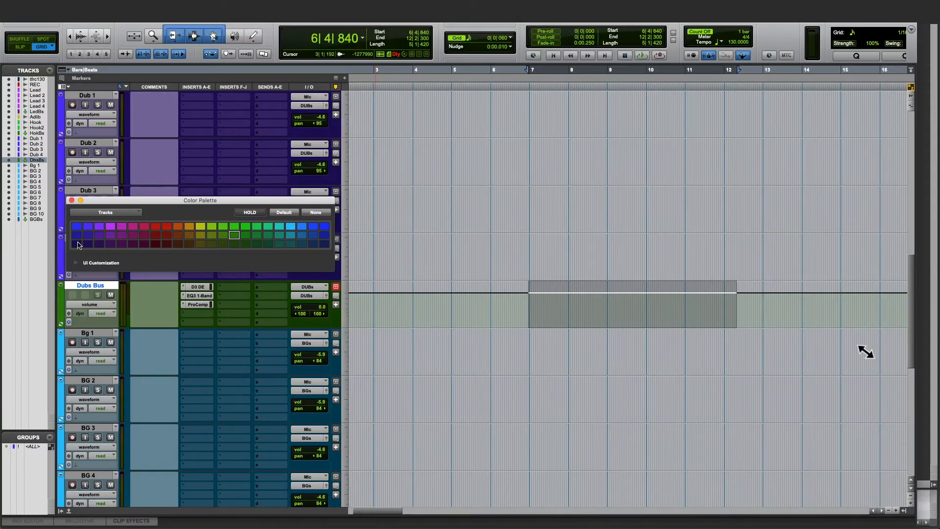
# - Colour the Dubs Bus purple-blue and select Lead through Lead 4
pyautogui.click(88, 228)
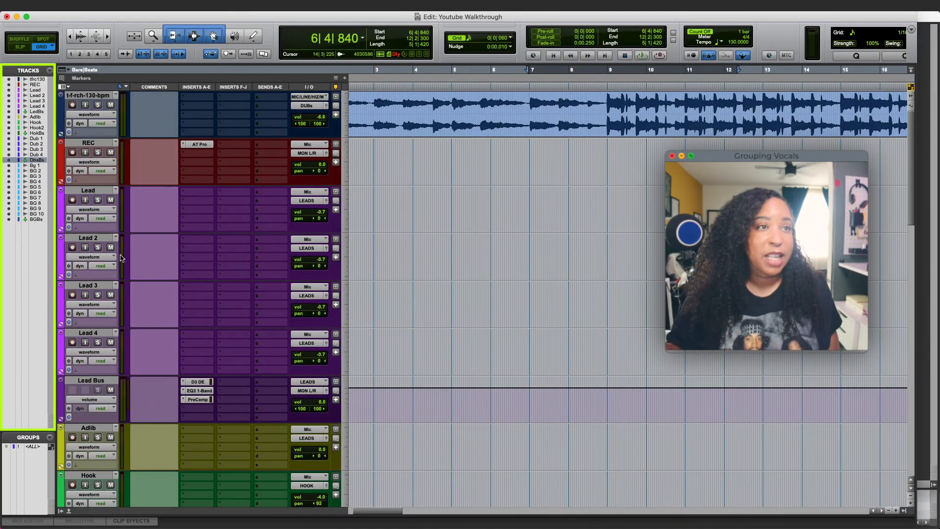
pyautogui.click(99, 192)
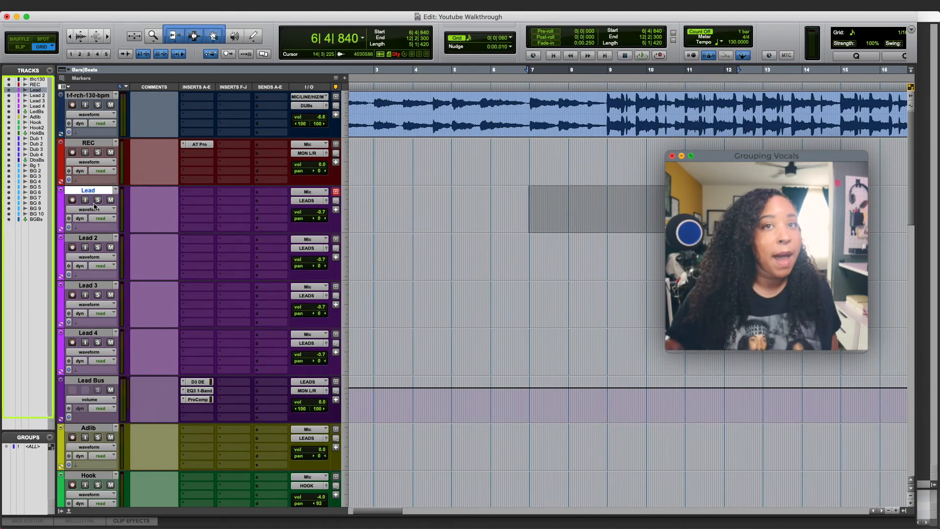
pyautogui.keyDown('shift'); pyautogui.click(87, 335); pyautogui.keyUp('shift')
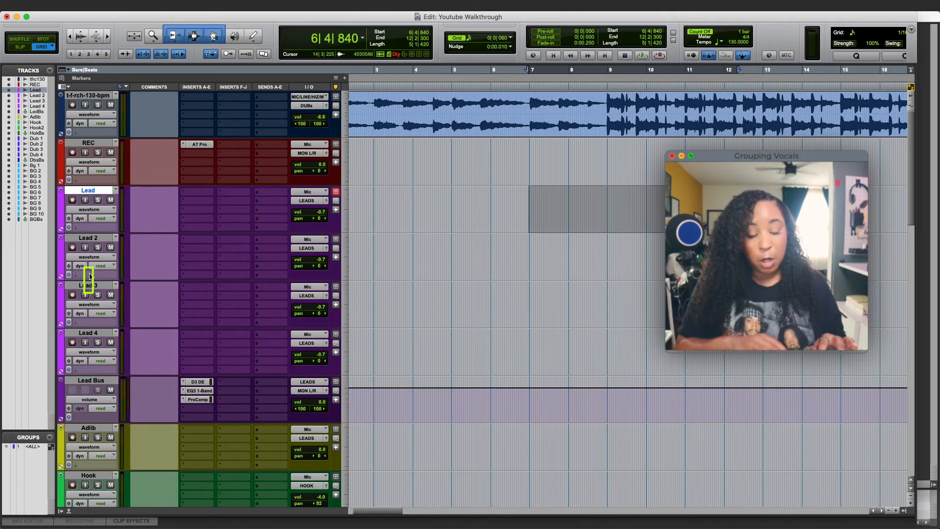
# - Group Lead, Lead 2, Lead 3 and Lead 4 into a Mix/Edit group named 'Leads'
pyautogui.keyDown('shift'); pyautogui.click(88, 334); pyautogui.keyUp('shift')
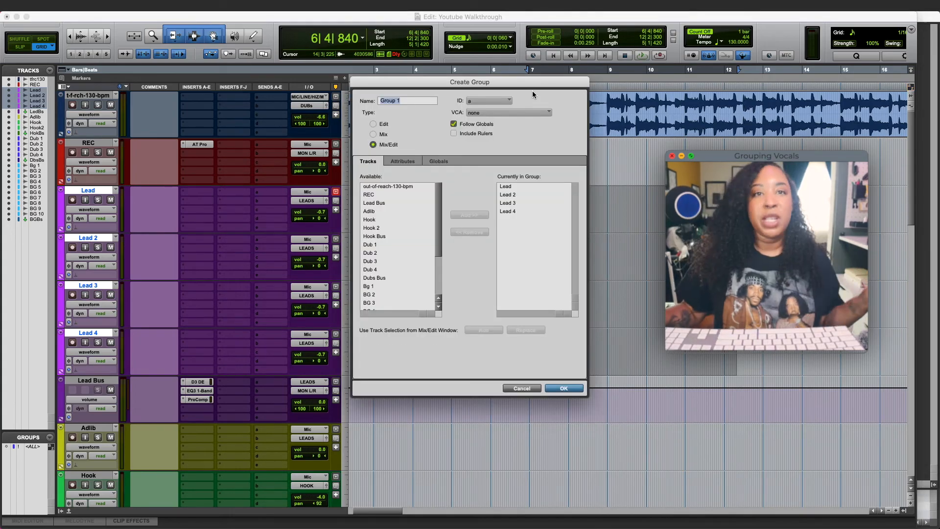
pyautogui.write('Le')
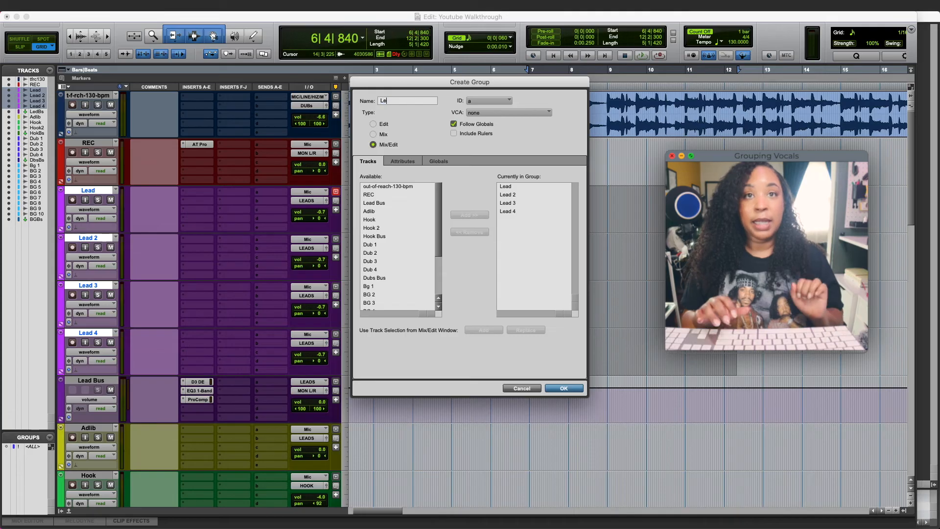
pyautogui.write('adds')
pyautogui.press('BackSpace')
pyautogui.press('BackSpace')
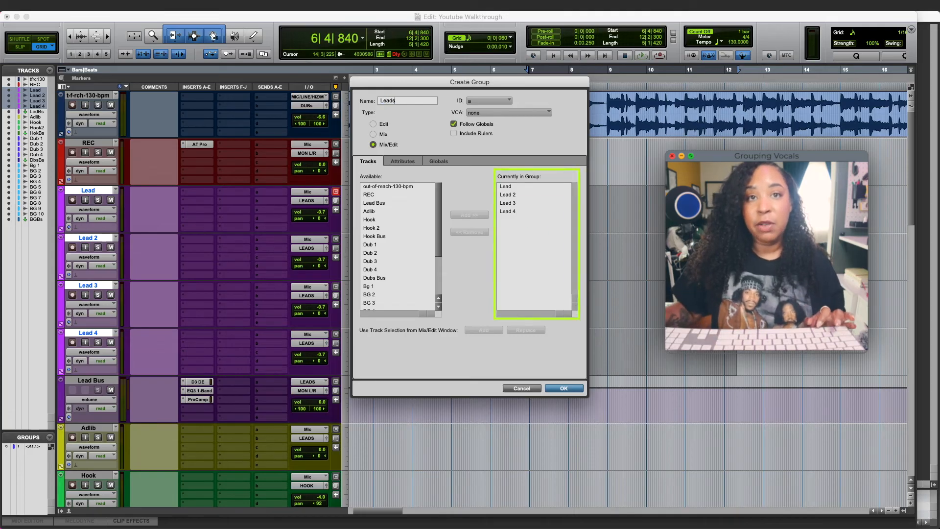
pyautogui.write('s')
pyautogui.scroll(-3, 403, 267)
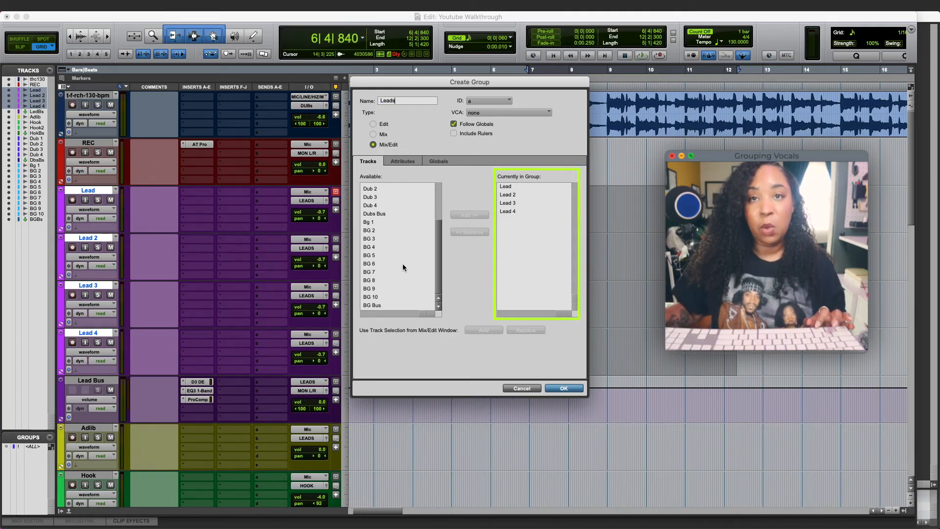
pyautogui.scroll(3, 403, 266)
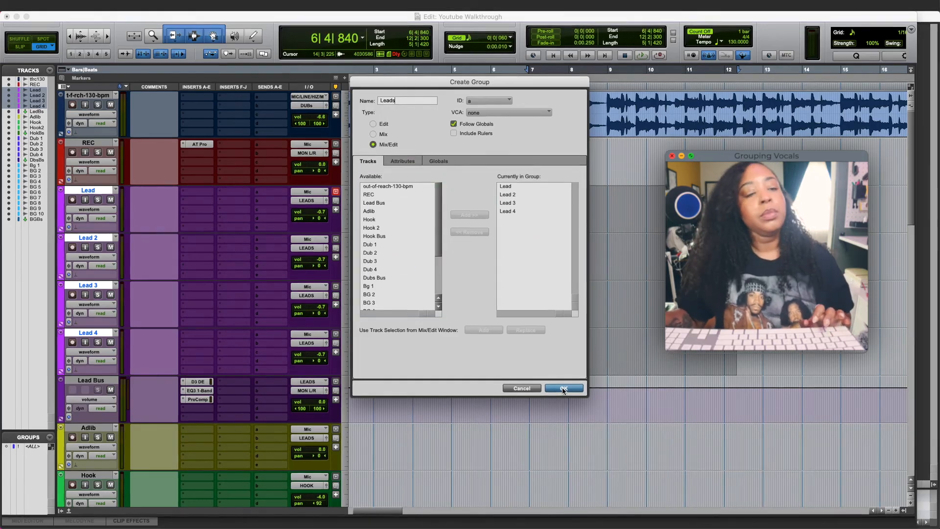
pyautogui.press('Return')
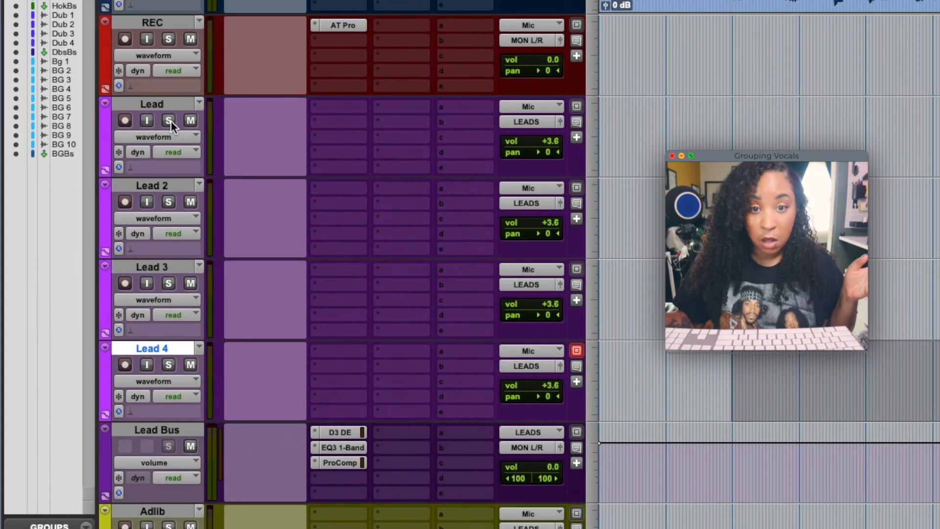
pyautogui.click(98, 200)
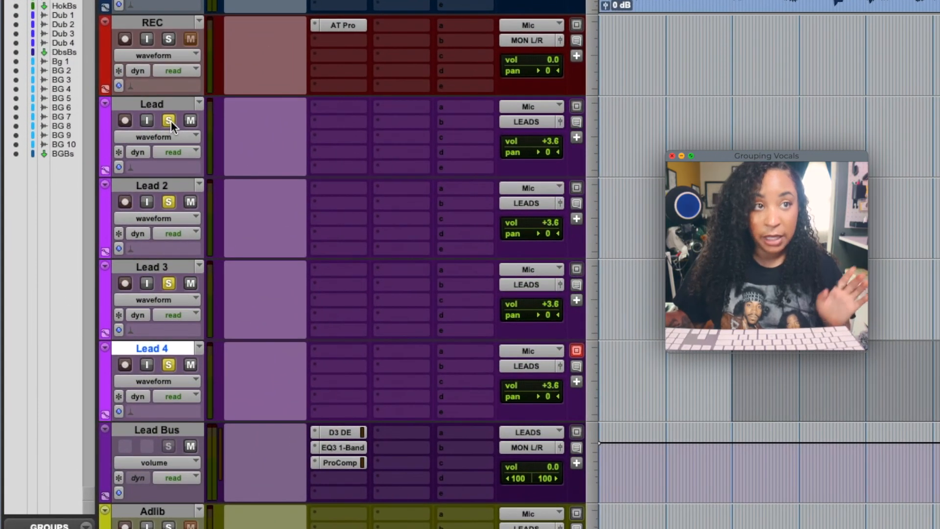
pyautogui.click(171, 121)
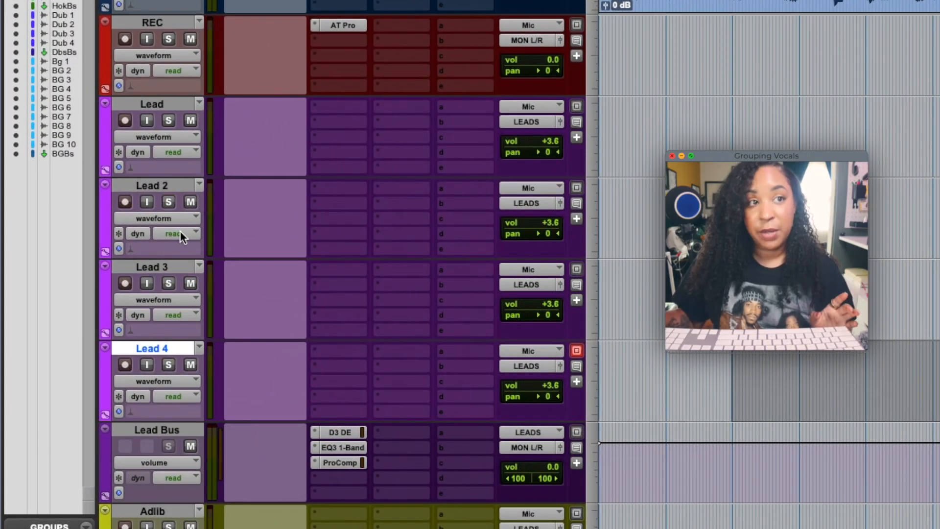
pyautogui.click(168, 121)
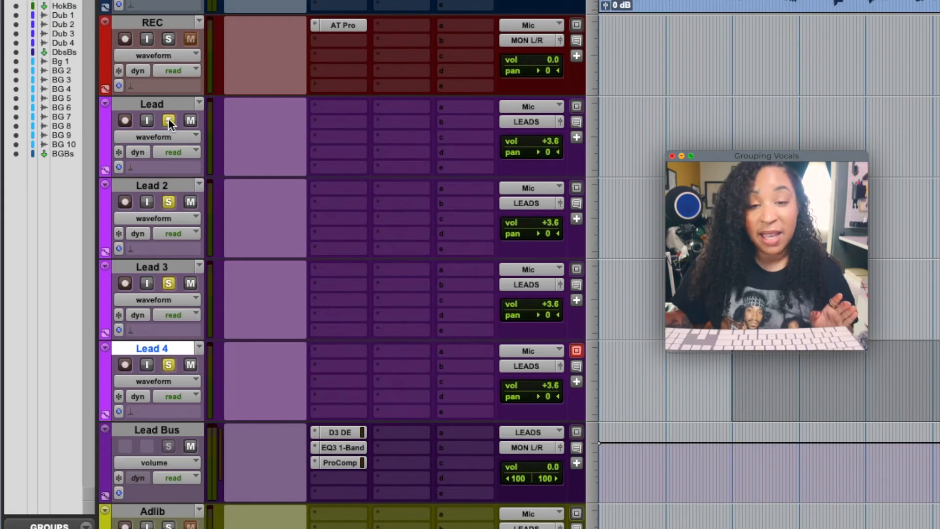
pyautogui.click(168, 120)
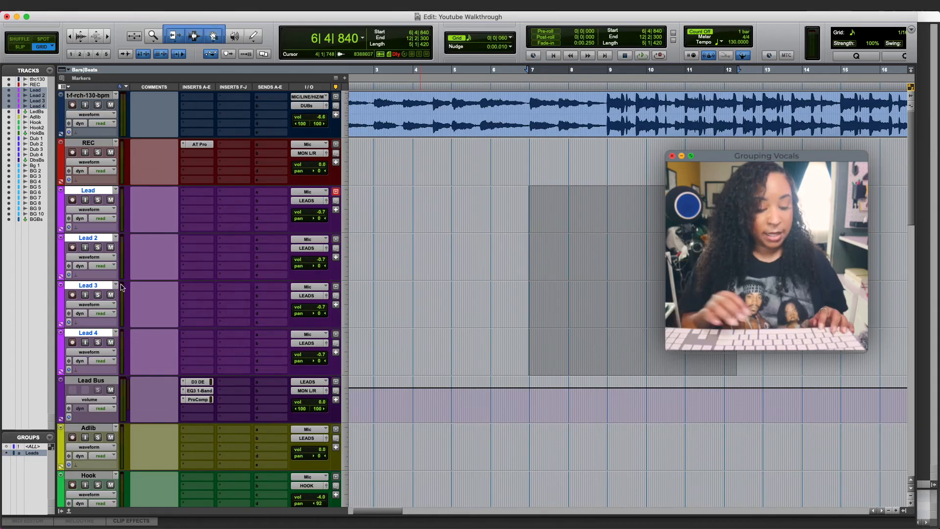
# - Group Hook and Hook 2 into a Mix/Edit group named 'Hook'
pyautogui.scroll(-5, 122, 287)
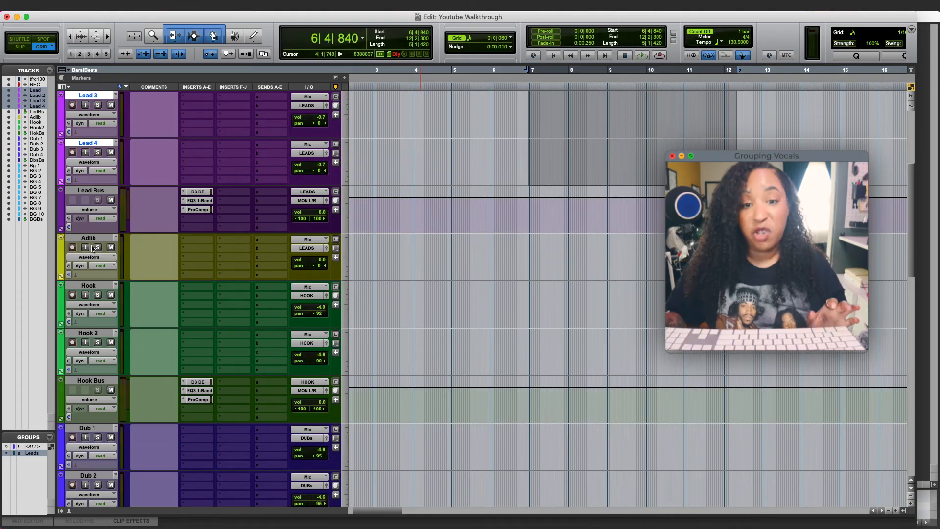
pyautogui.click(86, 285)
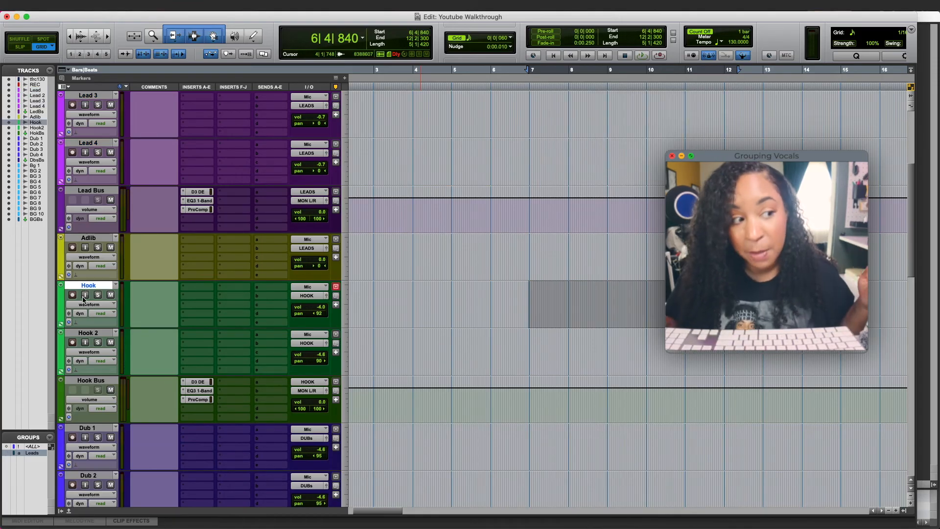
pyautogui.keyDown('shift'); pyautogui.click(88, 334); pyautogui.keyUp('shift')
pyautogui.press('super+g')
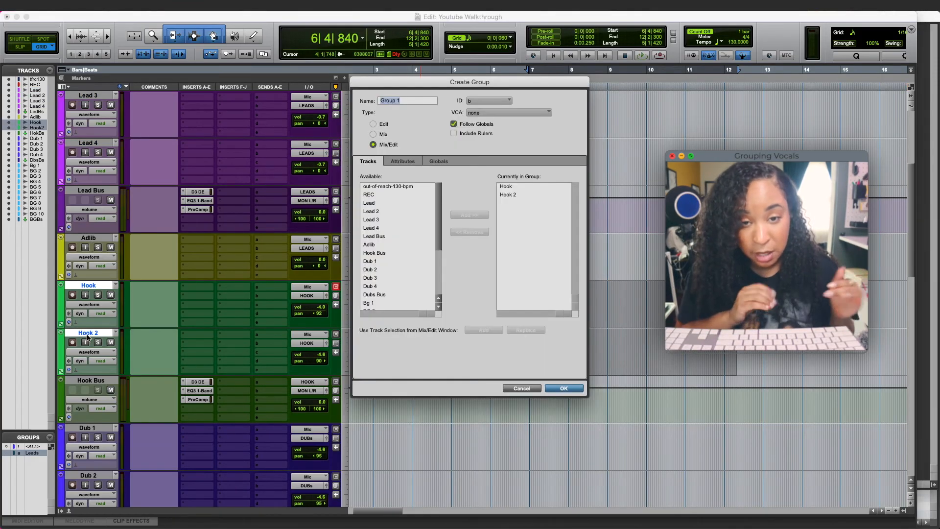
pyautogui.write('Hook')
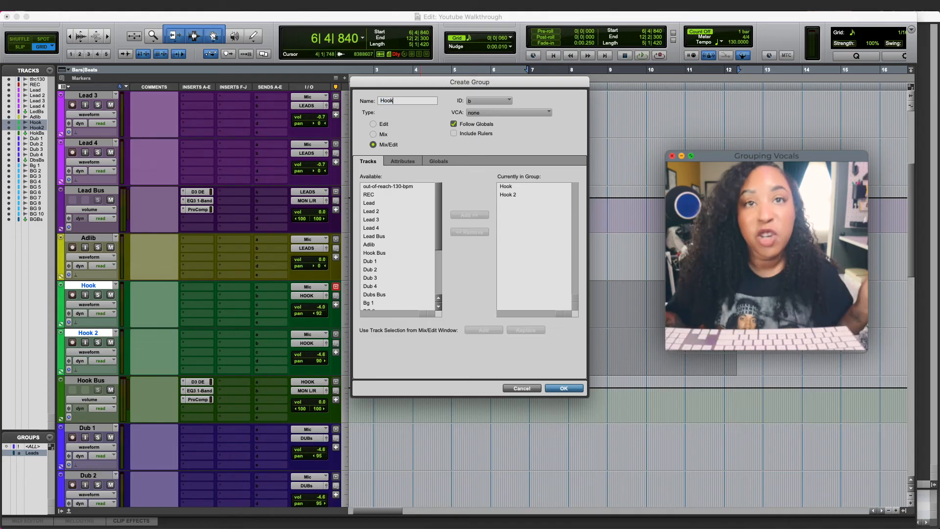
pyautogui.click(564, 388)
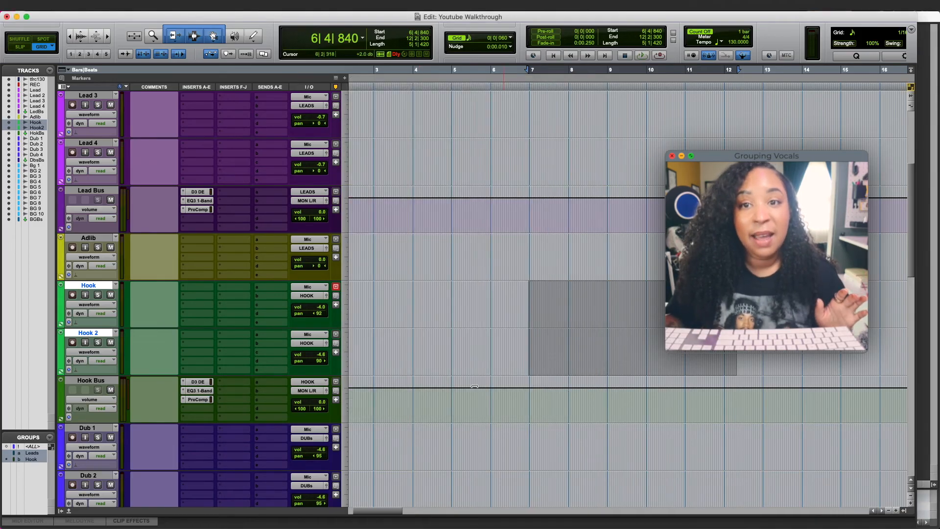
# - Group Dub 1 through Dub 4 into a Mix/Edit group named 'Dubs'
pyautogui.scroll(-5, 247, 382)
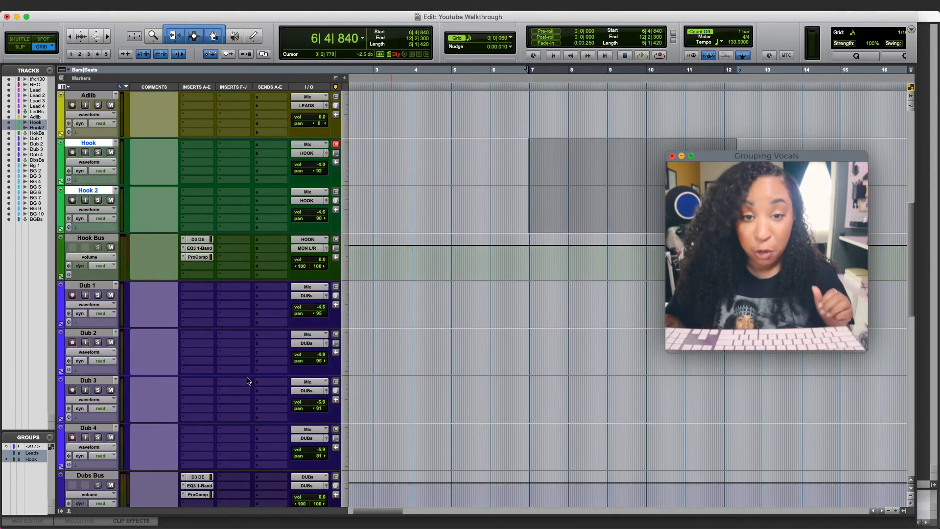
pyautogui.click(105, 287)
pyautogui.keyDown('shift'); pyautogui.click(88, 428); pyautogui.keyUp('shift')
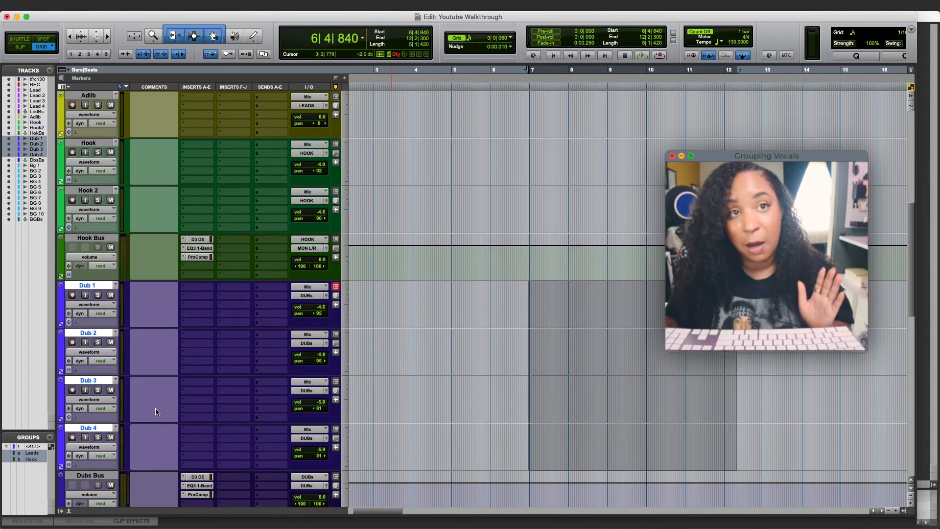
pyautogui.press('super+g')
pyautogui.write('Dubs')
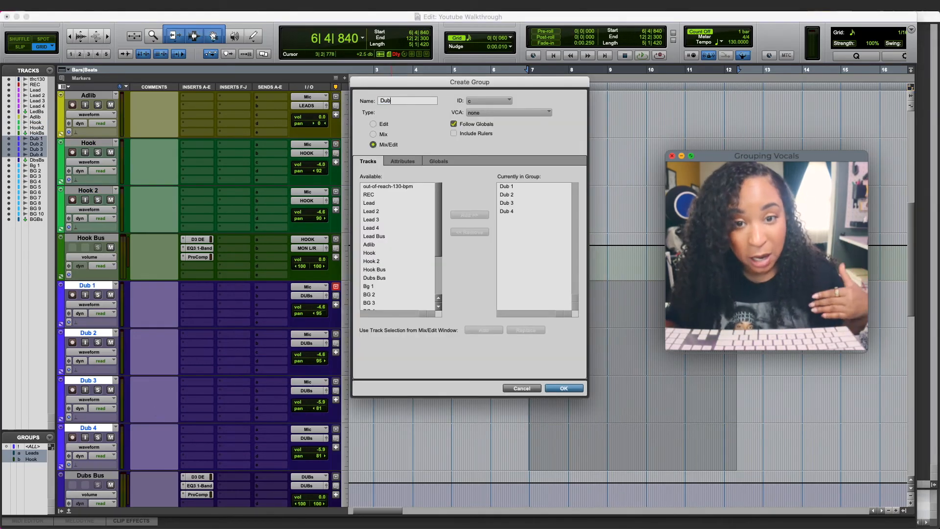
pyautogui.click(564, 389)
pyautogui.scroll(-5, 185, 367)
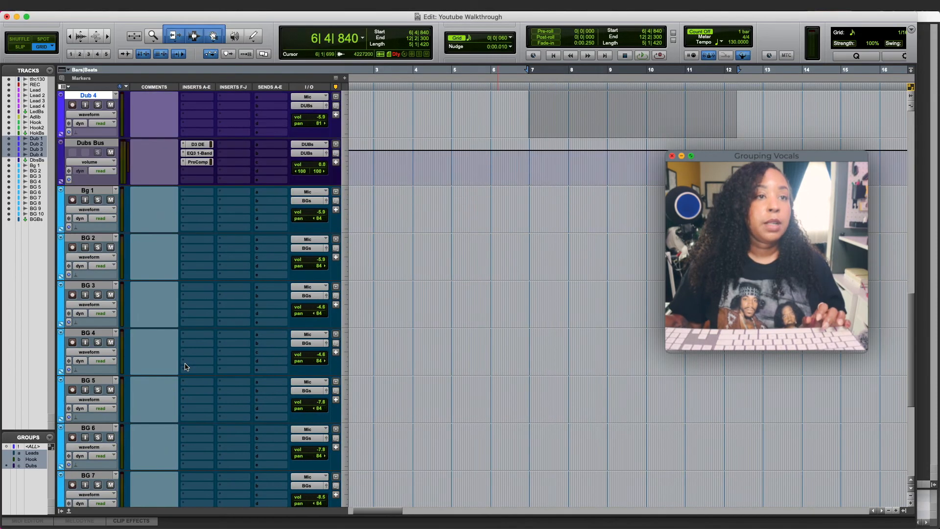
pyautogui.click(87, 195)
pyautogui.scroll(-5, 102, 260)
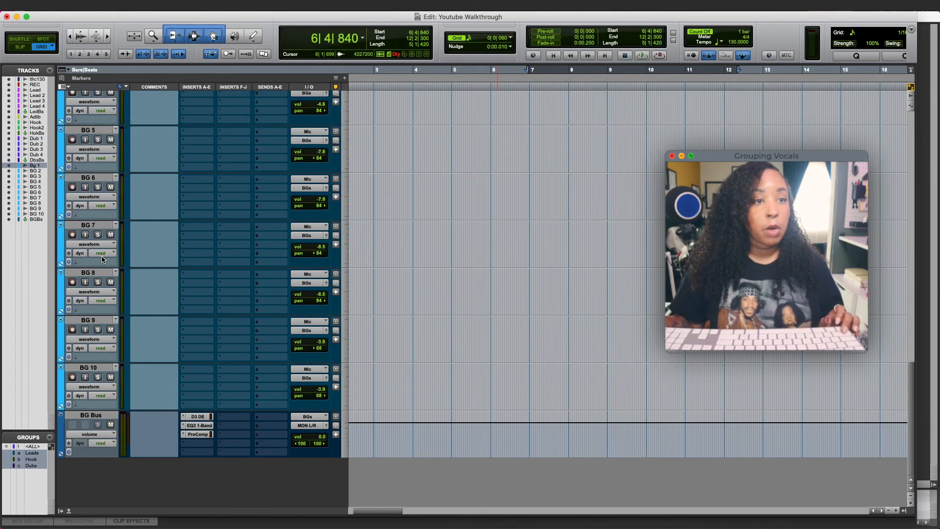
# - Group Bg 1 through BG 10 into a Mix/Edit group named 'BGs'
pyautogui.keyDown('shift'); pyautogui.click(88, 367); pyautogui.keyUp('shift')
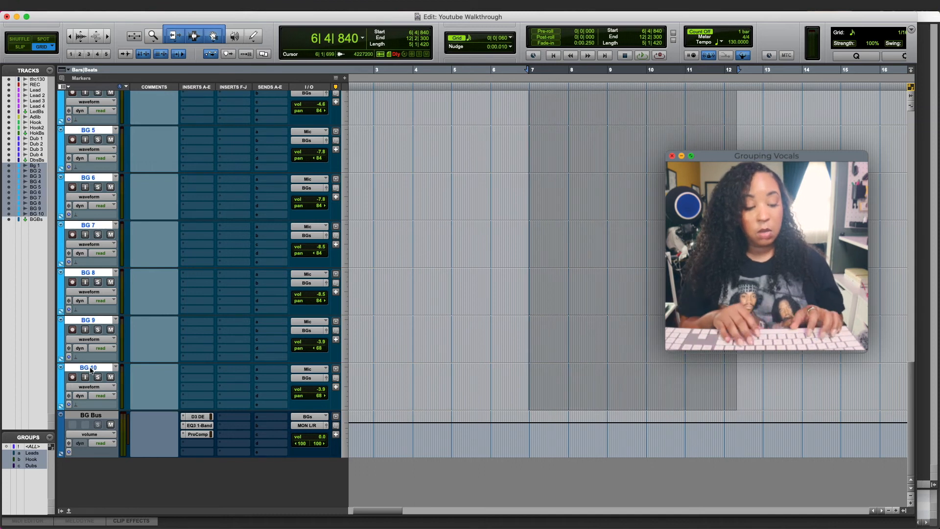
pyautogui.press('super+g')
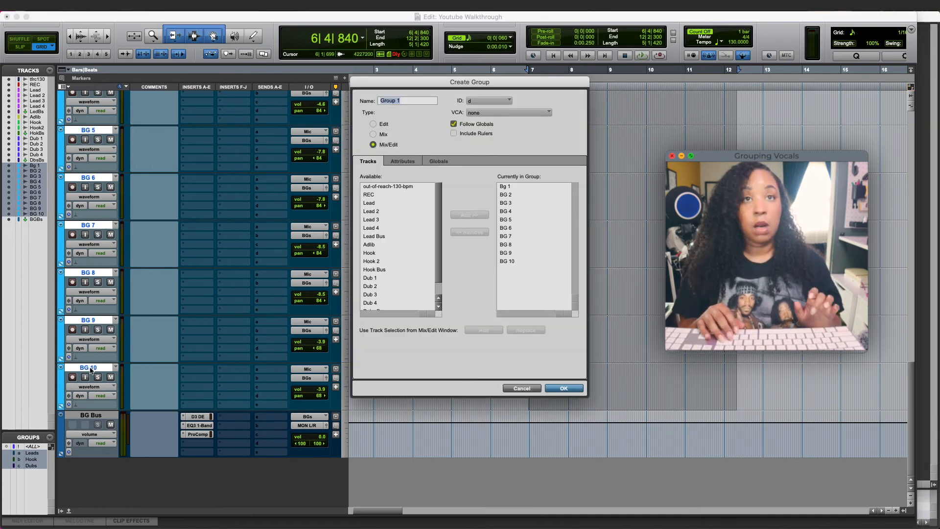
pyautogui.write('BGs')
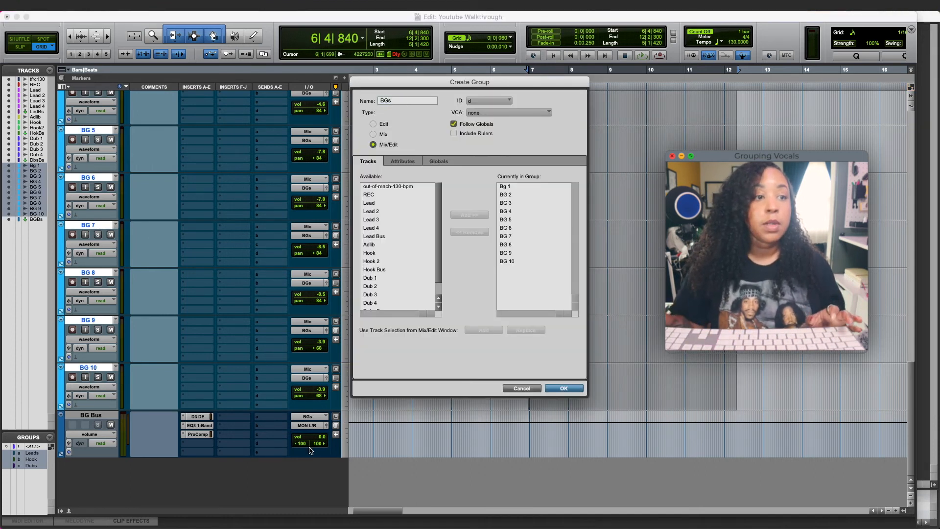
pyautogui.click(562, 388)
pyautogui.scroll(5, 111, 241)
pyautogui.scroll(10, 111, 242)
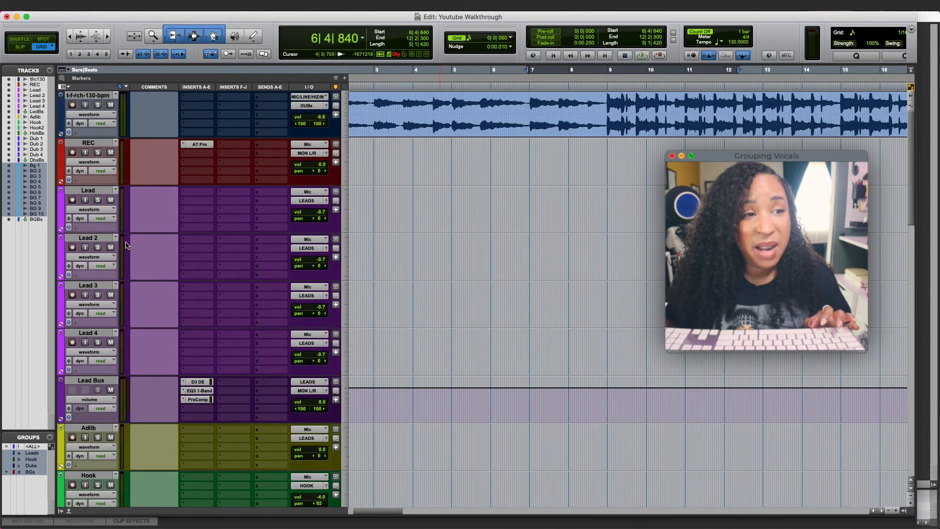
pyautogui.click(323, 217)
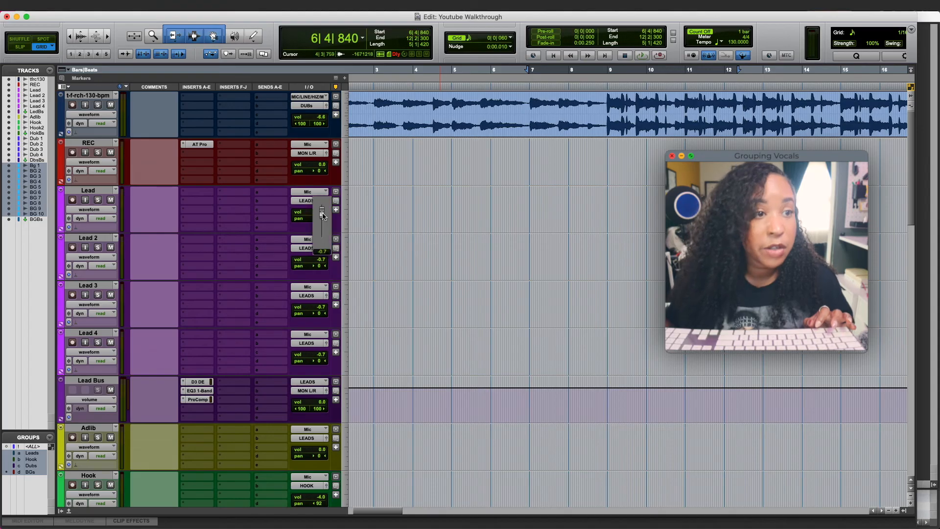
# - Raise the Leads group volume to +3.6 and widen the Edit window to fill the screen
pyautogui.moveTo(322, 217); pyautogui.dragTo(326, 212)
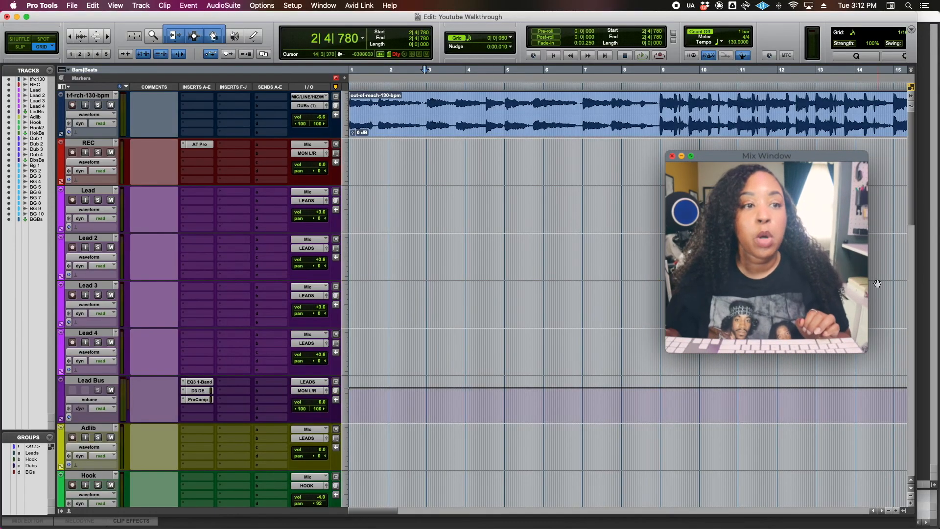
pyautogui.moveTo(919, 272); pyautogui.dragTo(937, 280)
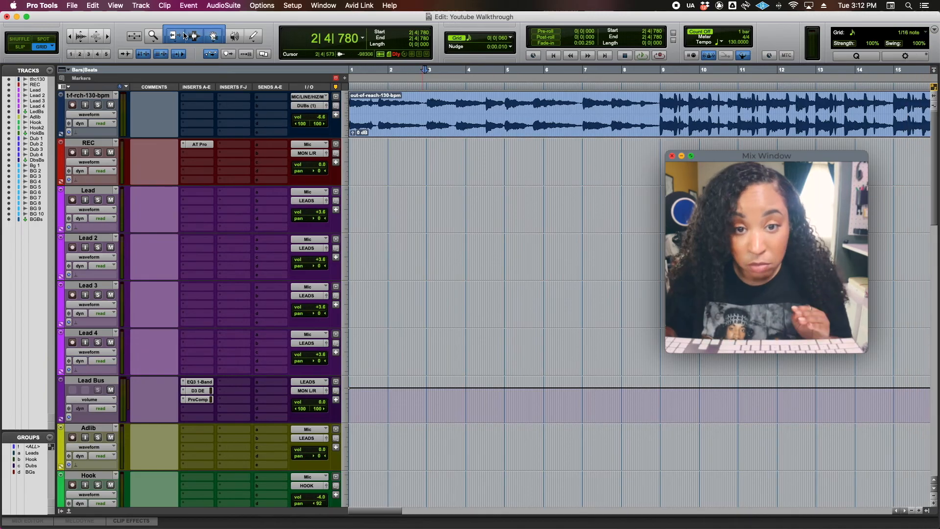
pyautogui.click(317, 6)
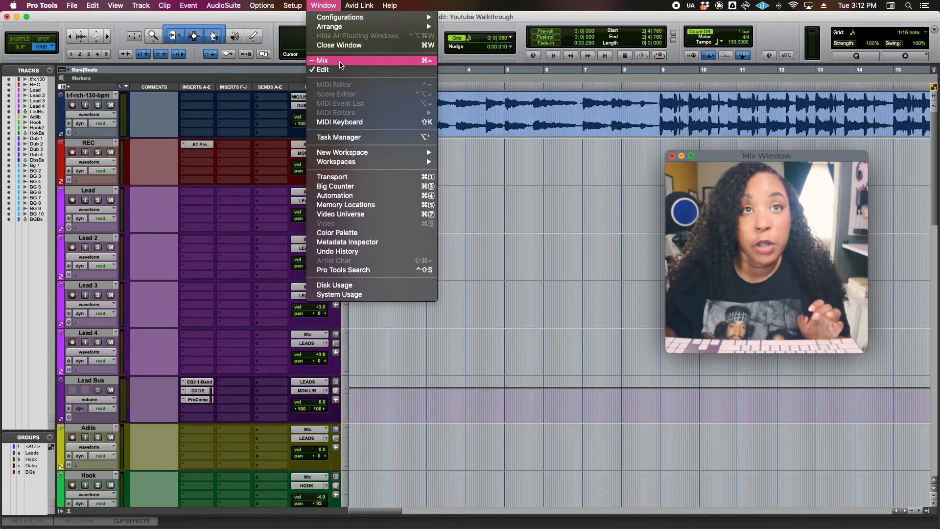
# - Switch to the Mix window with the bottom pane collapsed, and adjust the REC track's pan
pyautogui.click(341, 61)
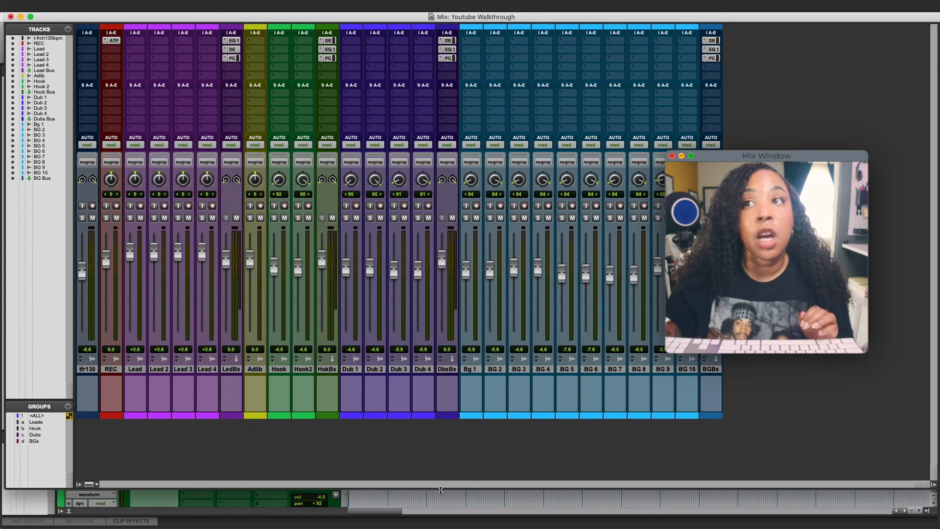
pyautogui.moveTo(441, 490); pyautogui.dragTo(440, 509)
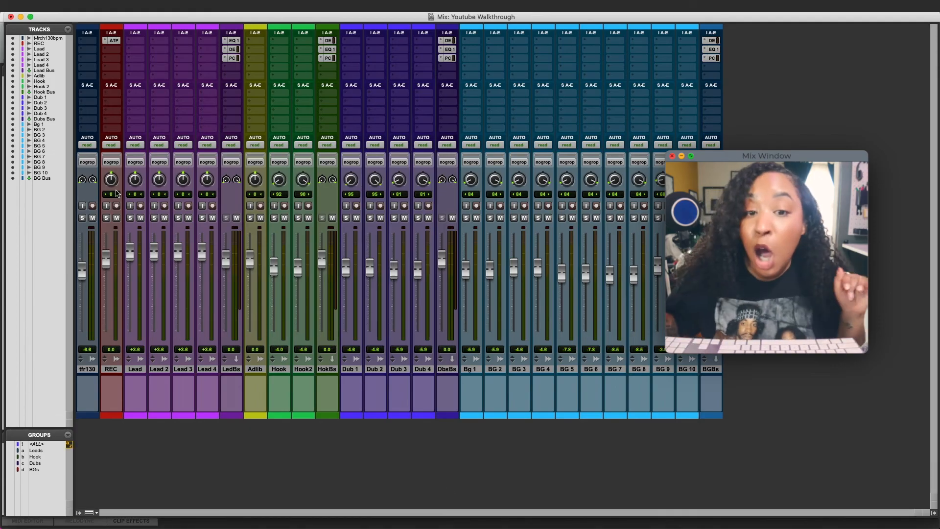
pyautogui.moveTo(109, 183)
pyautogui.mouseDown()
pyautogui.moveTo(110, 200)
pyautogui.moveTo(111, 161)
pyautogui.moveTo(112, 200)
pyautogui.mouseUp()
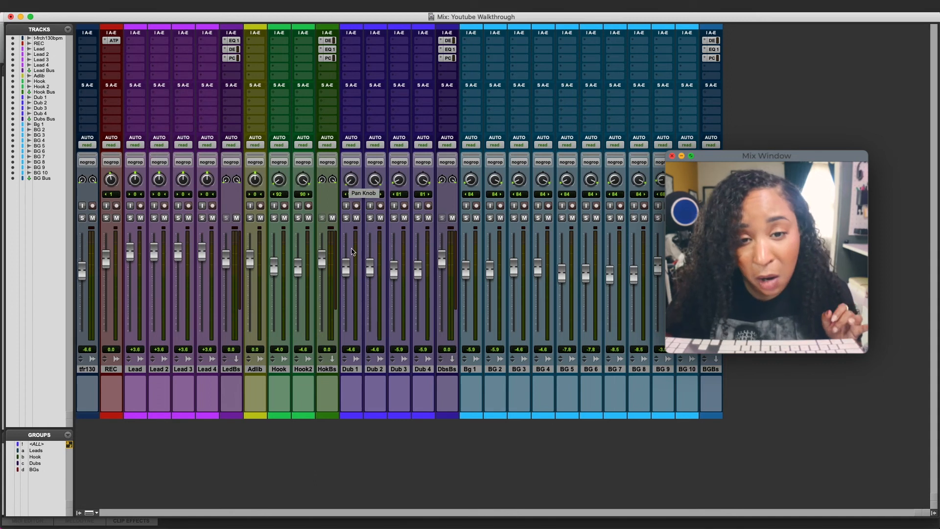
# - Lower the Dub 1, Dub 3, Dubs Bus, Lead Bus and Lead 4 faders; raise BG 2 and Adlib
pyautogui.moveTo(347, 269); pyautogui.dragTo(393, 294)
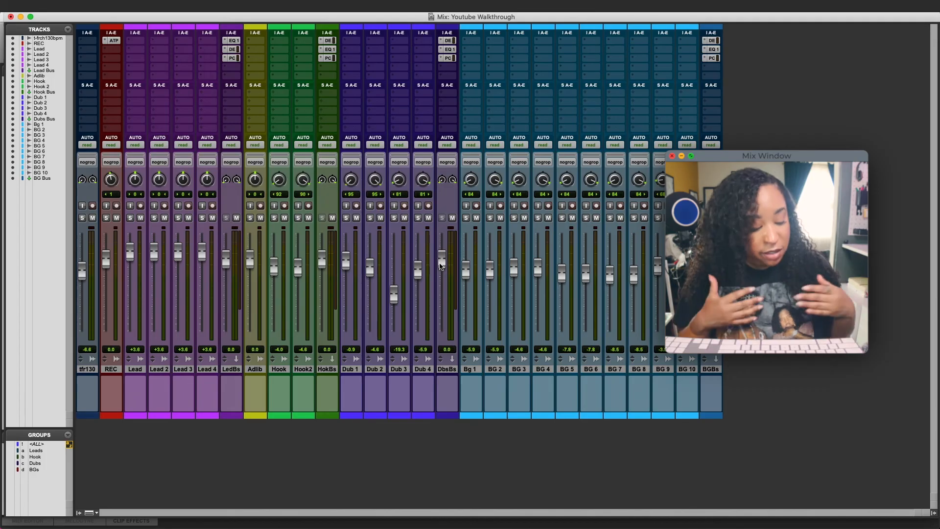
pyautogui.moveTo(441, 259); pyautogui.dragTo(489, 264)
pyautogui.moveTo(225, 260); pyautogui.dragTo(227, 294)
pyautogui.moveTo(253, 263); pyautogui.dragTo(210, 290)
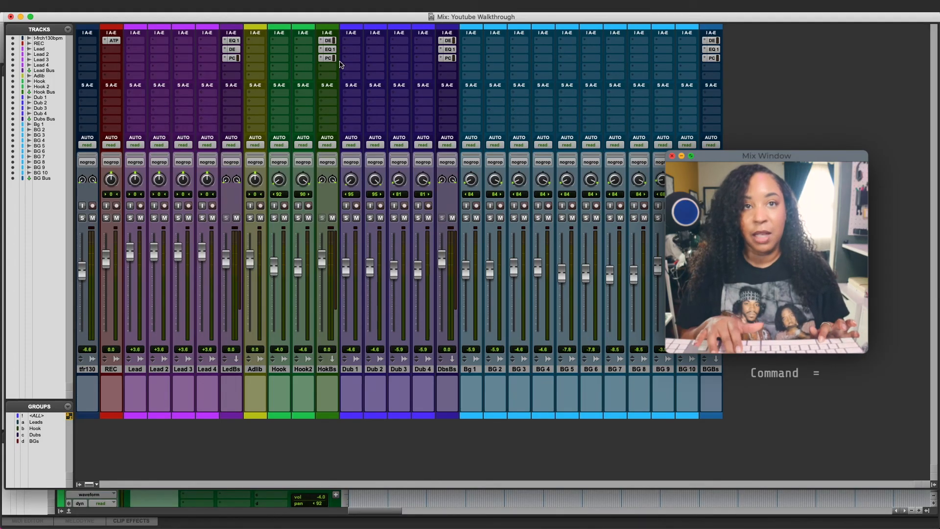
pyautogui.press('super+equal')
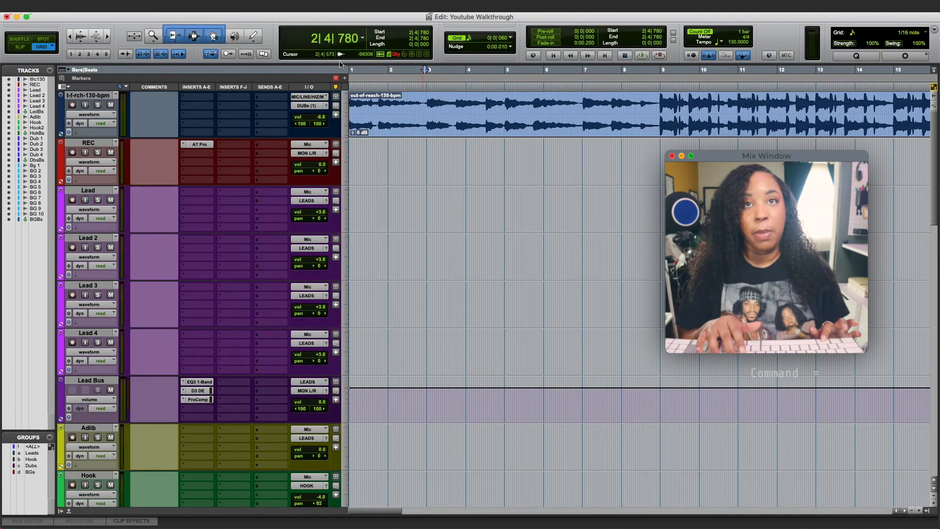
pyautogui.press('super+equal')
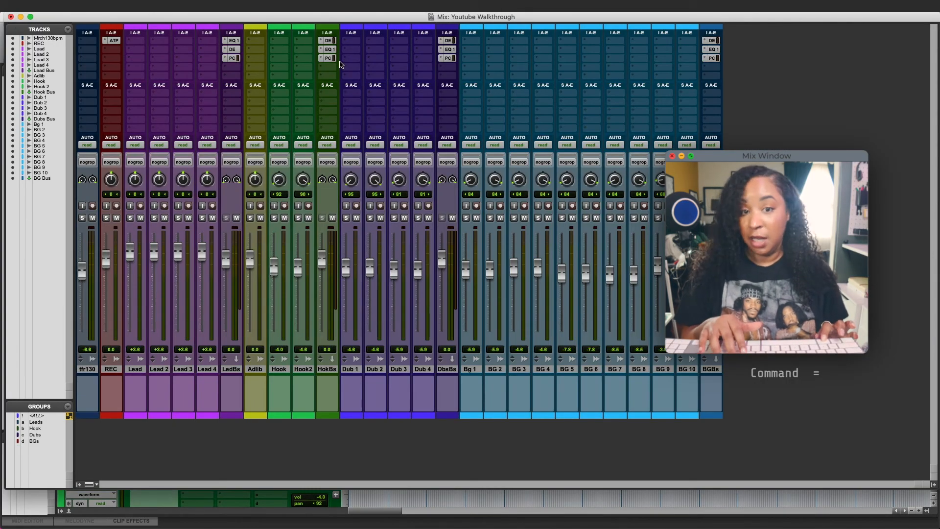
pyautogui.press('super+equal')
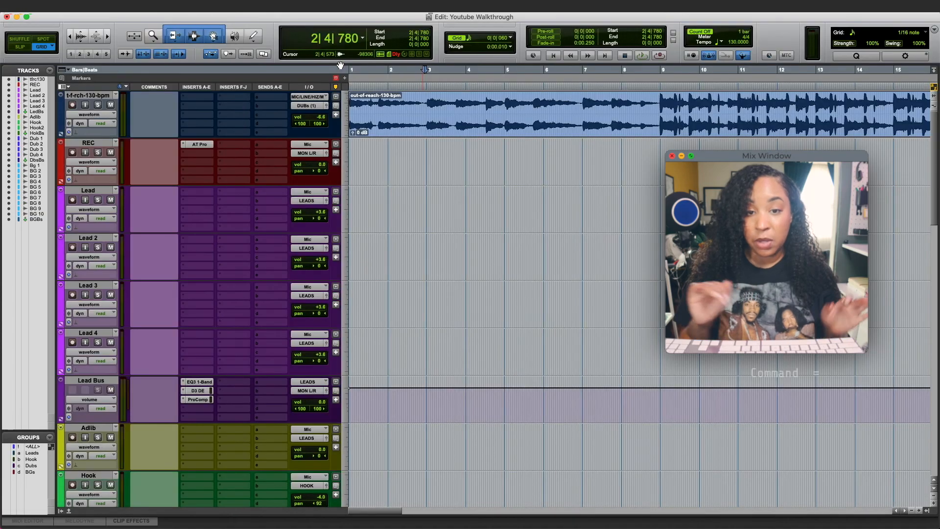
pyautogui.press('super+equal')
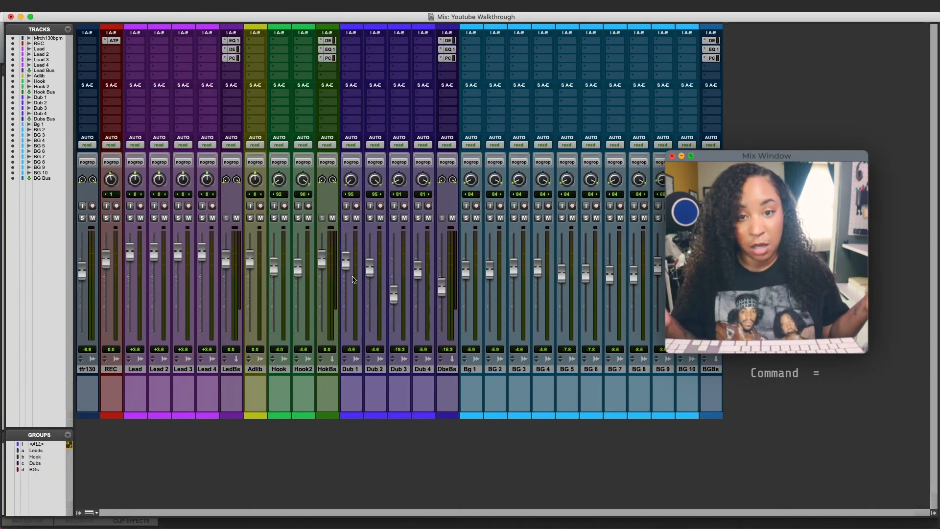